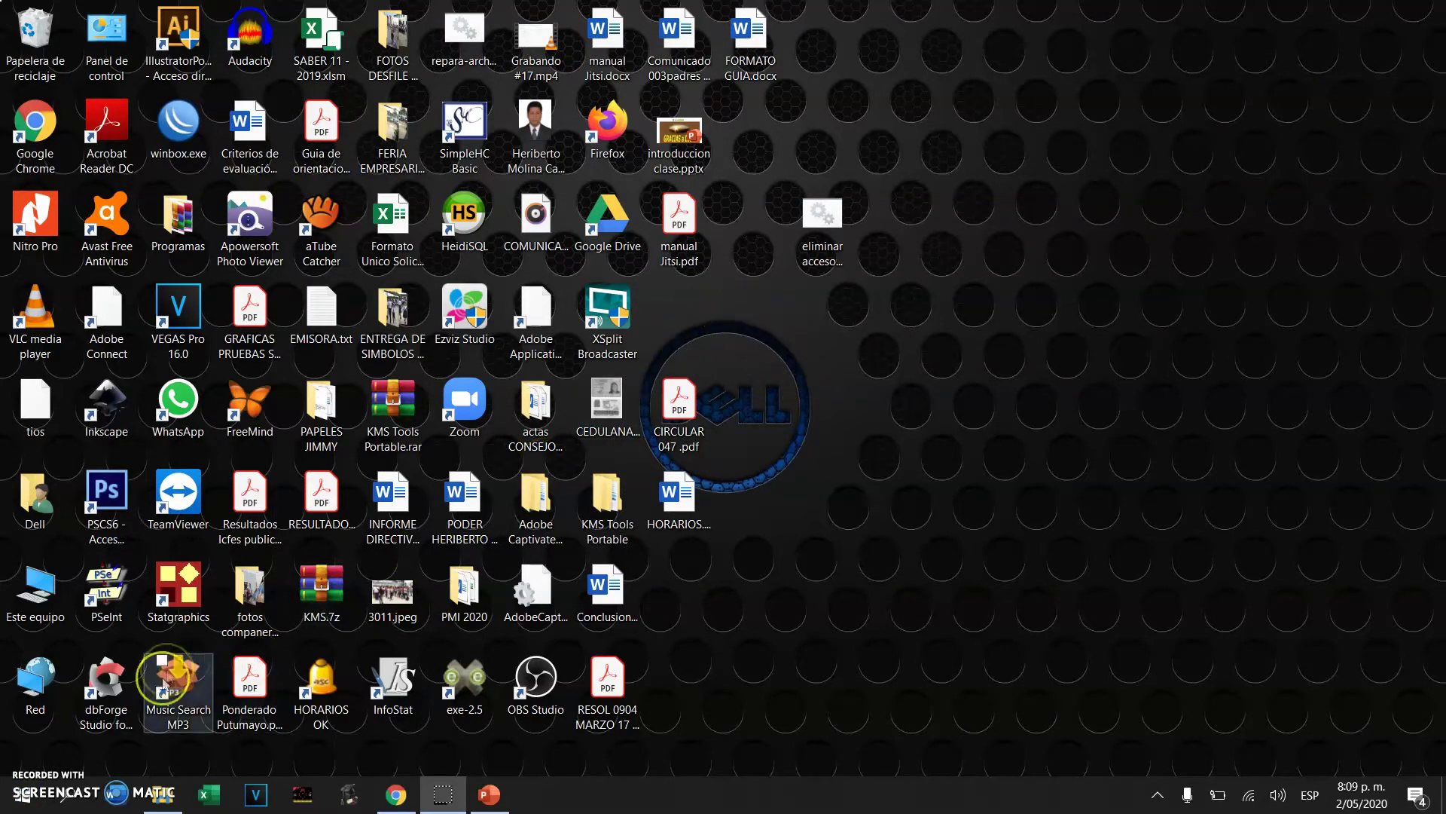
Search Windows for 'access', launch Access, and choose Base de datos en blanco
left_click(75, 798)
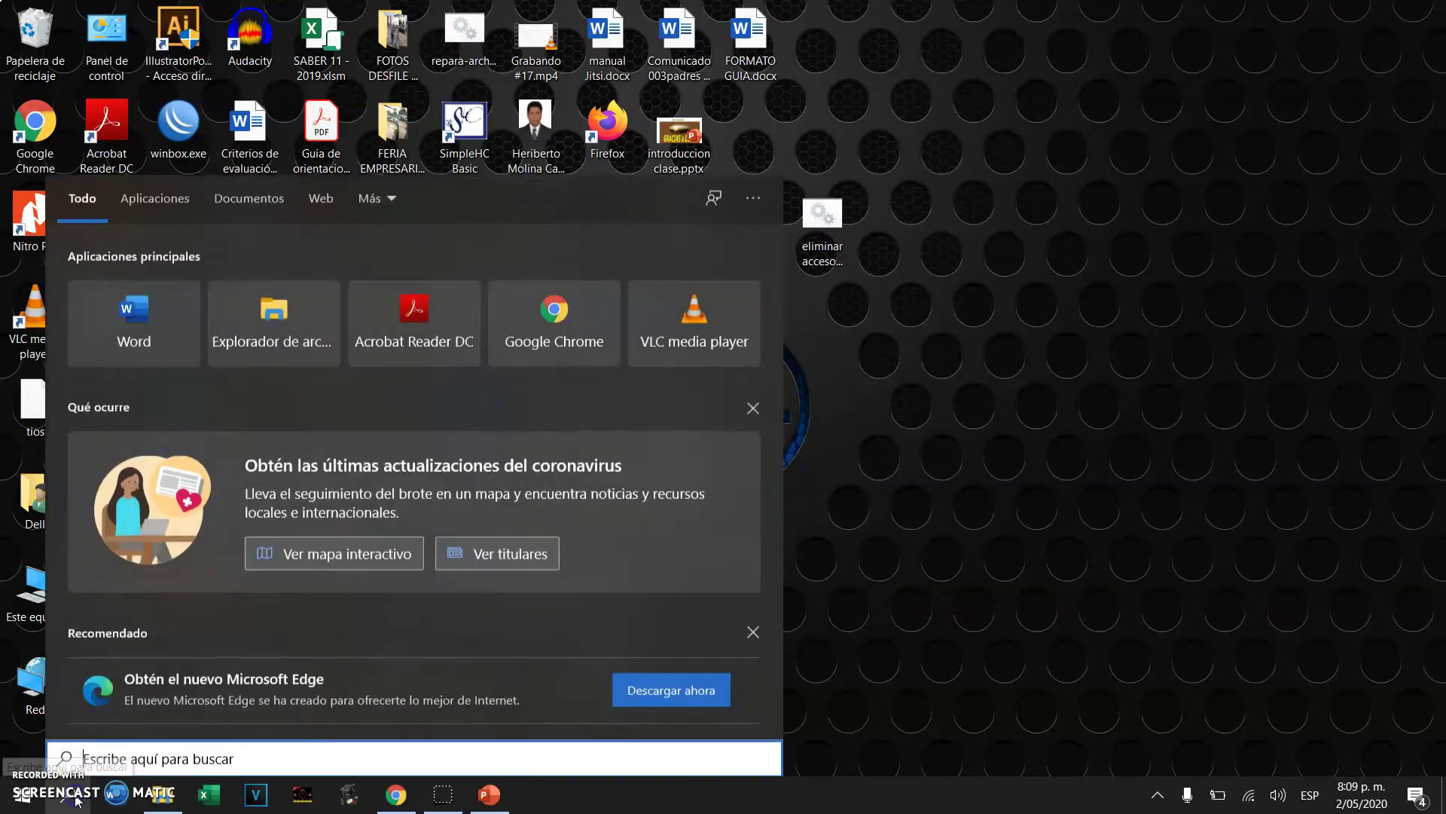
left_click(107, 769)
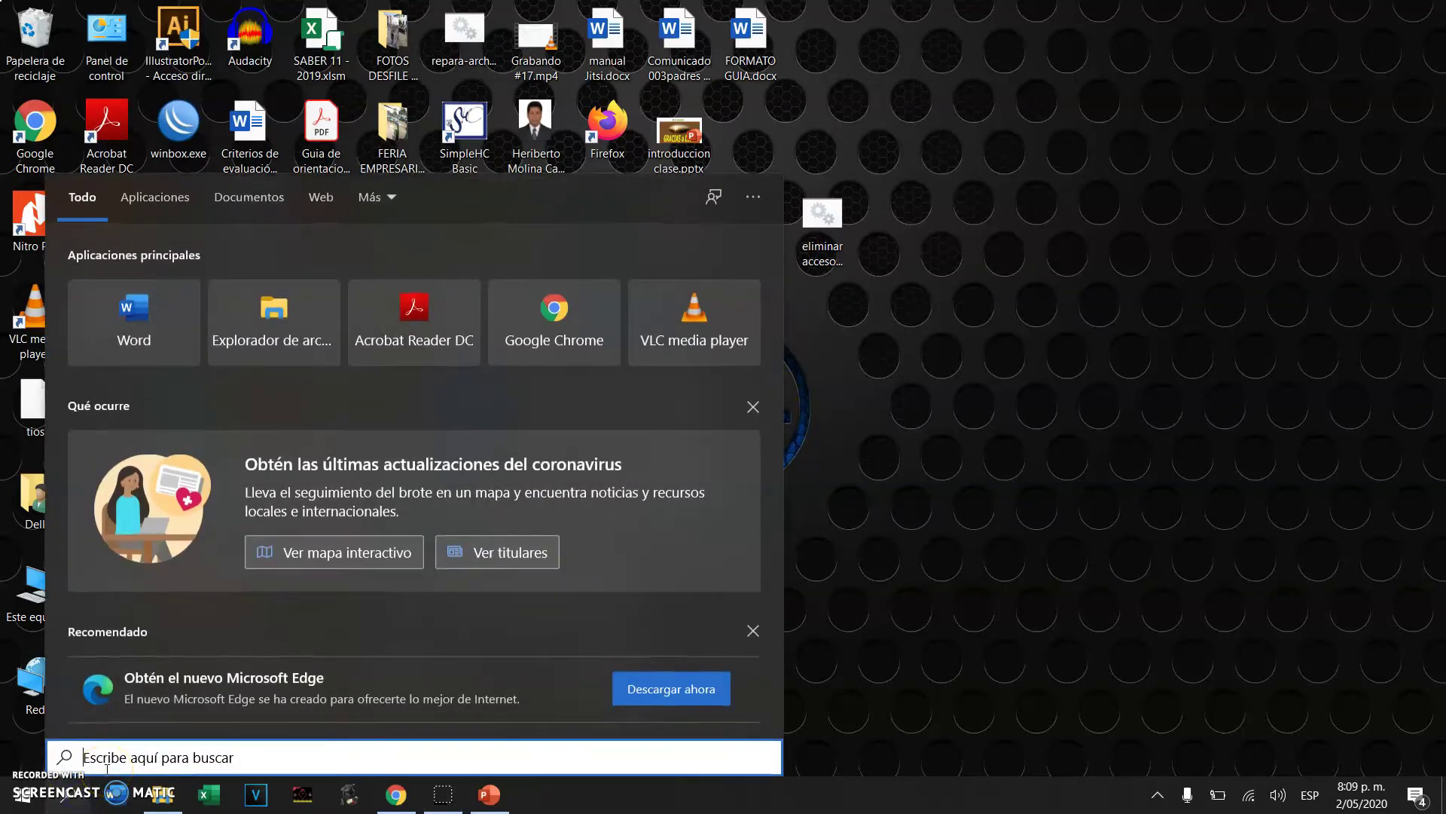
type("aces")
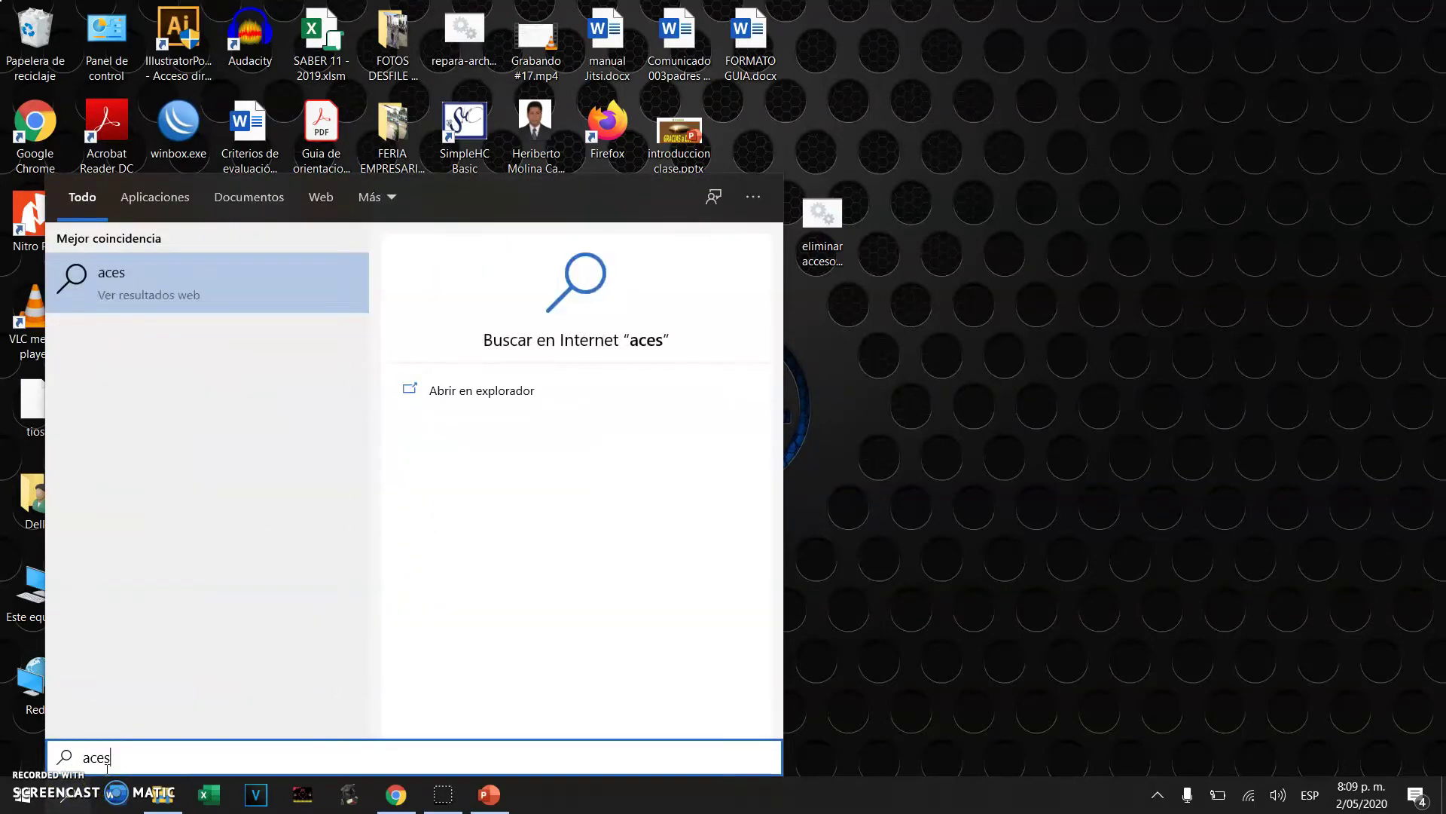
key("BackSpace")
key("BackSpace")
type("e")
key("BackSpace")
type("ce")
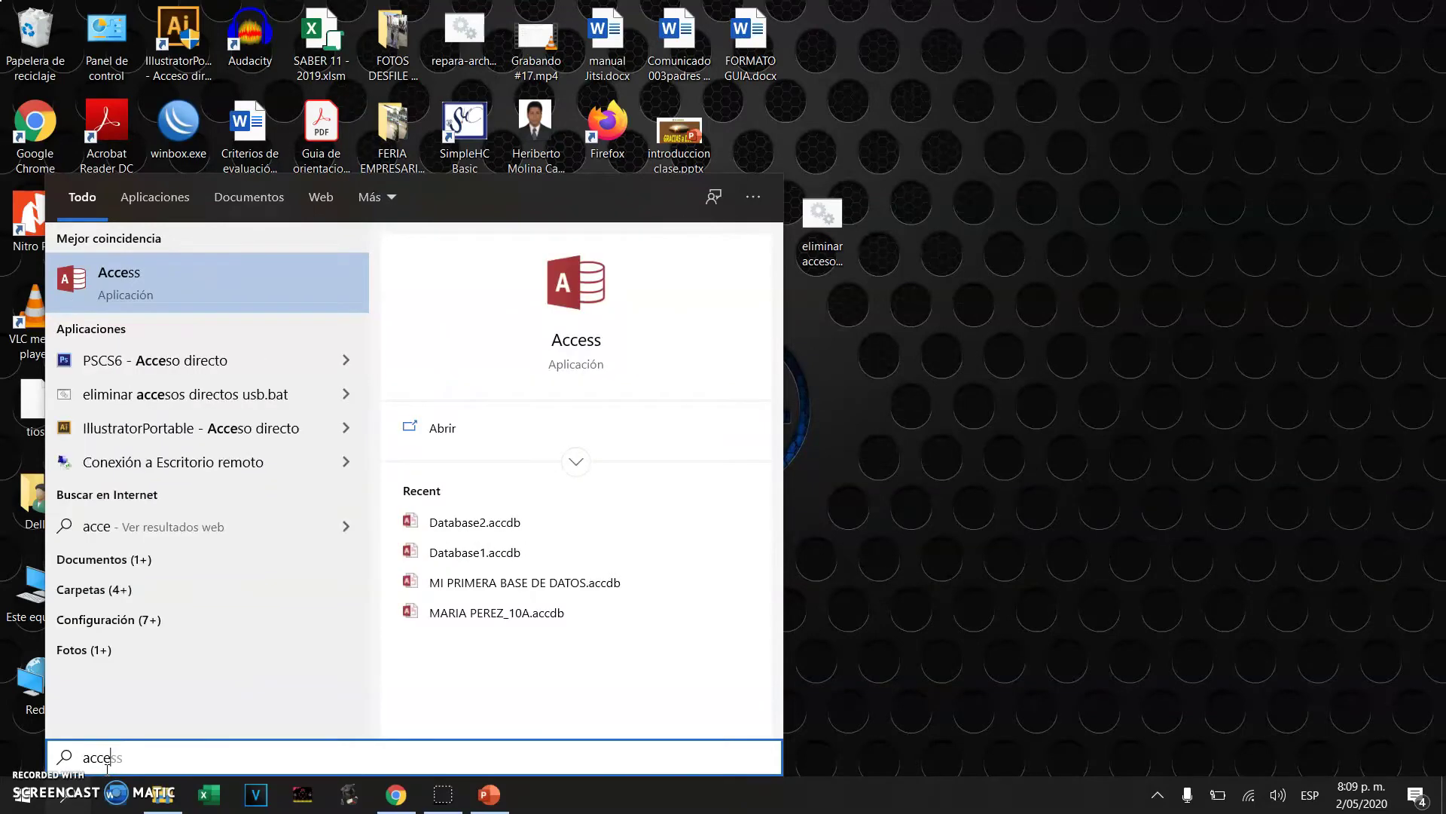
left_click(581, 294)
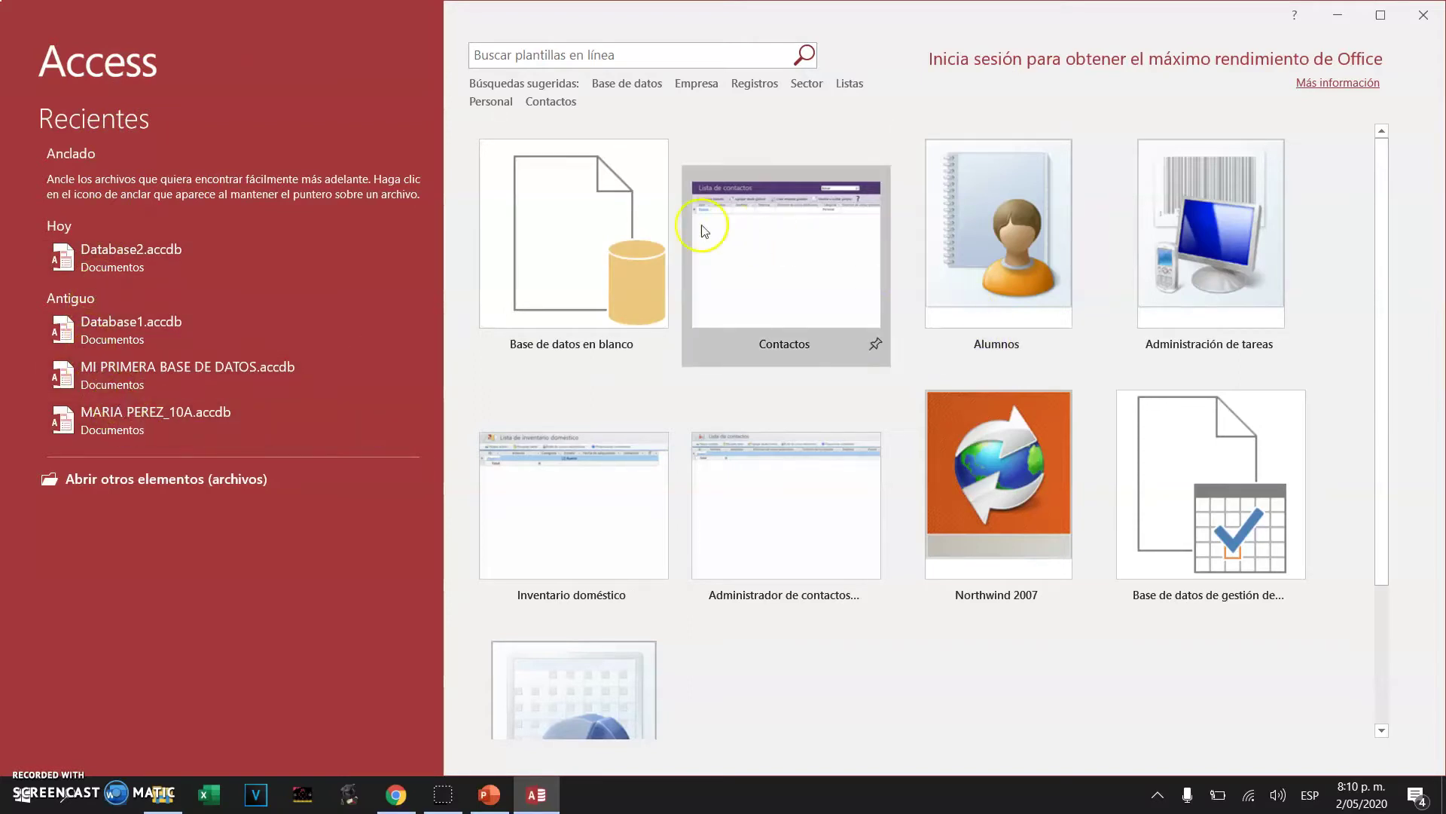
left_click(587, 226)
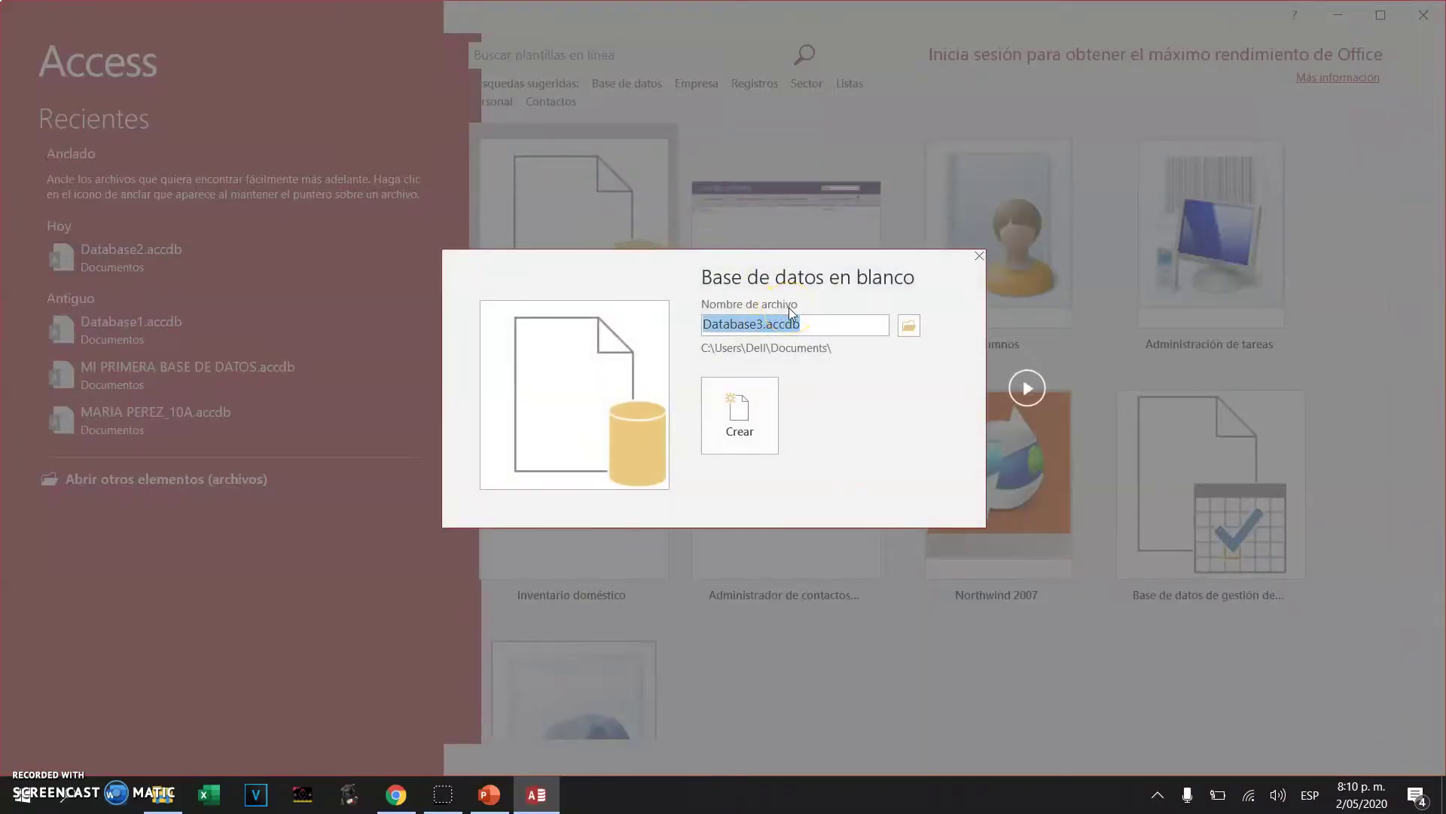
Create a BASE DE DATOS TUTORIAL folder in Documents and open it as the save location
left_click(733, 360)
left_click(767, 353)
left_click(824, 354)
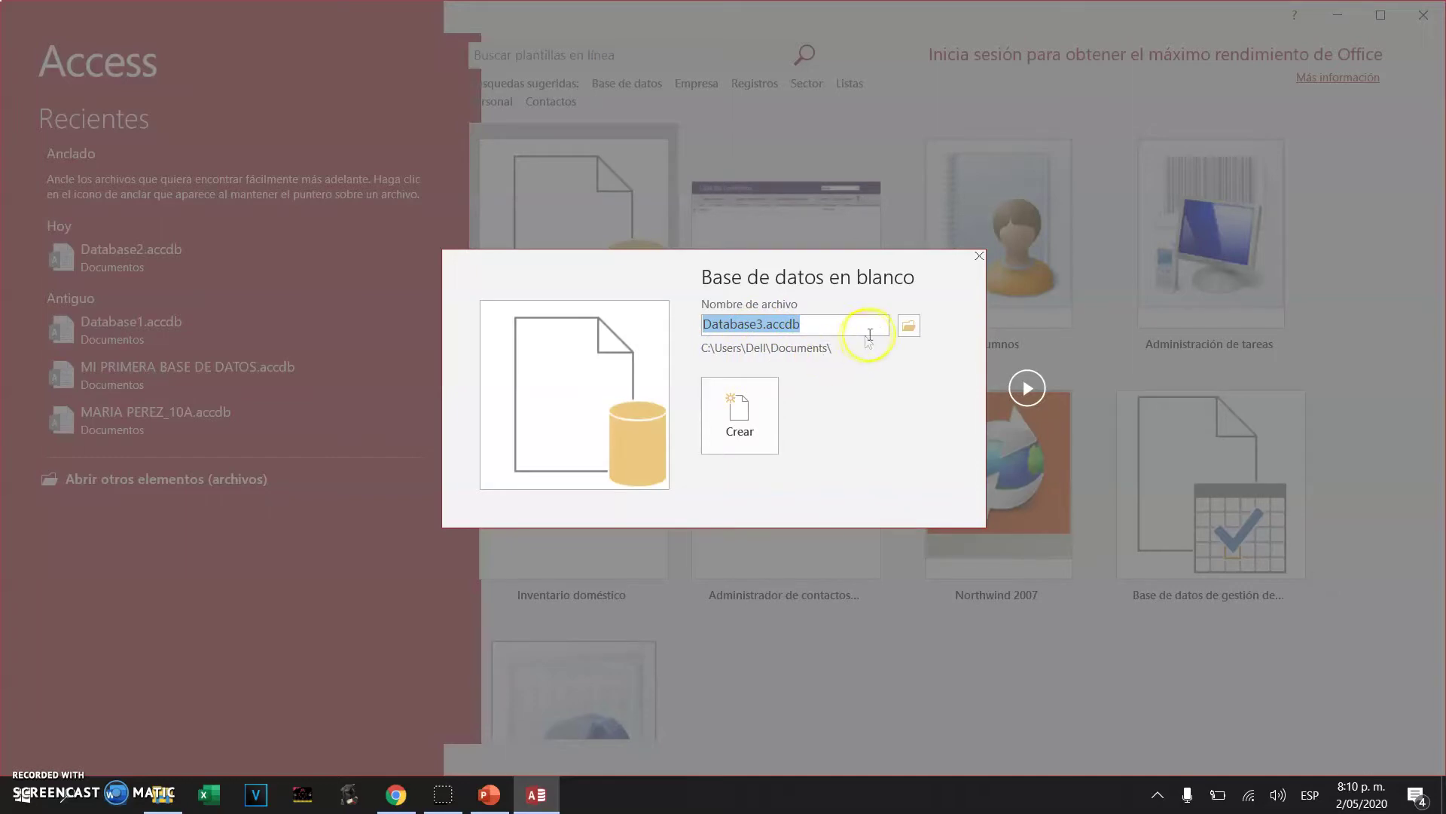
left_click(908, 326)
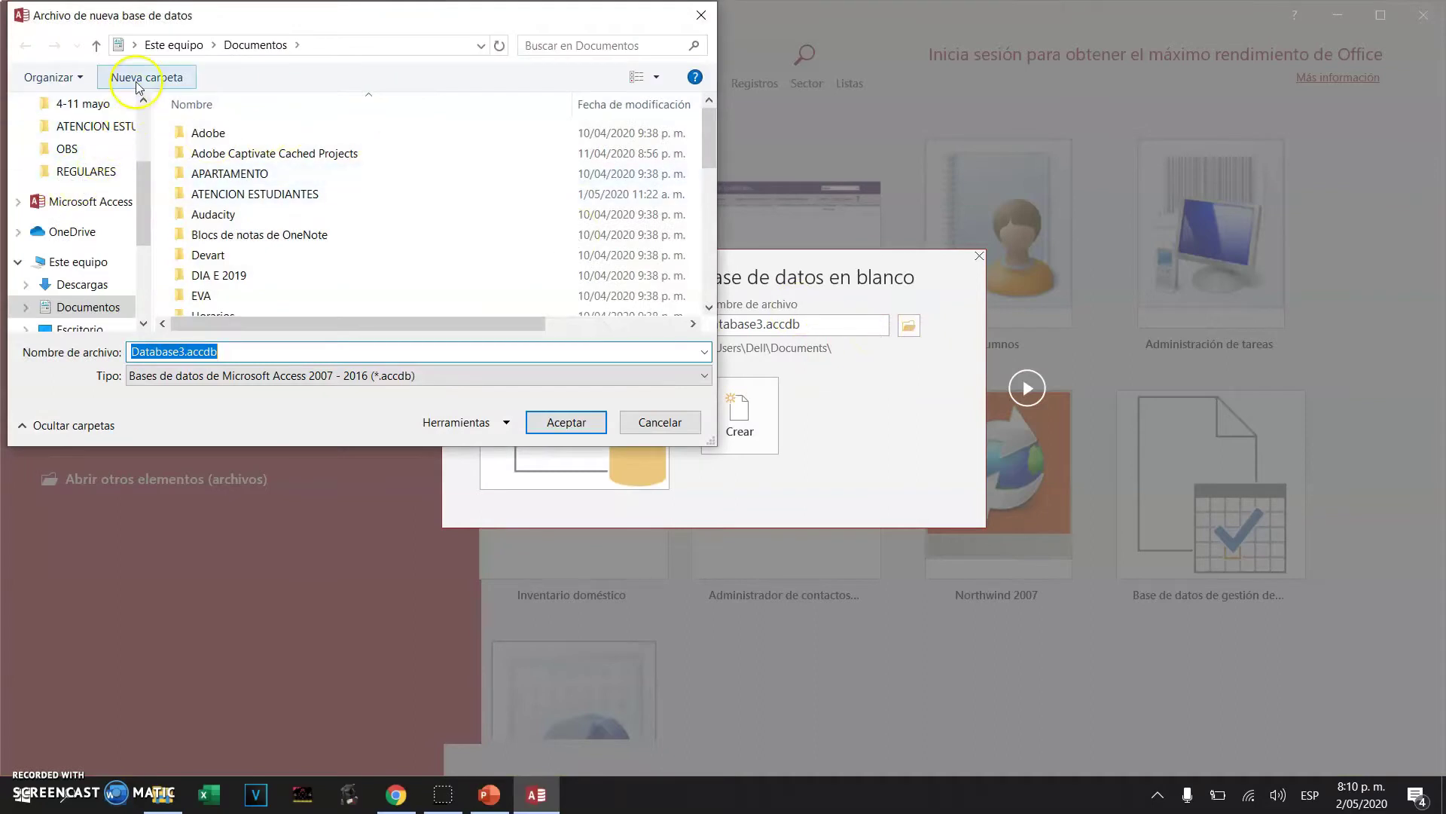
left_click(138, 78)
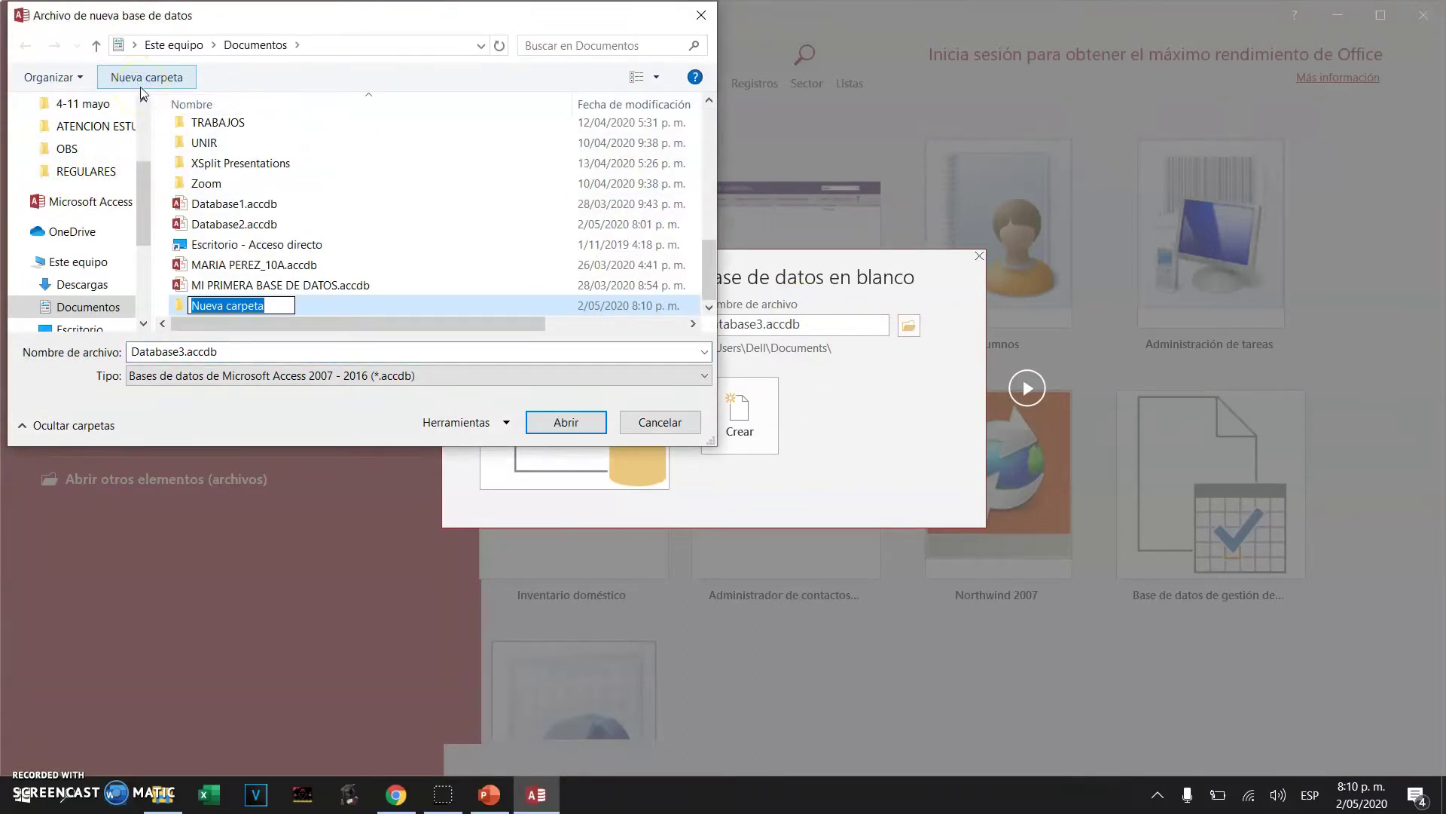
type("ba")
key("BackSpace")
key("BackSpace")
type("ase")
key("BackSpace")
key("BackSpace")
key("BackSpace")
type("BASE DE DATO")
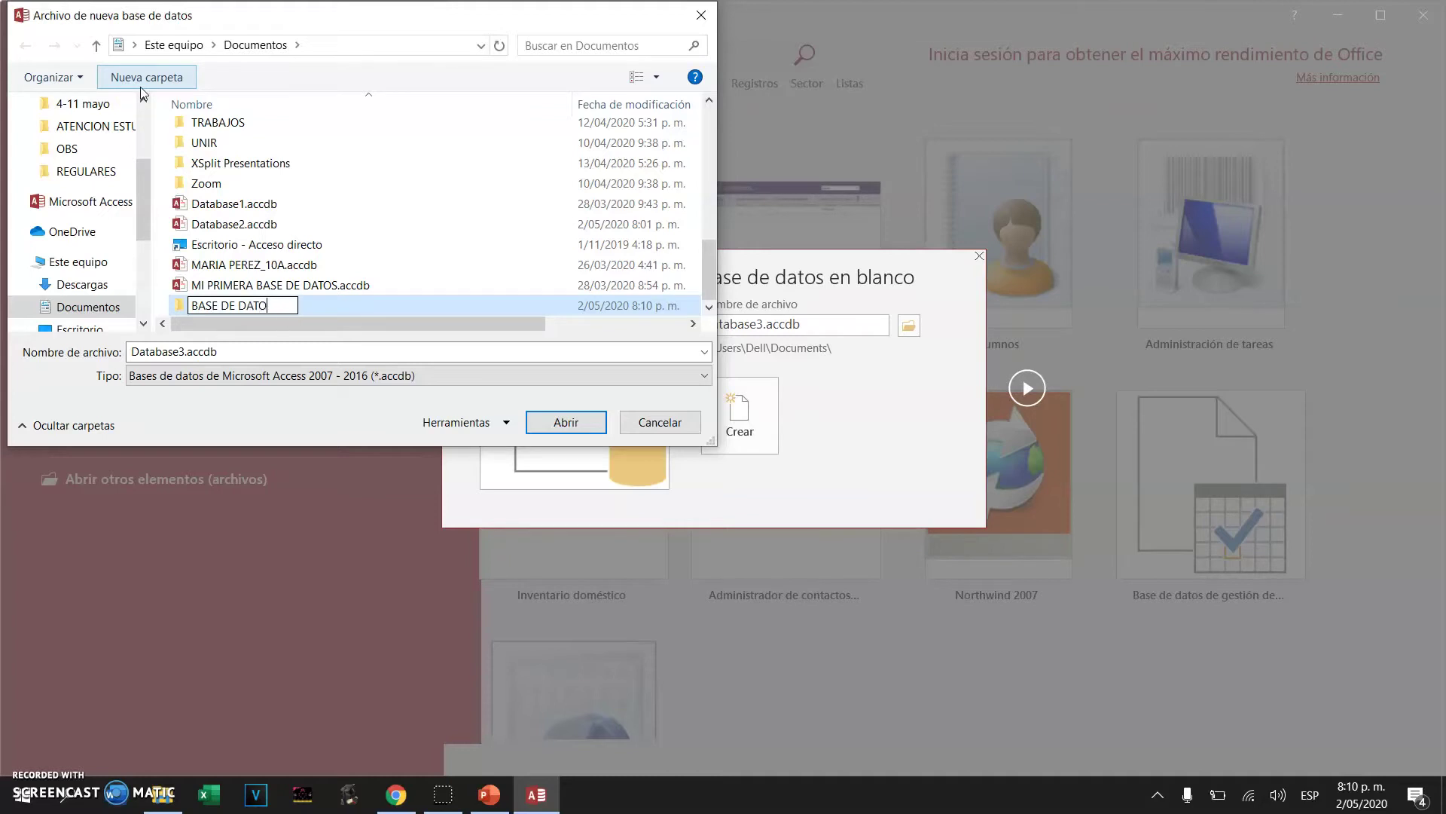
type("S TUTORIAL")
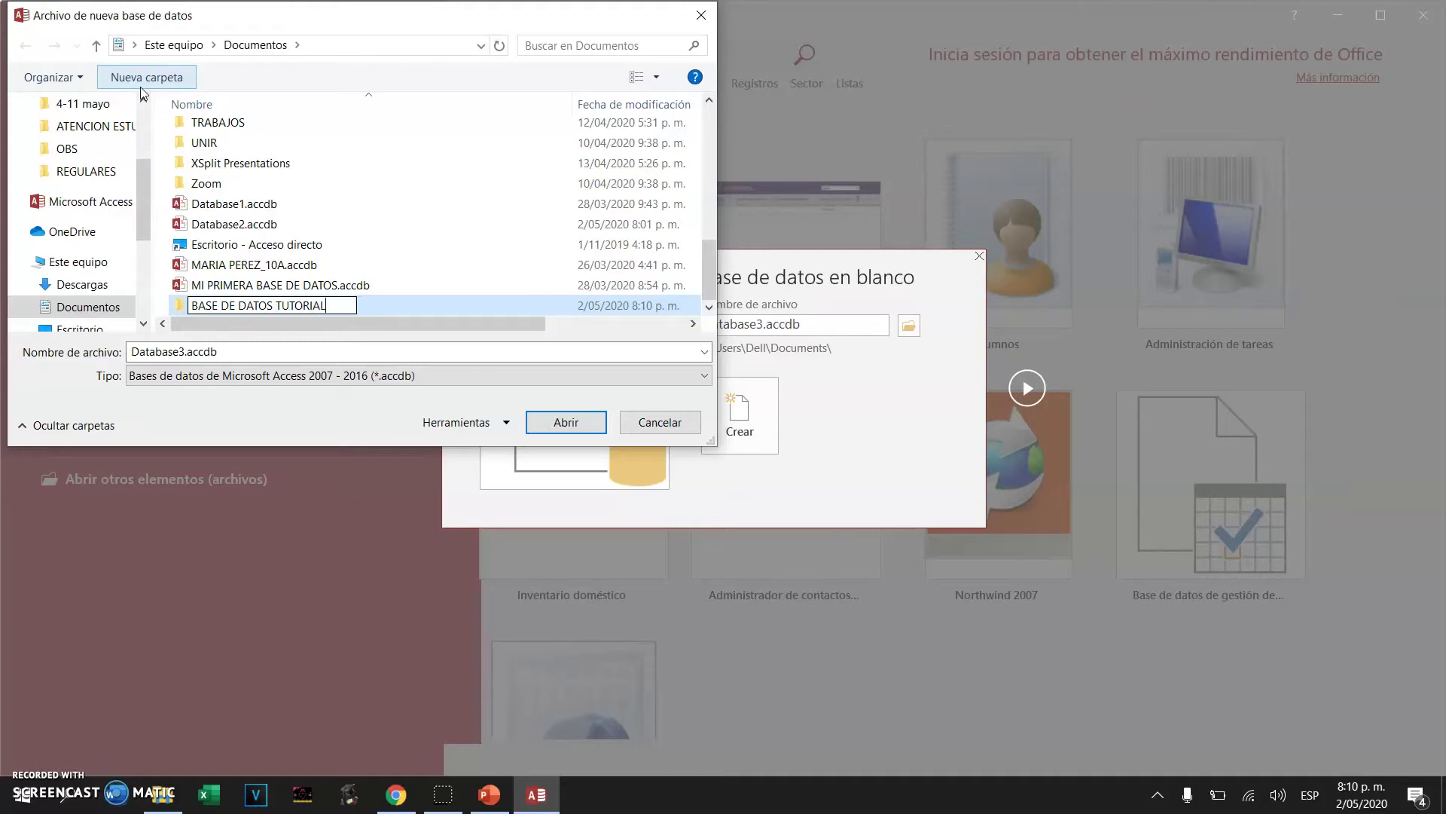
left_click(179, 307)
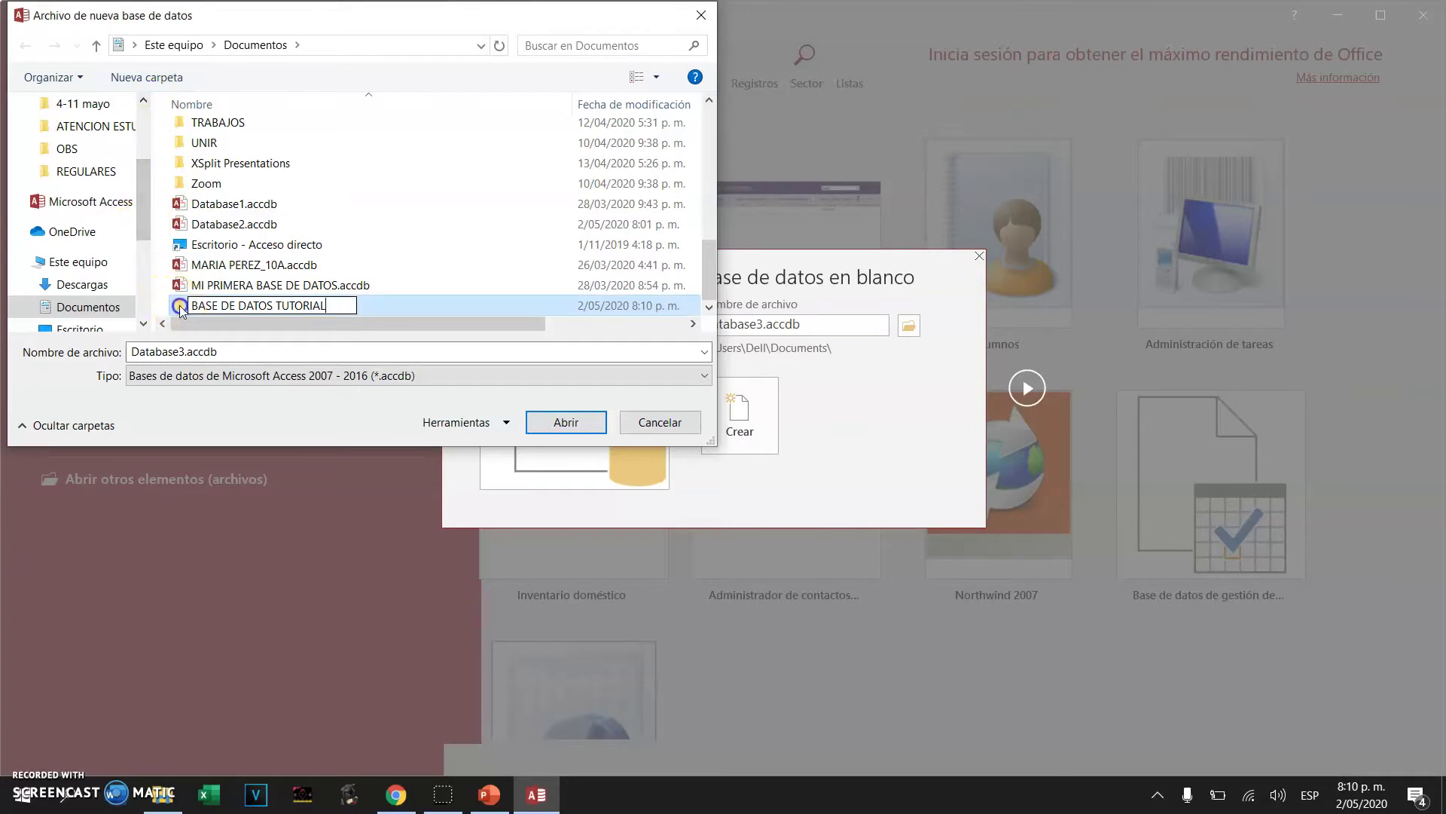
double_click(181, 309)
double_click(187, 351)
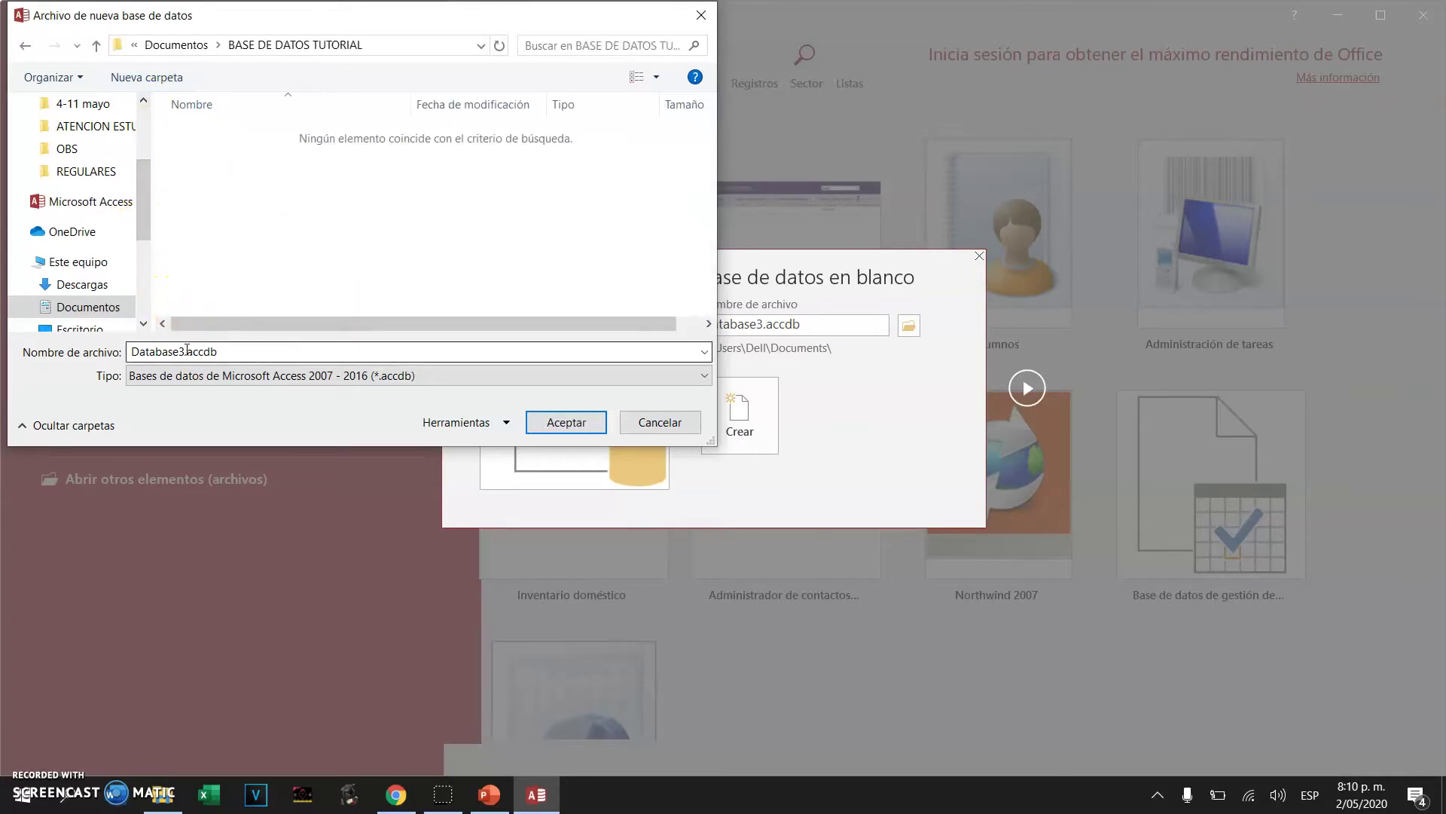
Name the database file BASEPRUEBA and accept the chosen location
double_click(187, 351)
left_click(74, 385)
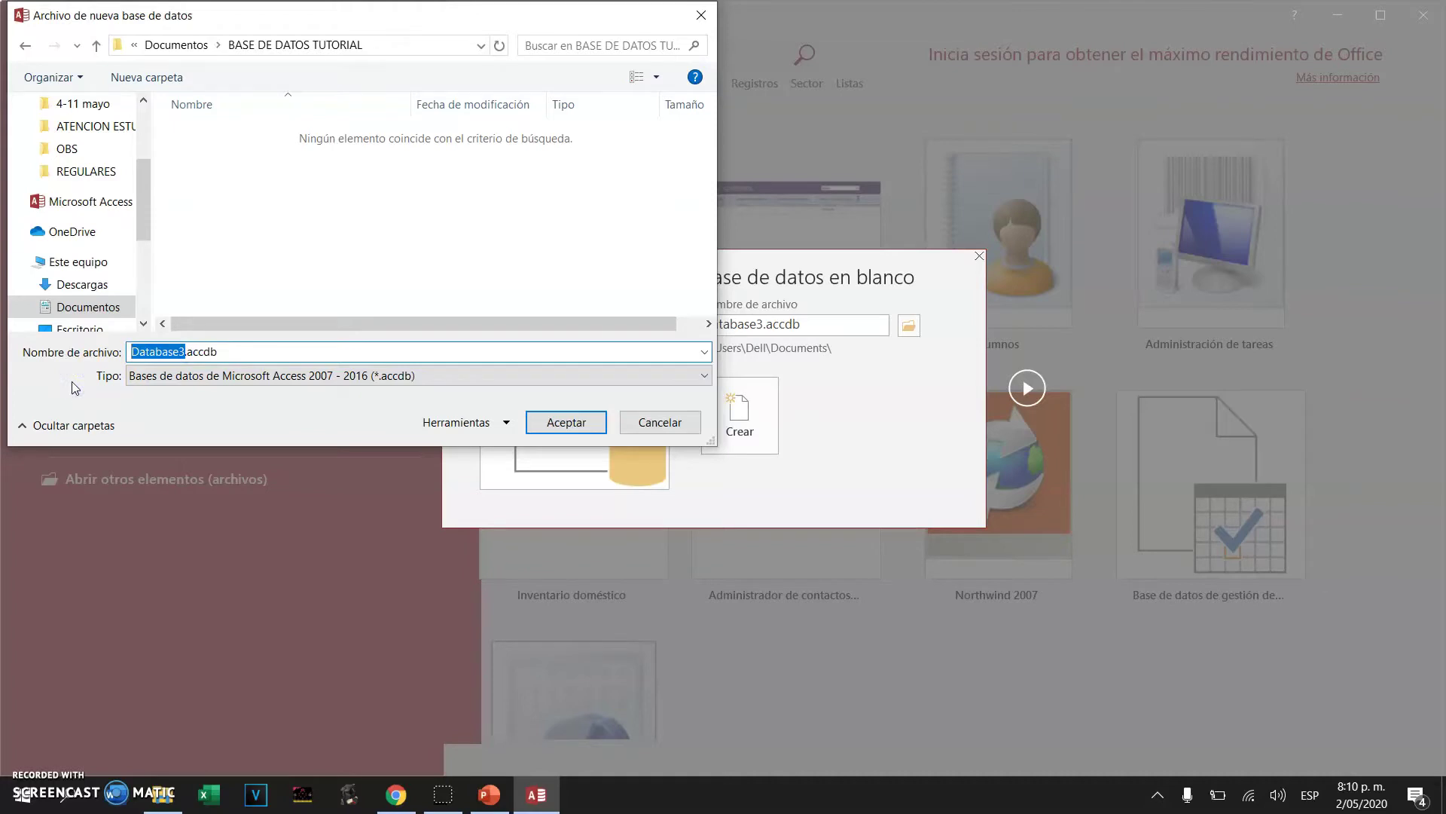
type("BASEPRUEBA")
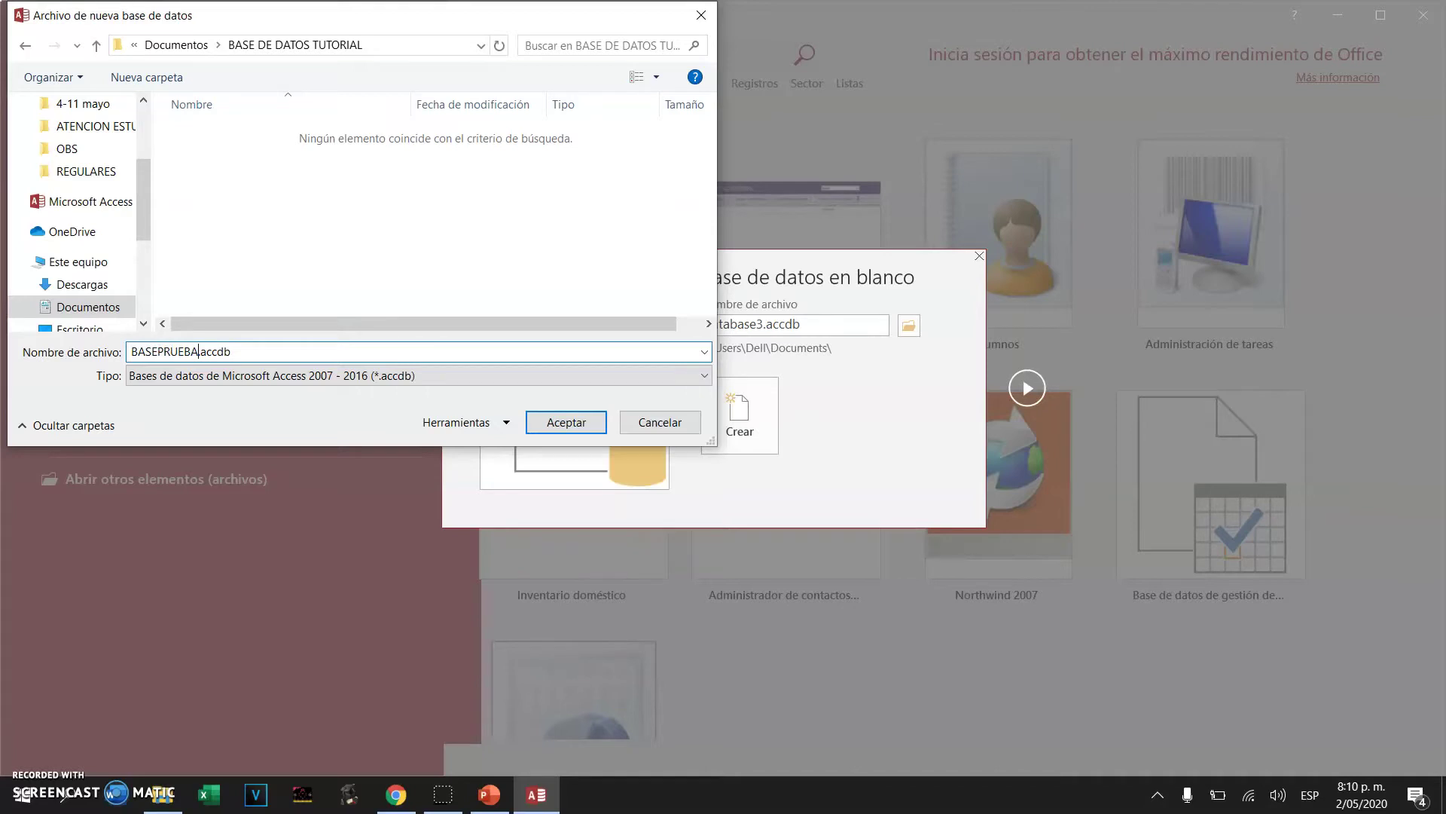
left_click(250, 363)
left_click(566, 422)
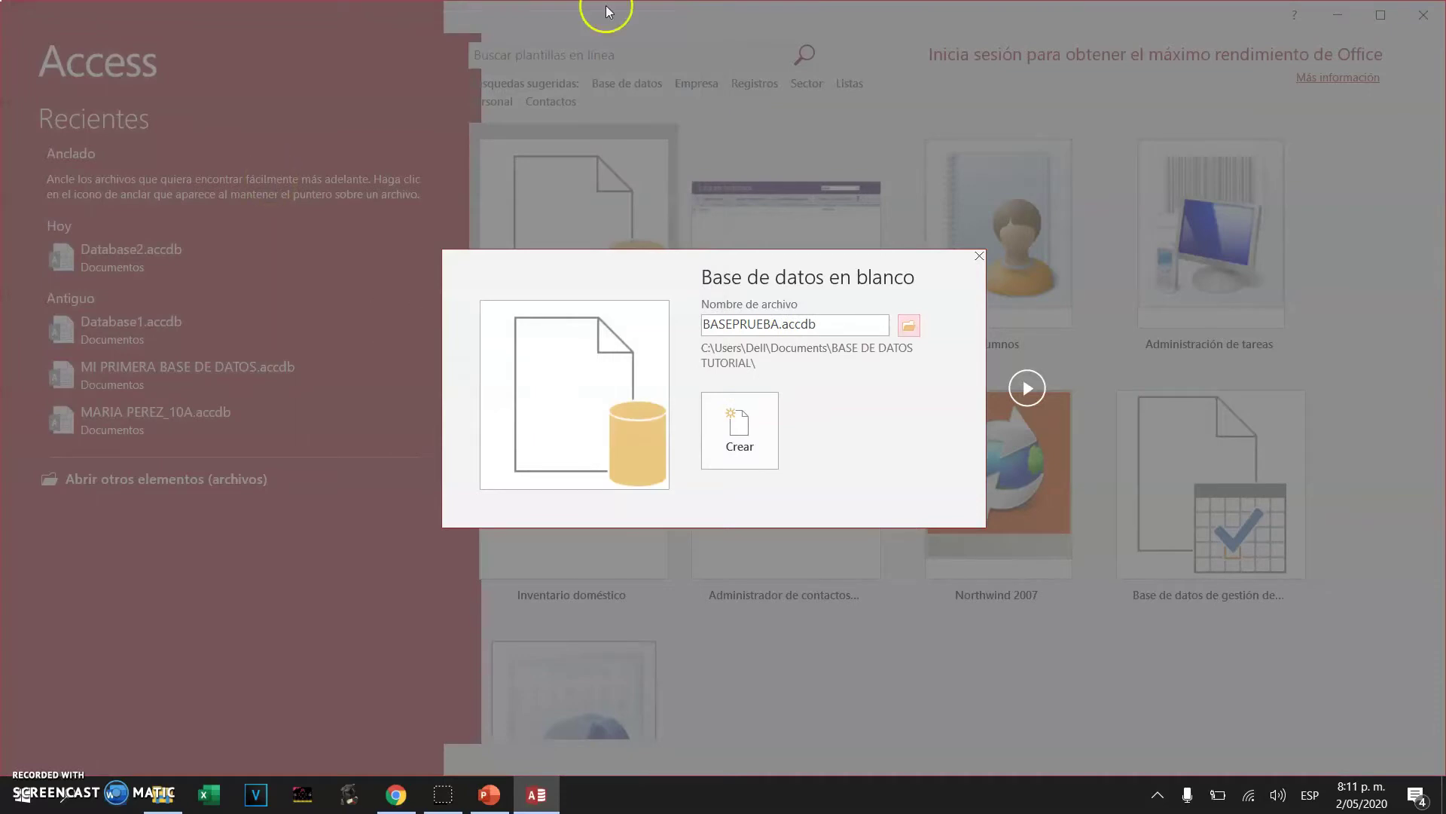
Create the BASEPRUEBA database and browse the ribbon tabs from Archivo to Tabla
left_click(742, 408)
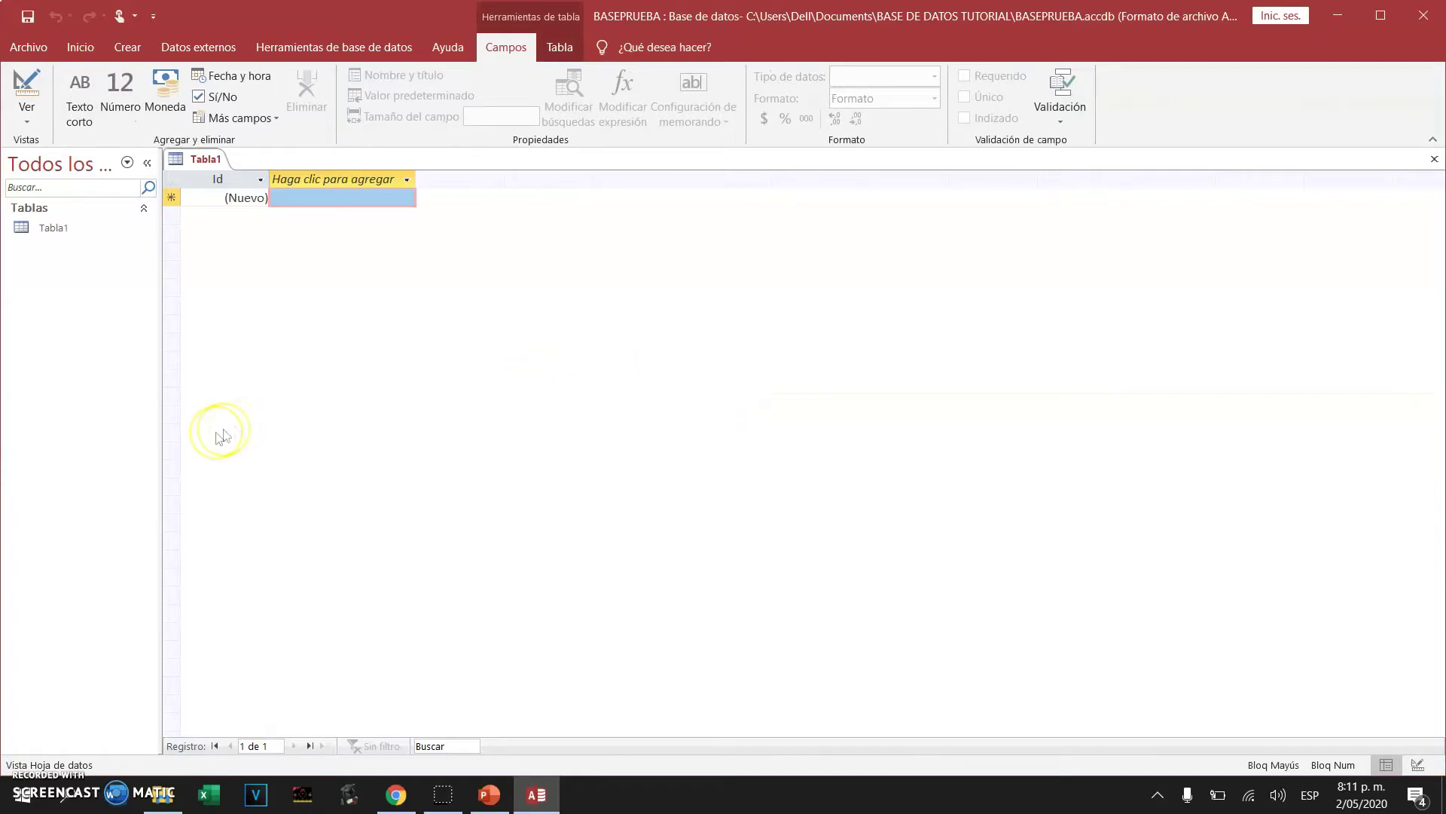
left_click(32, 49)
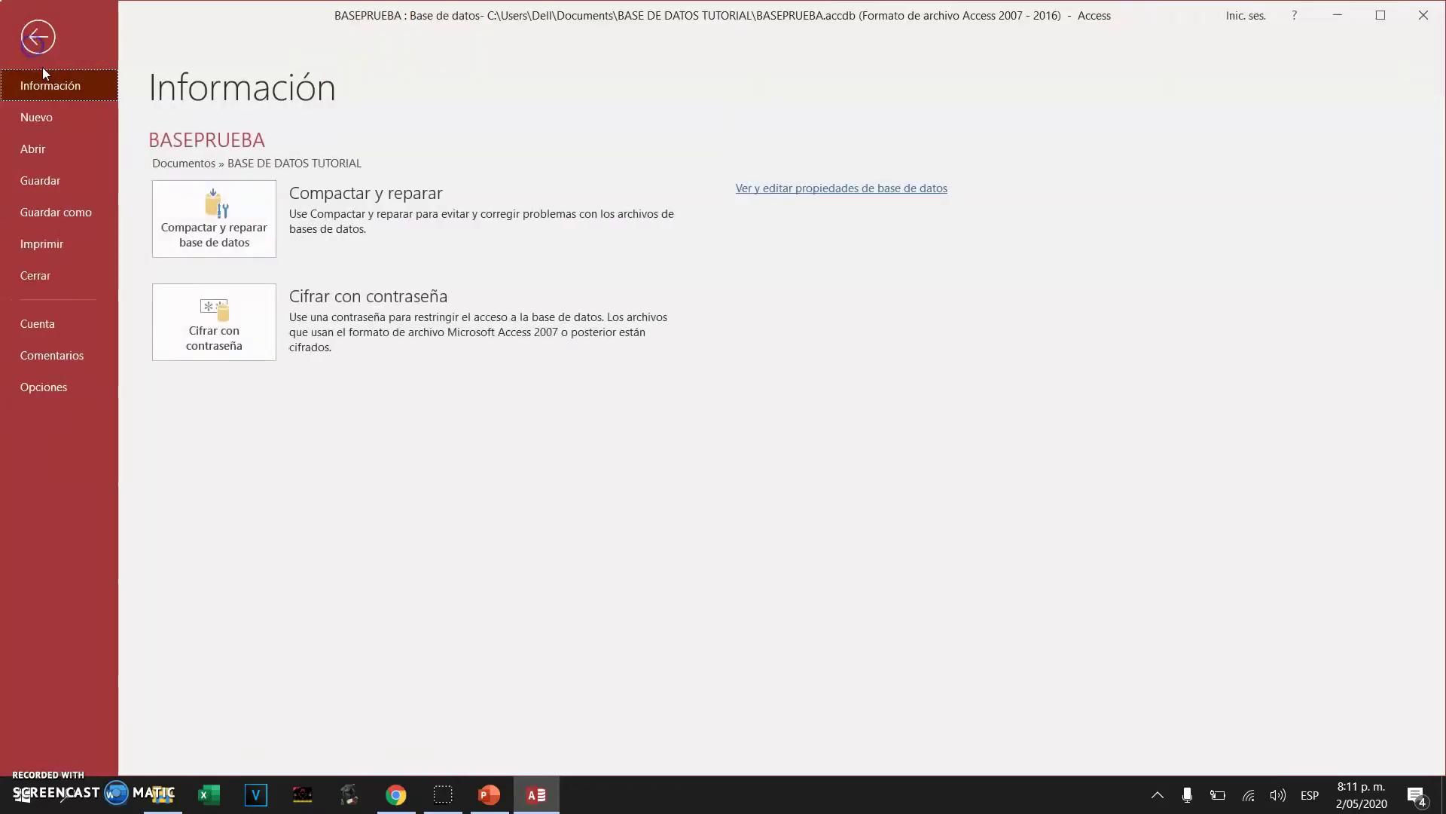
left_click(38, 33)
left_click(81, 57)
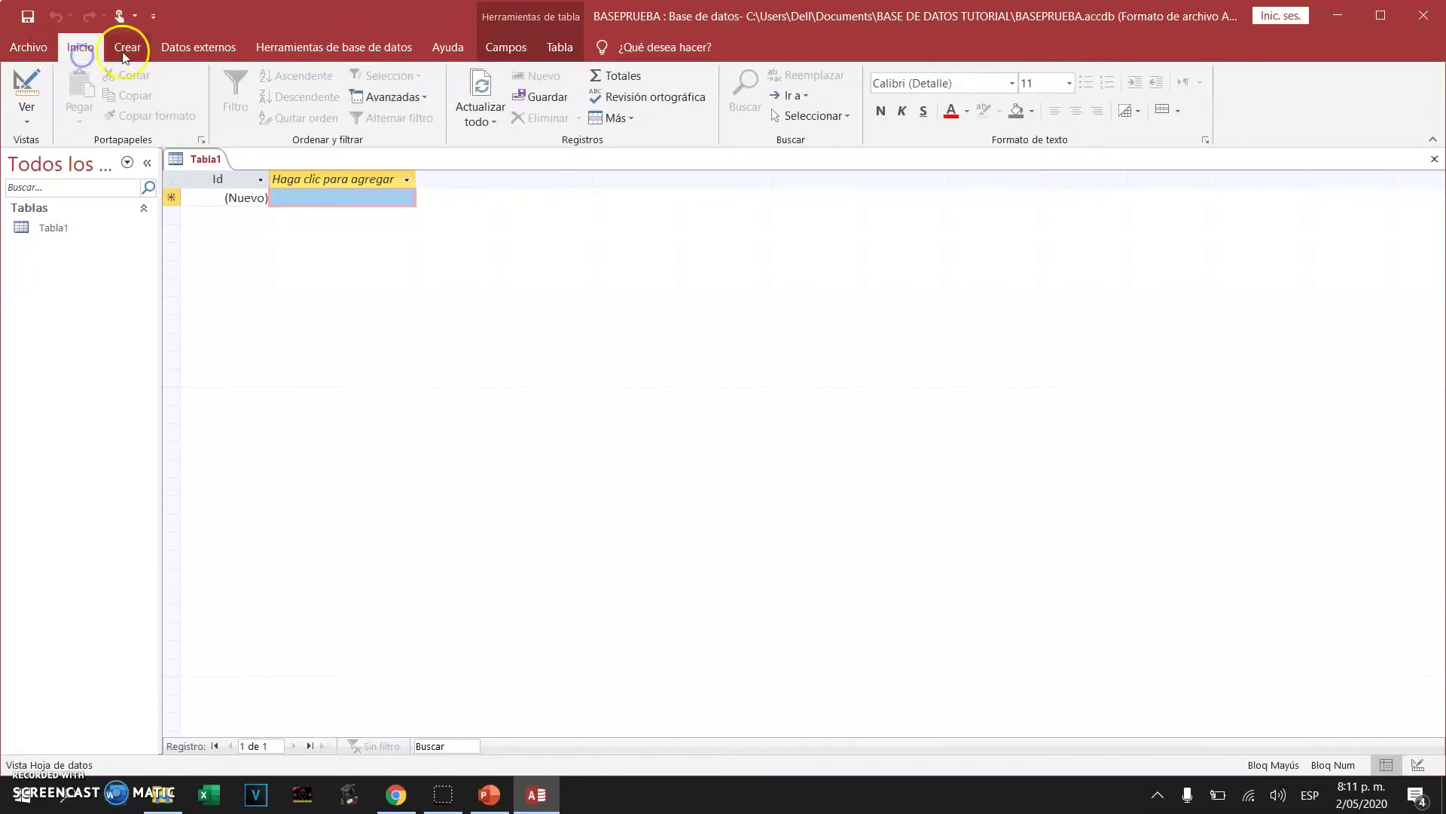
left_click(127, 45)
left_click(193, 45)
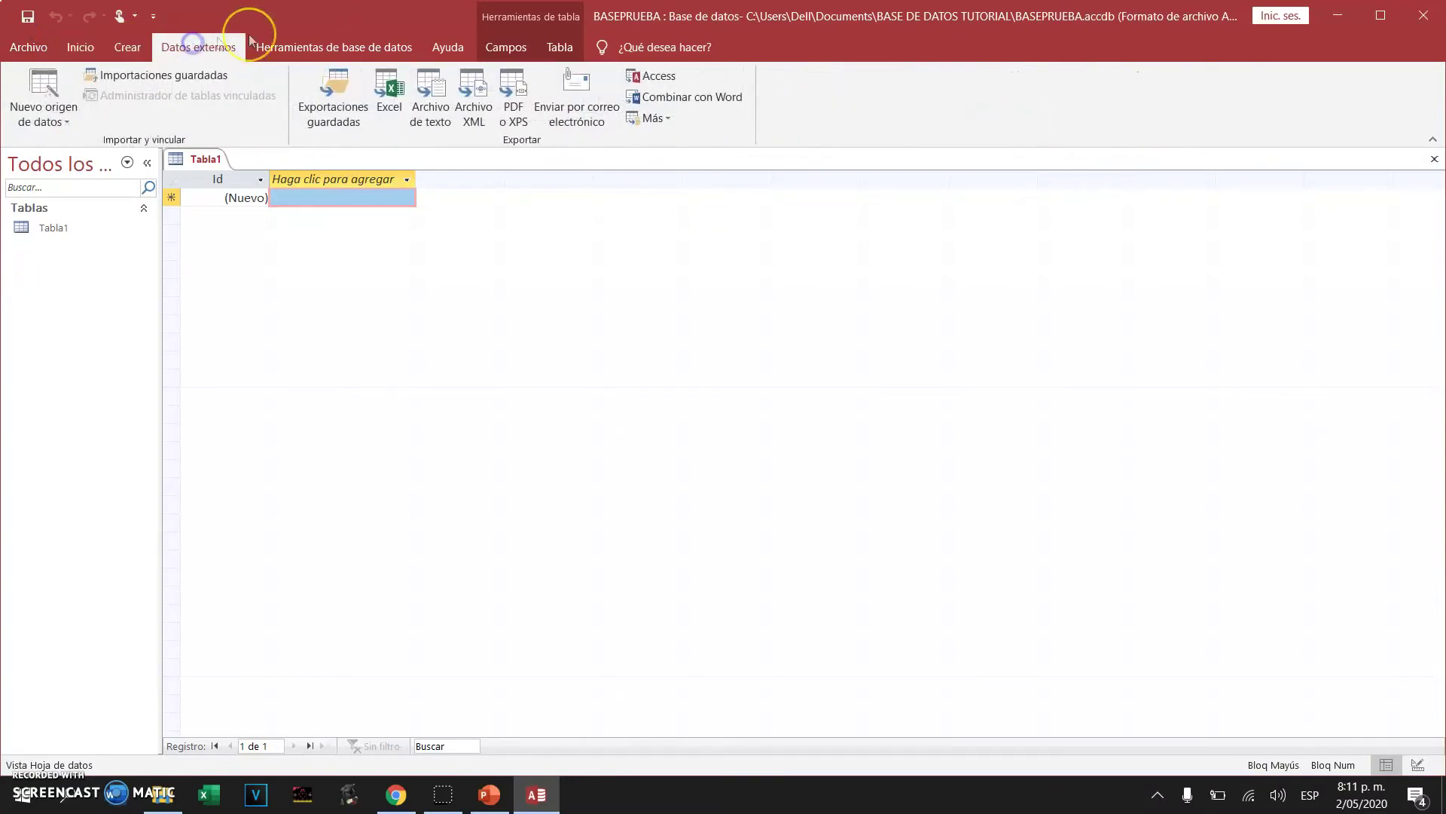
left_click(307, 45)
left_click(460, 46)
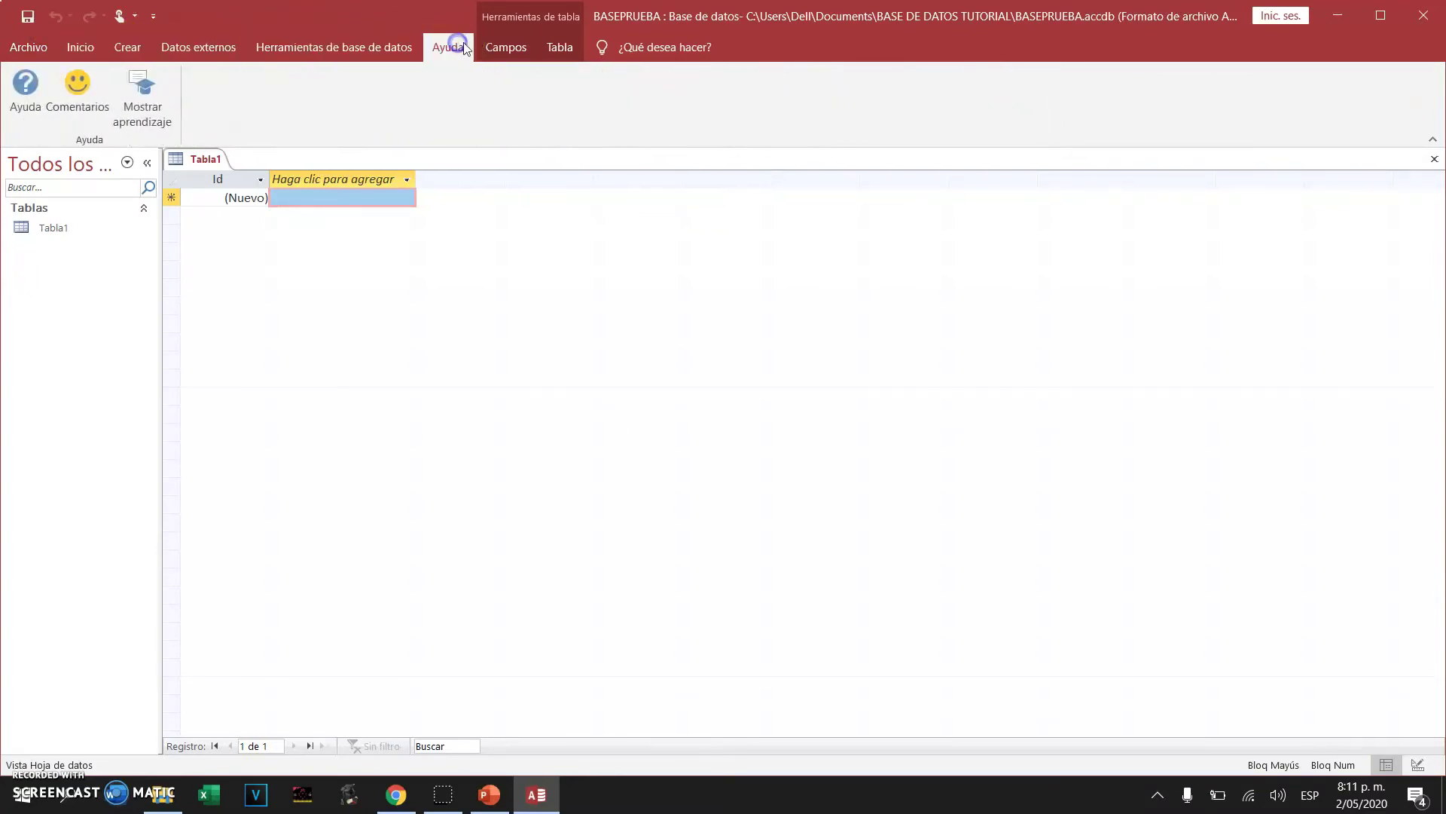
left_click(498, 47)
left_click(556, 48)
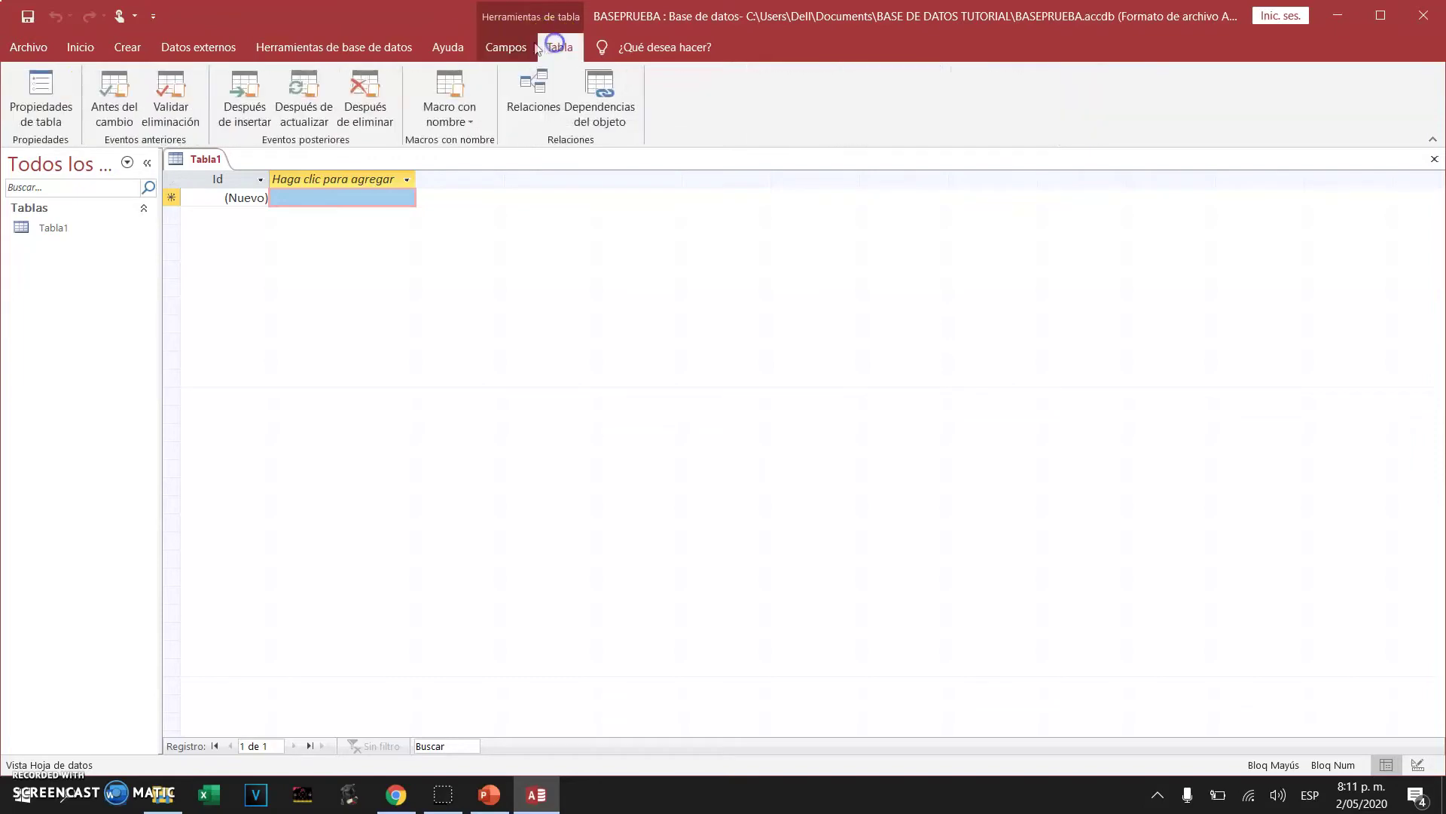
left_click(76, 45)
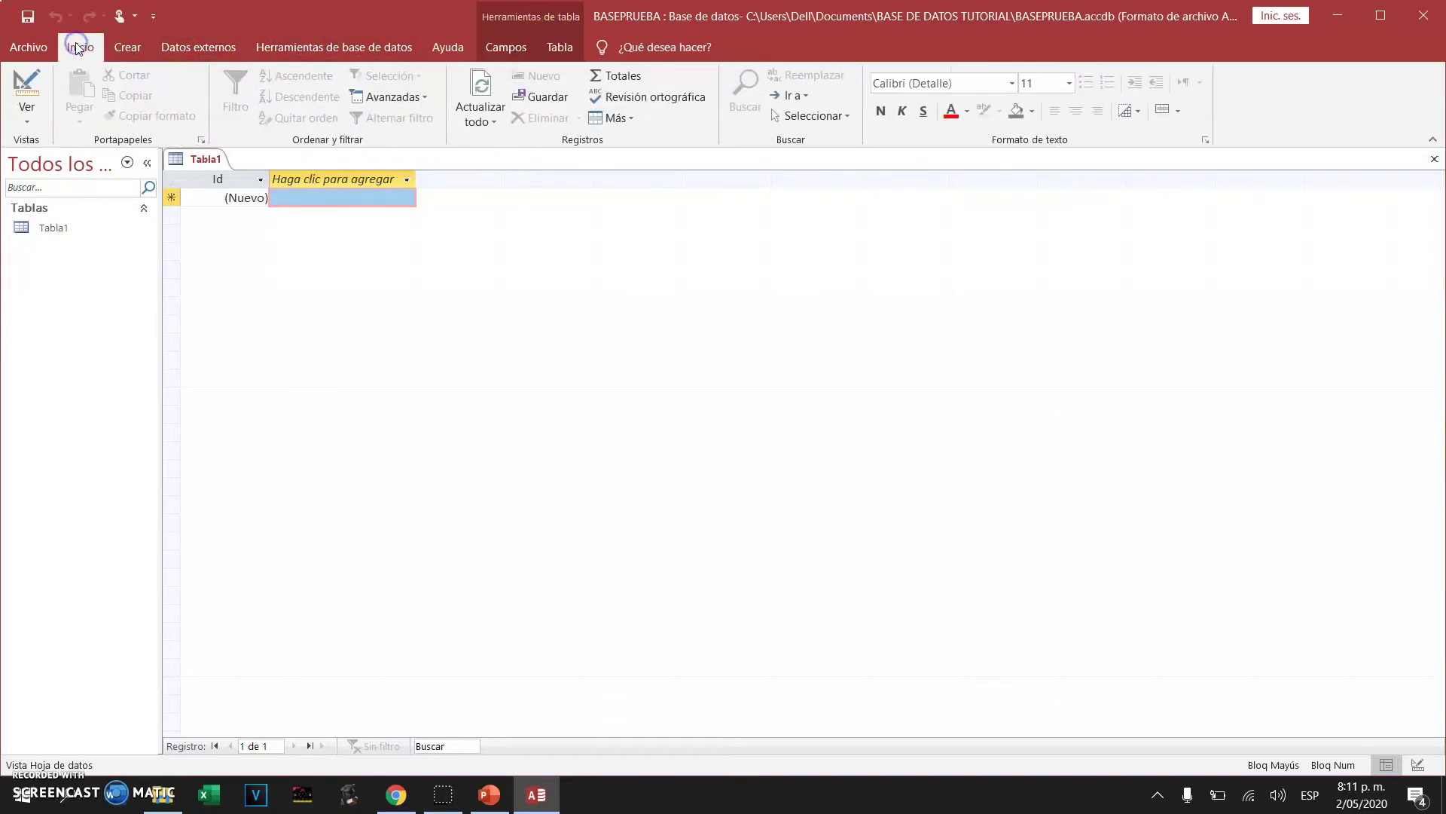
Save the database, check its file information, and create a new table from Crear
left_click(31, 18)
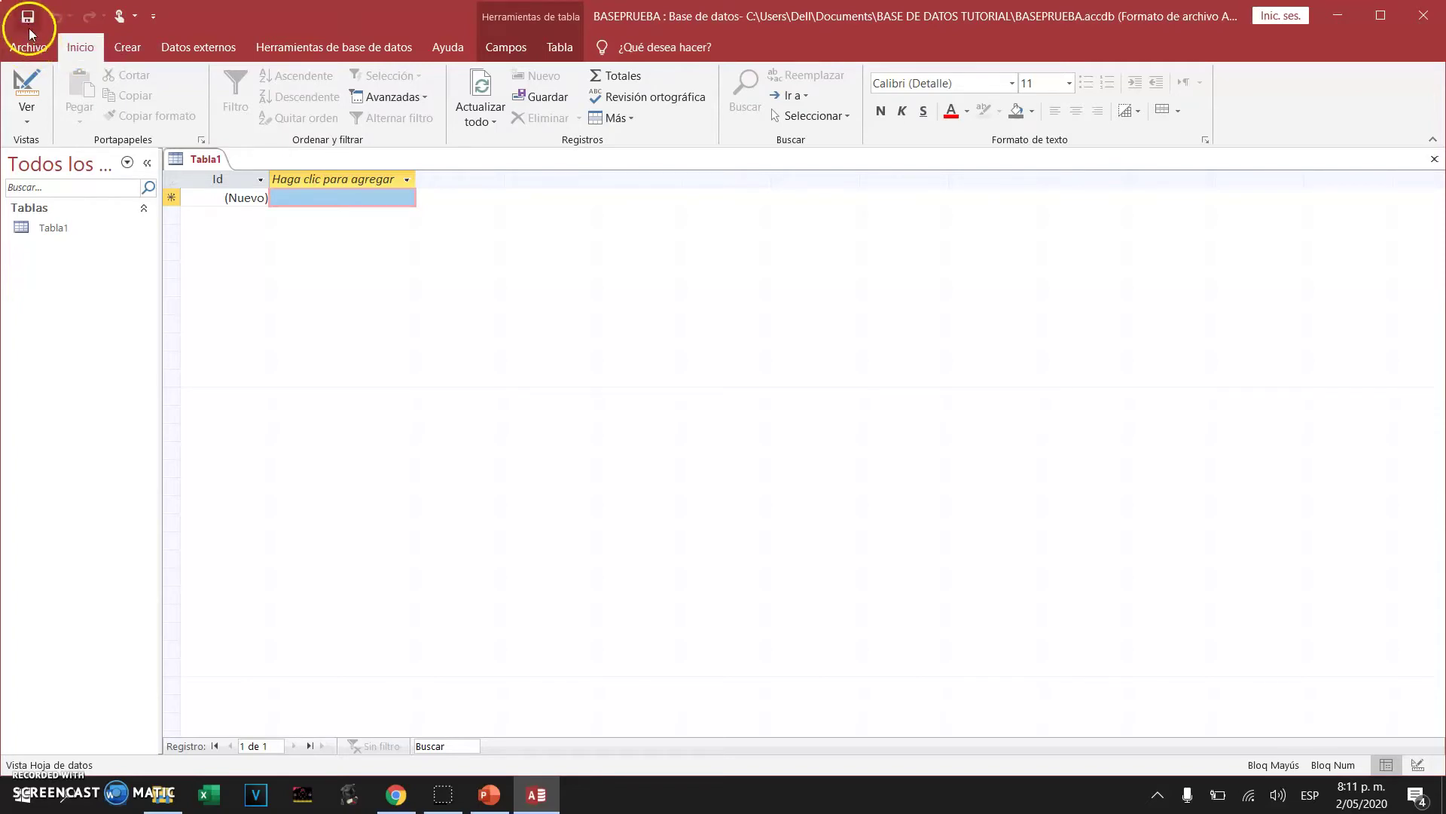
left_click(34, 52)
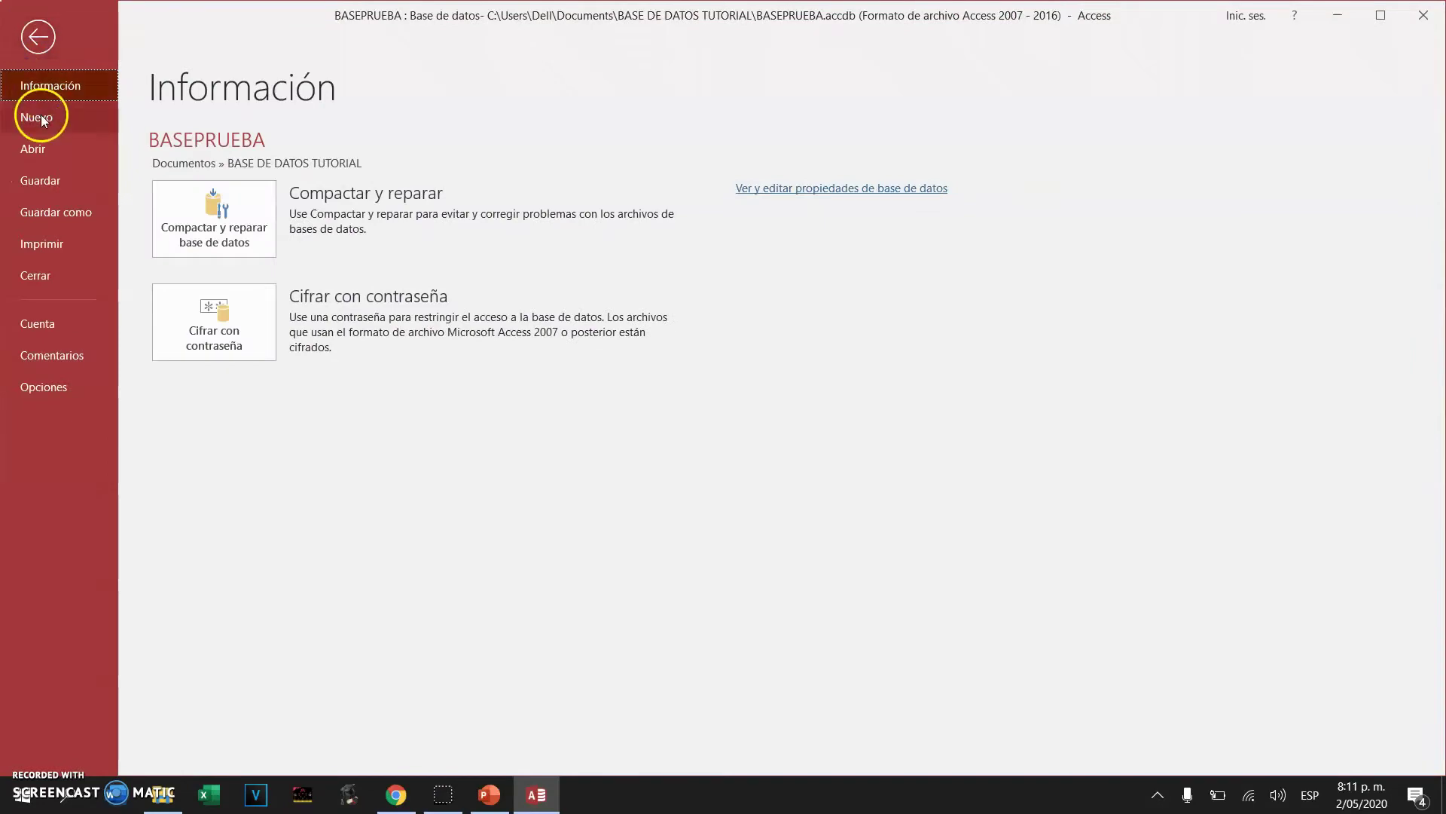
left_click(38, 45)
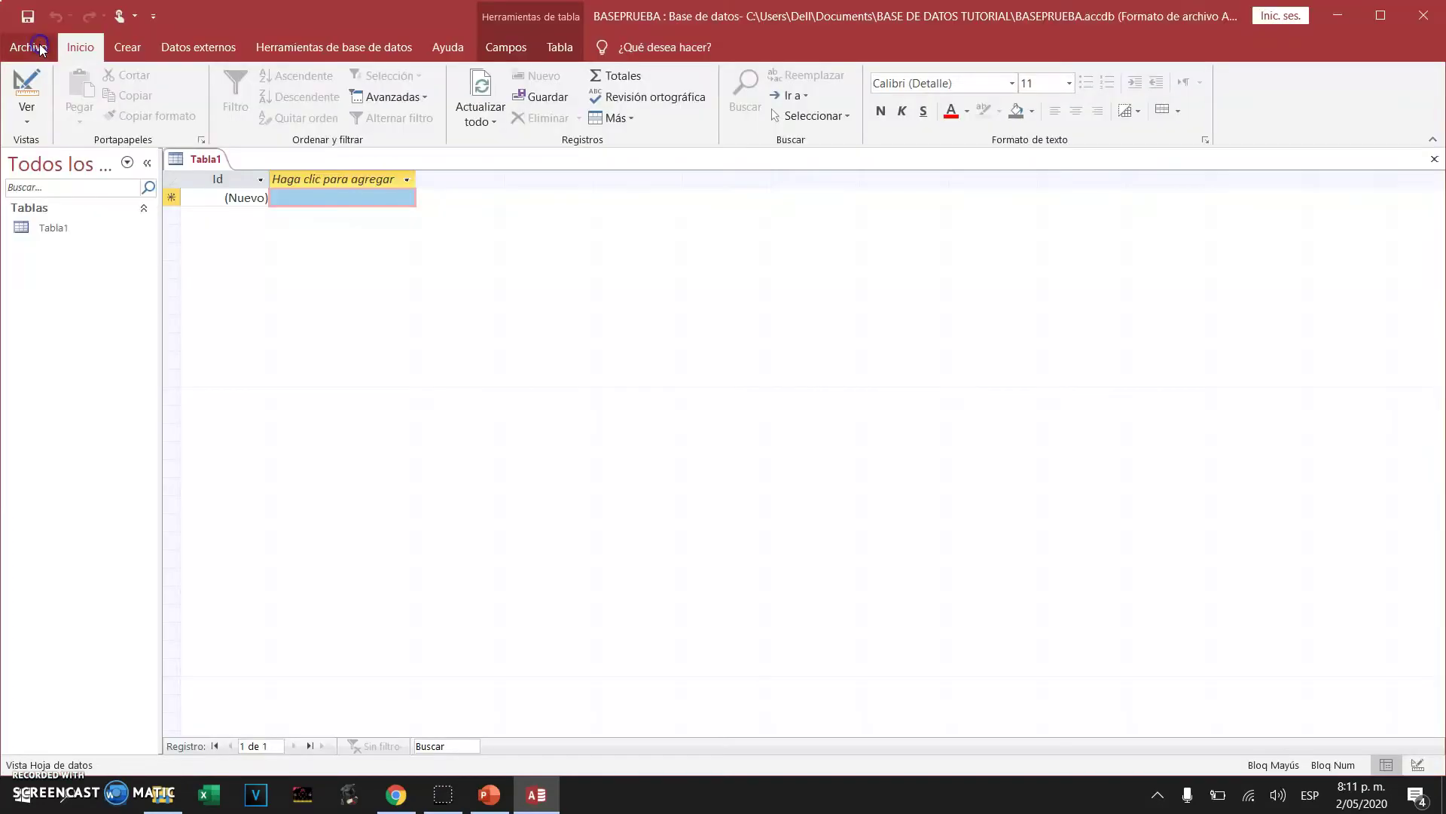
left_click(128, 49)
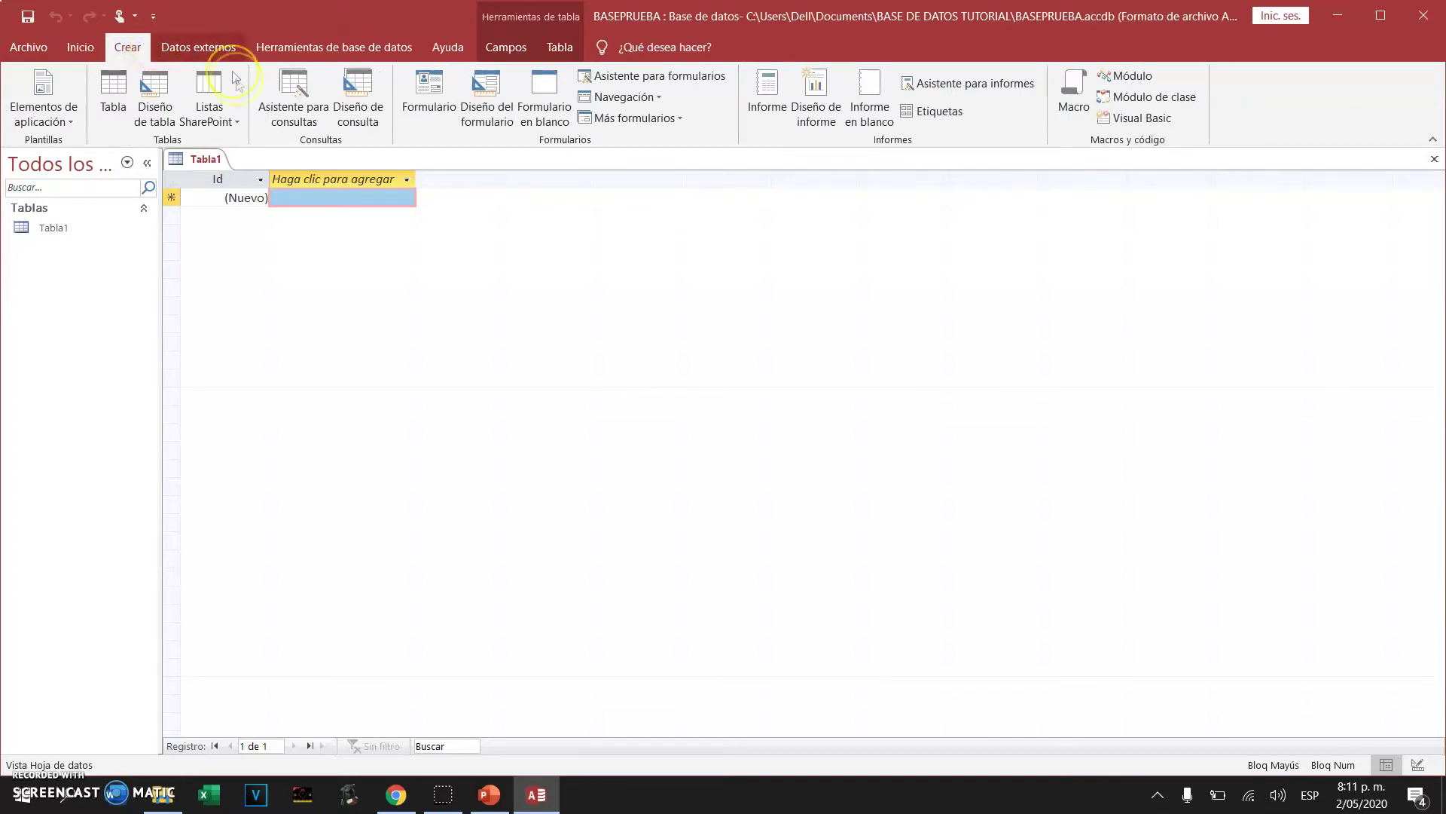
left_click(105, 96)
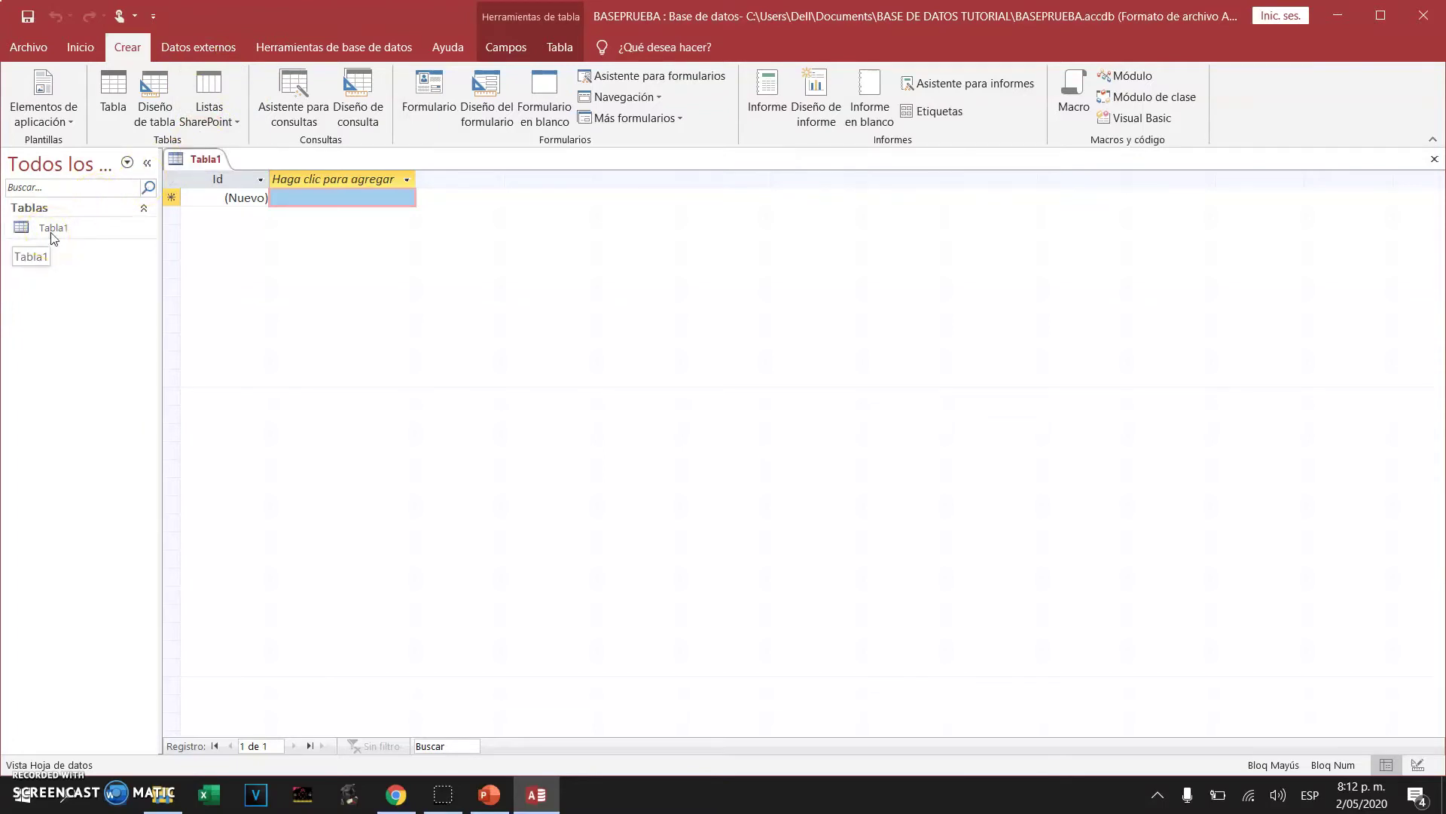
Save Tabla1 under the table name ESTUDIANTES
right_click(202, 161)
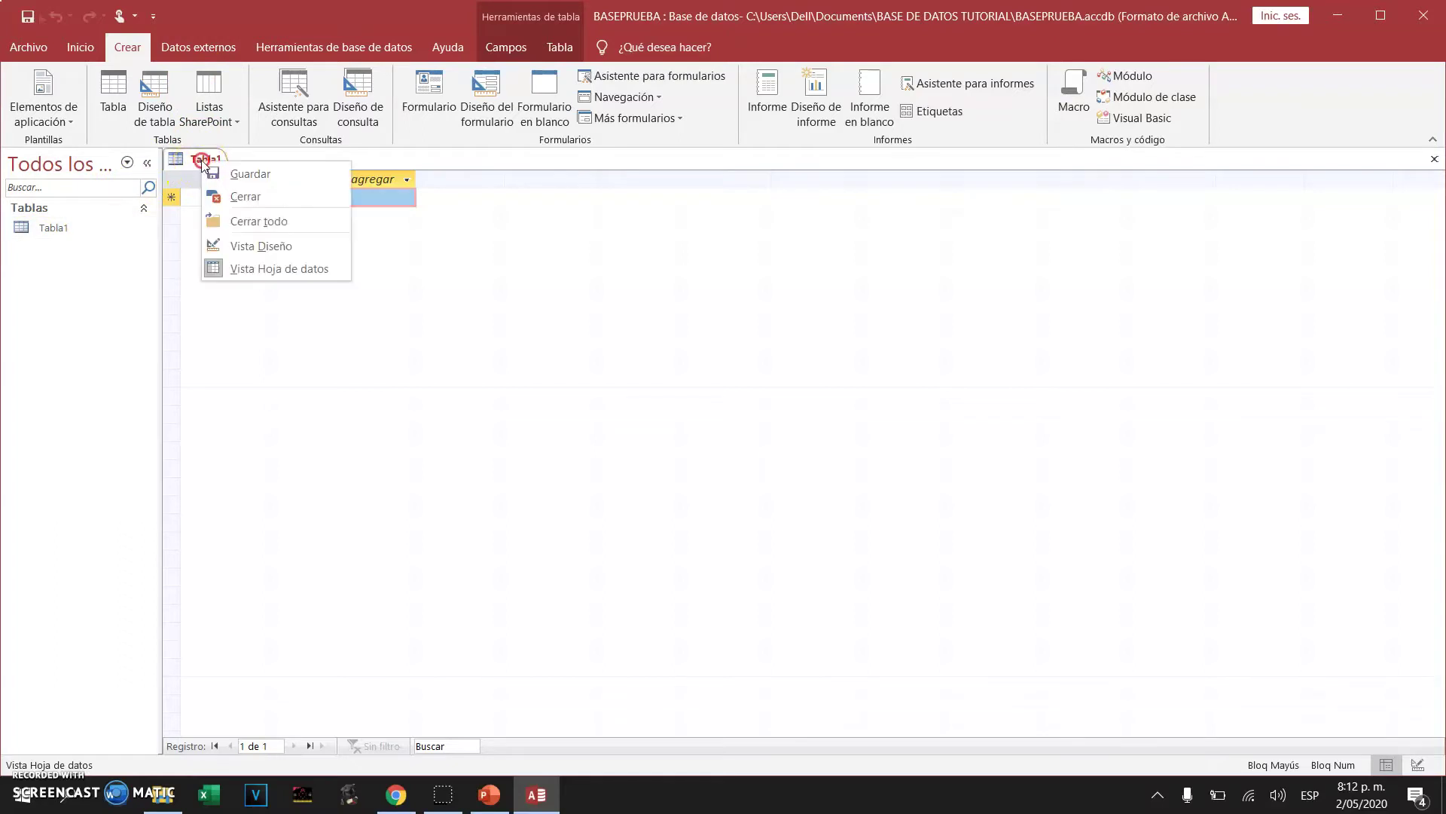
left_click(238, 173)
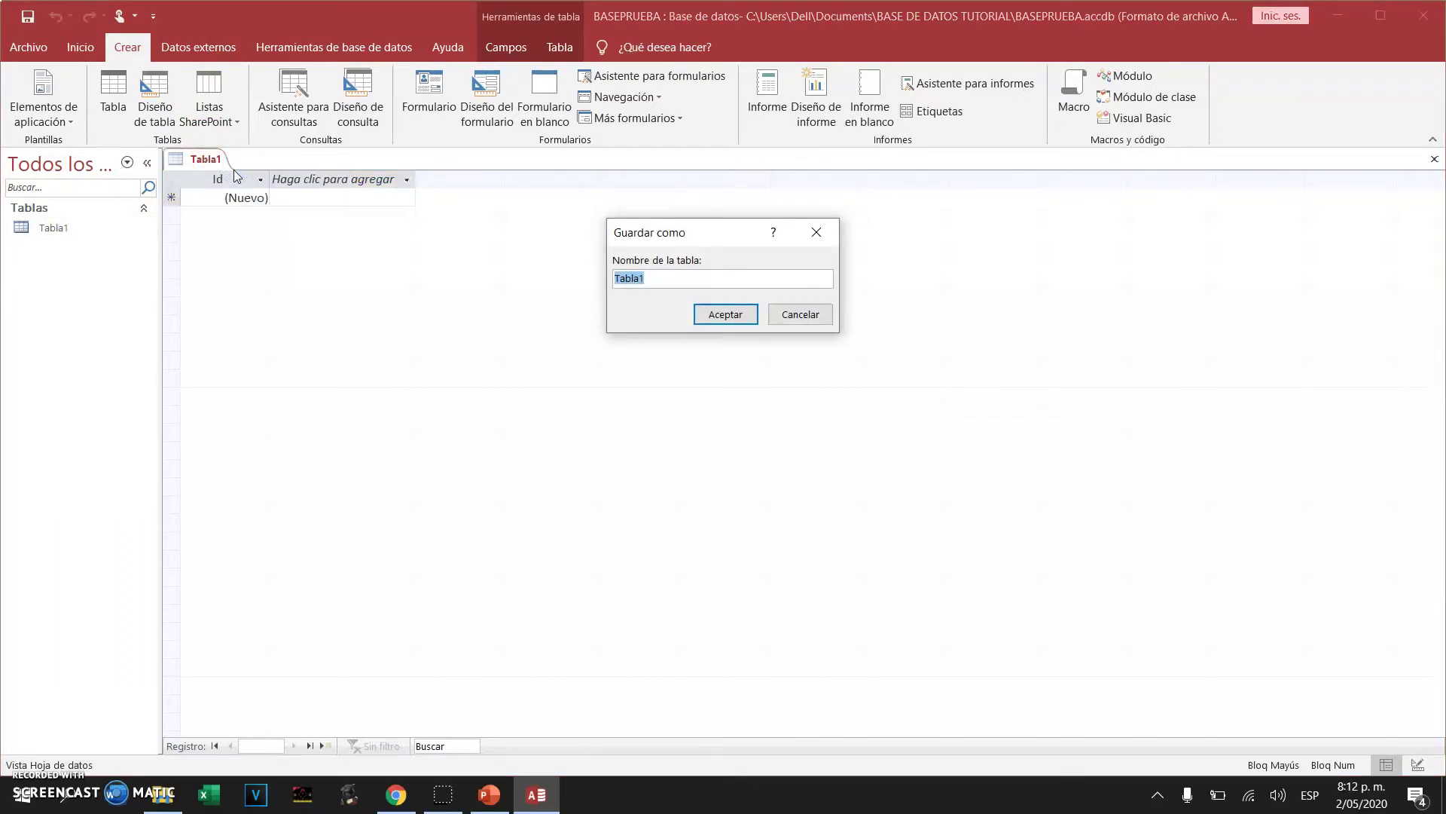
left_click(652, 273)
double_click(653, 279)
type("ESTUDIANTES")
left_click(737, 316)
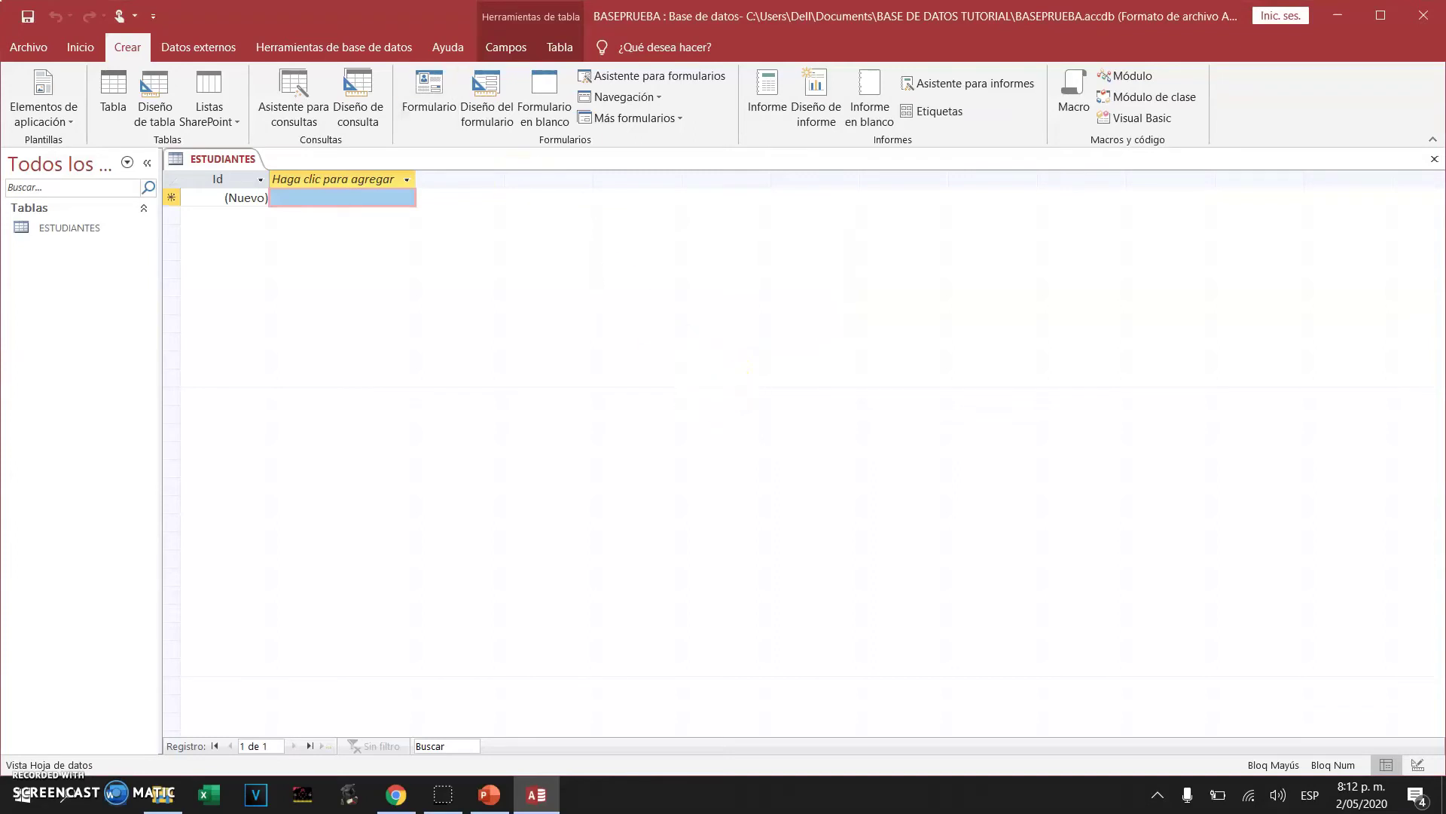
right_click(224, 162)
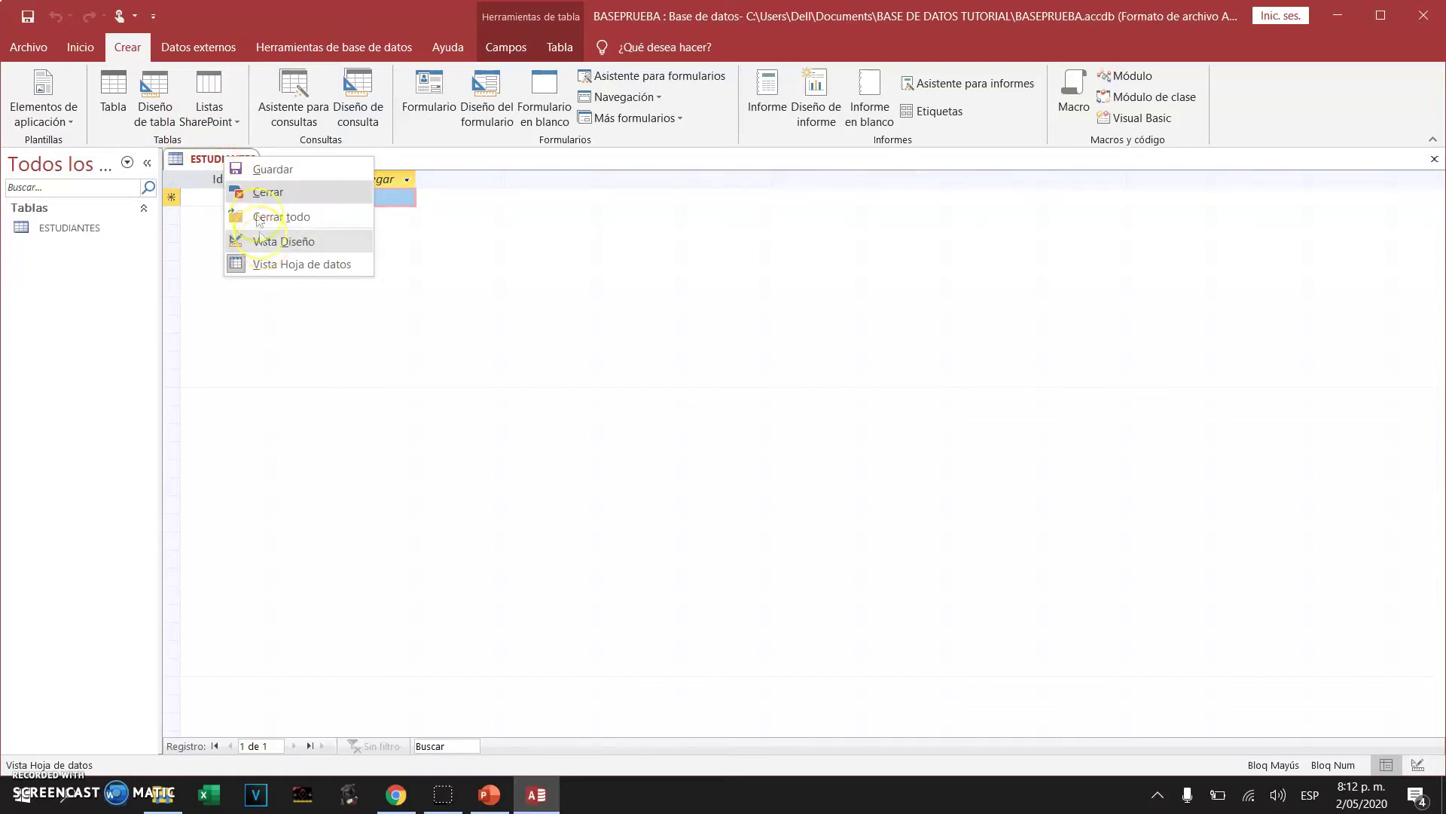
right_click(206, 163)
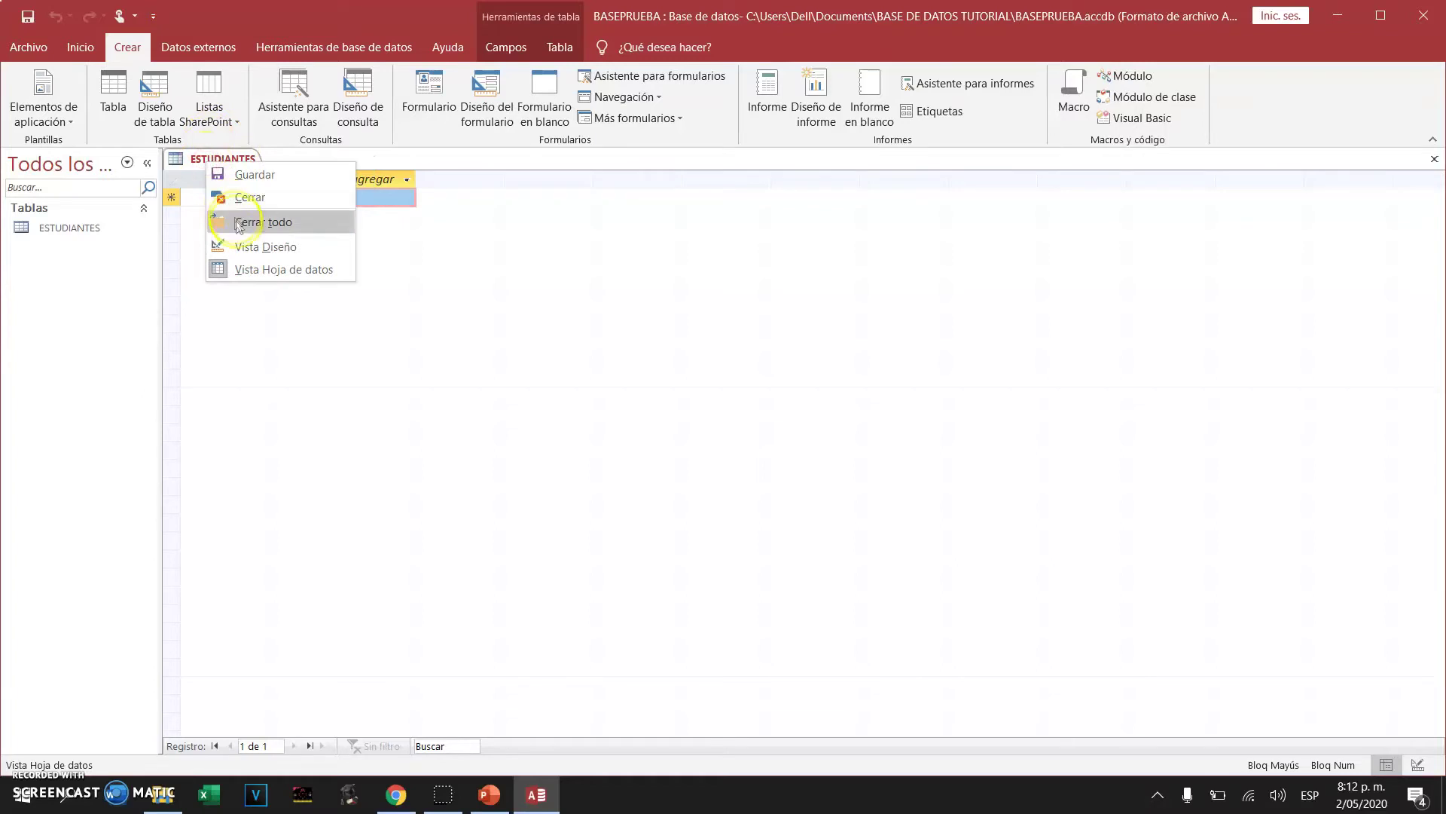
Switch ESTUDIANTES to Design view and rename the Id field to DOCUMENTO
left_click(245, 244)
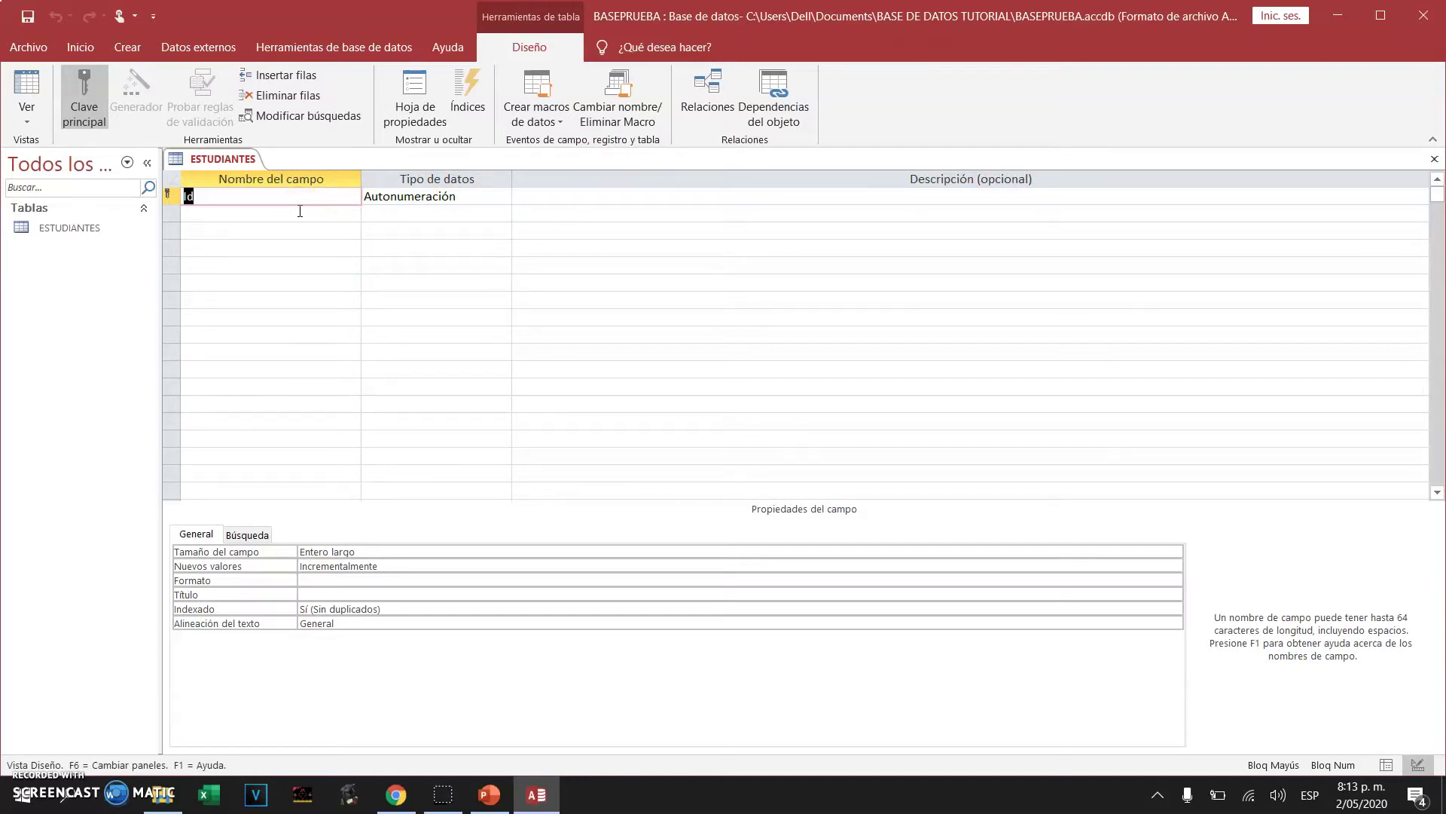
left_click(427, 192)
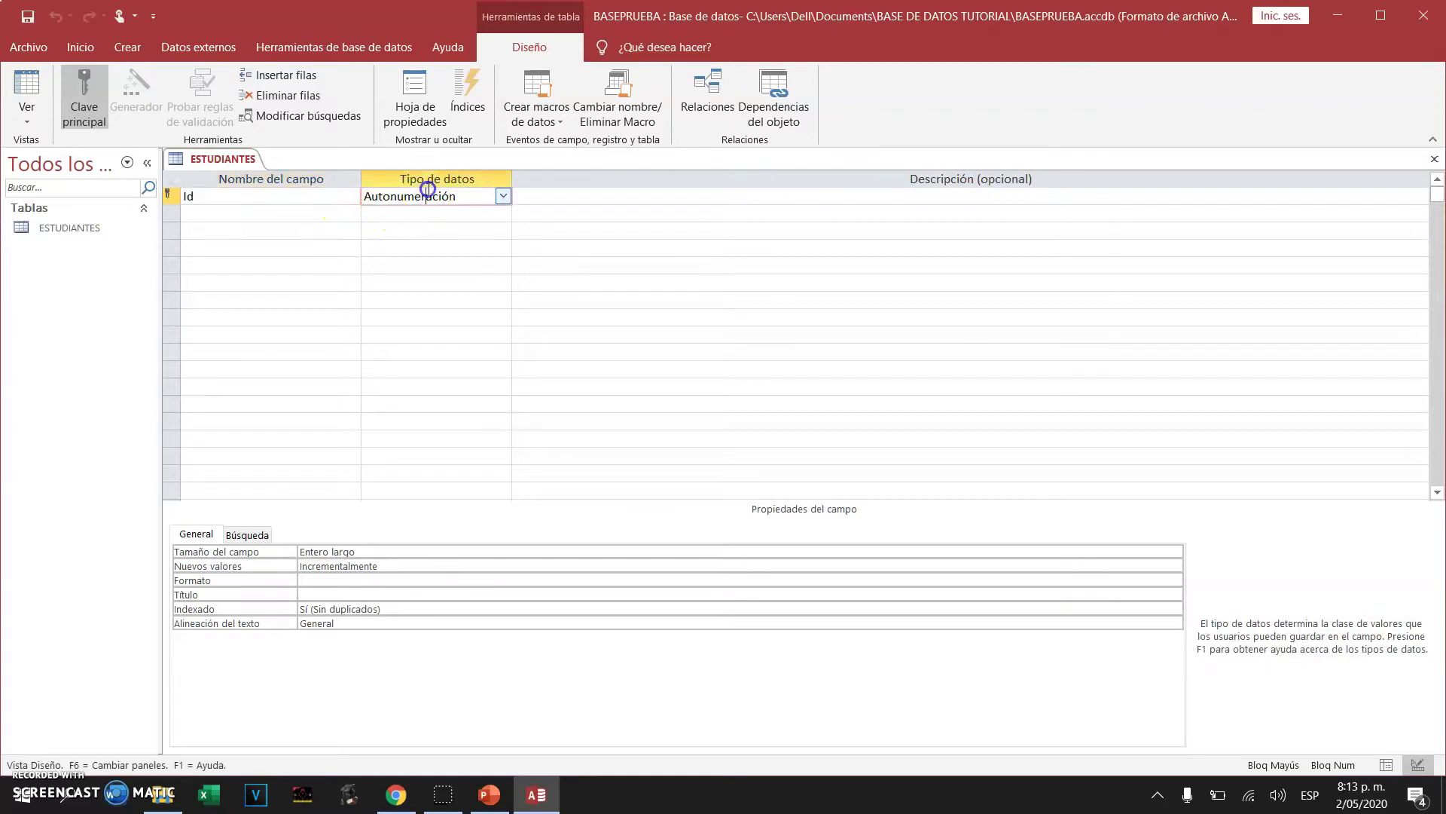
left_click(503, 196)
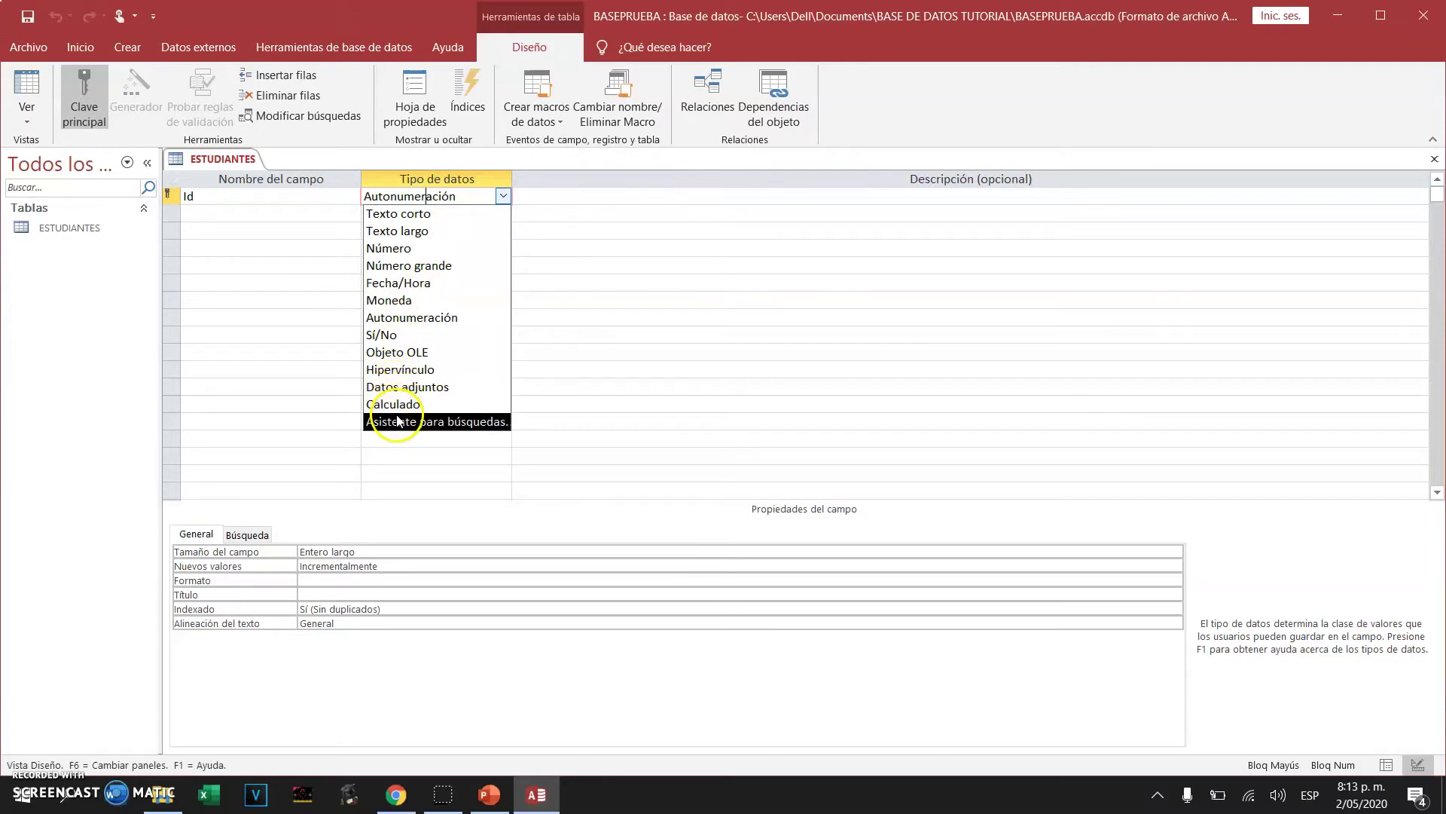
left_click(314, 202)
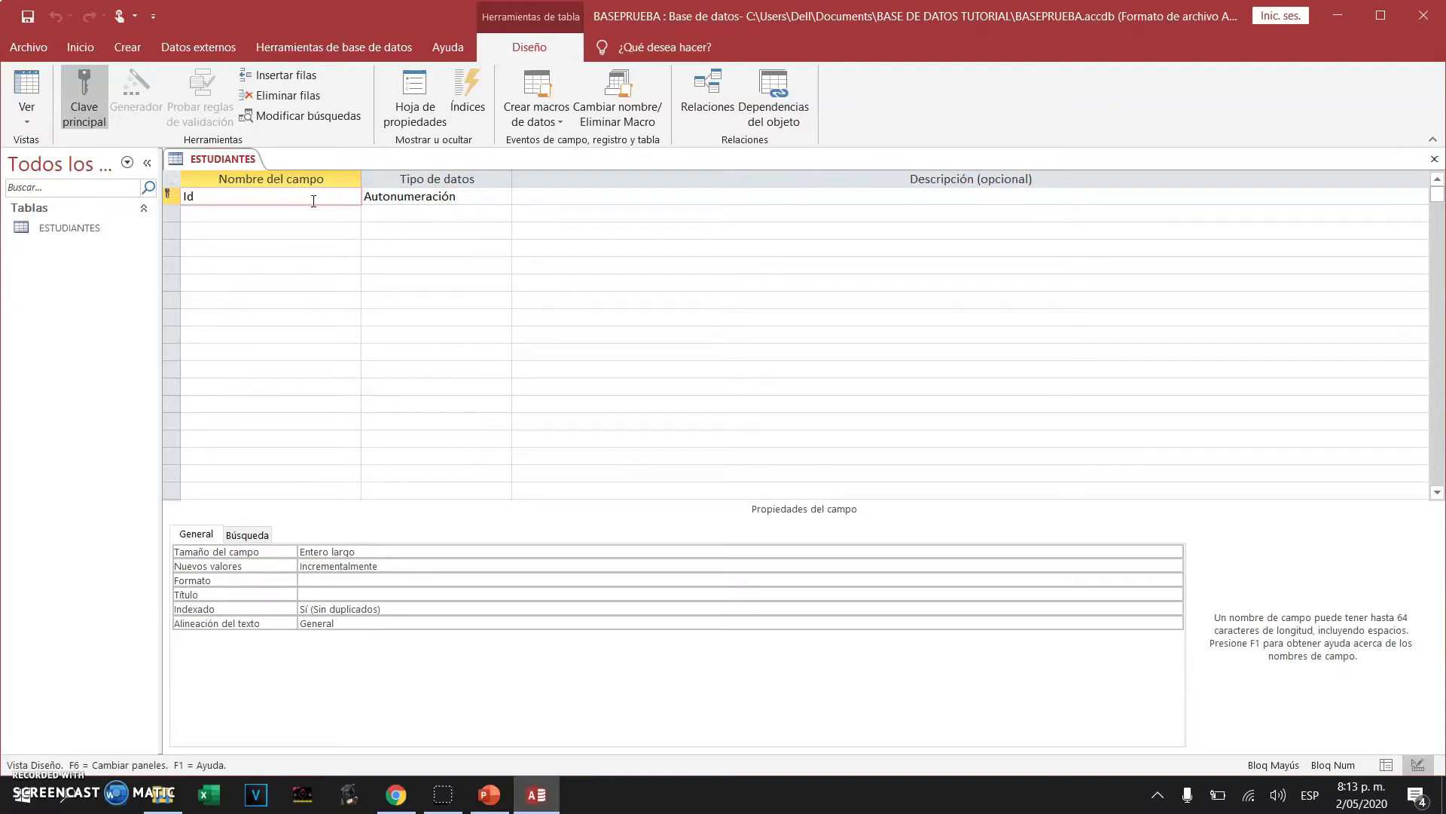
left_click(185, 195)
type("DOCUMENTO")
Make DOCUMENTO a Número field sized Entero and name the next field APELLIDO
left_click(485, 198)
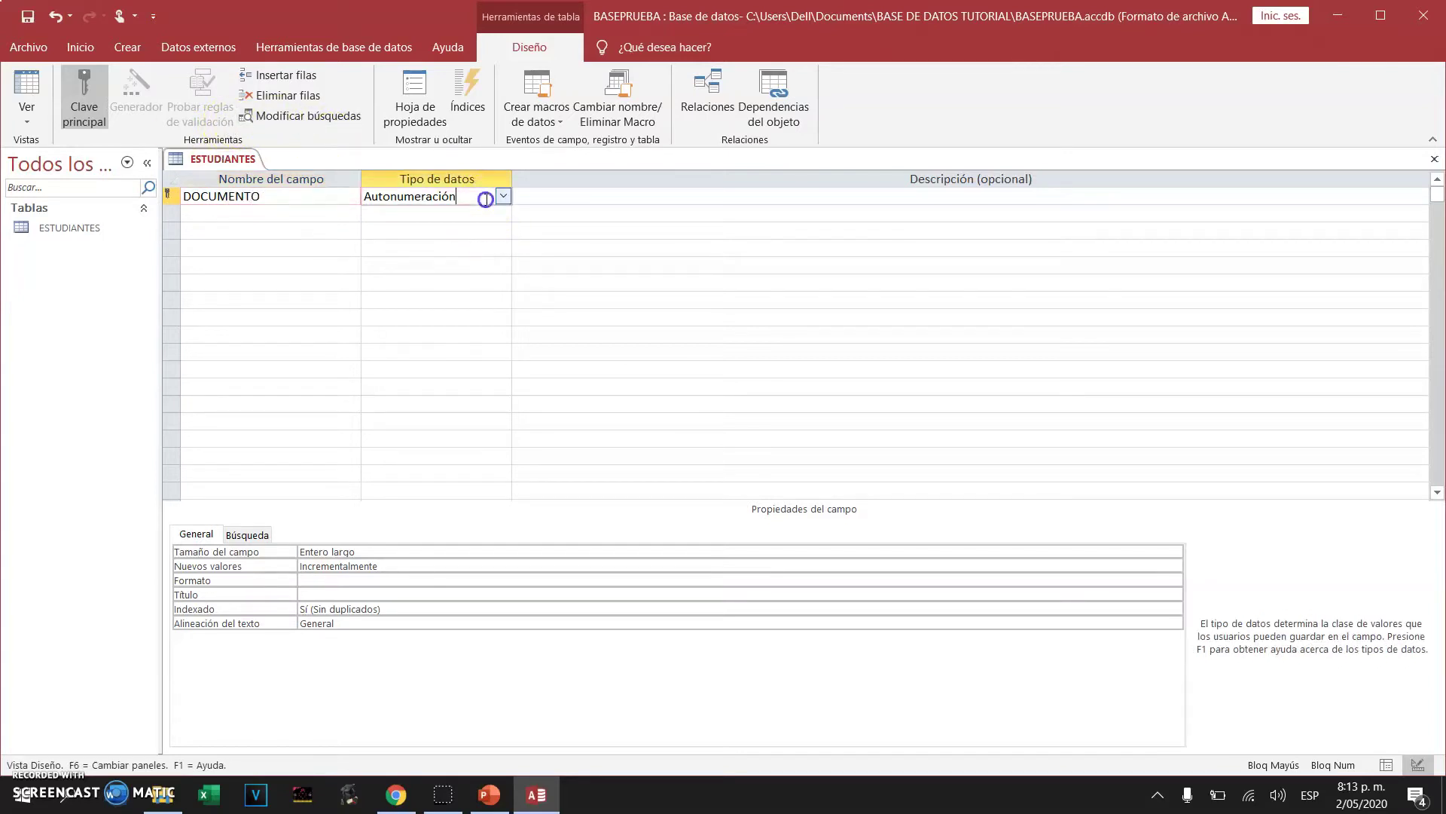
left_click(503, 196)
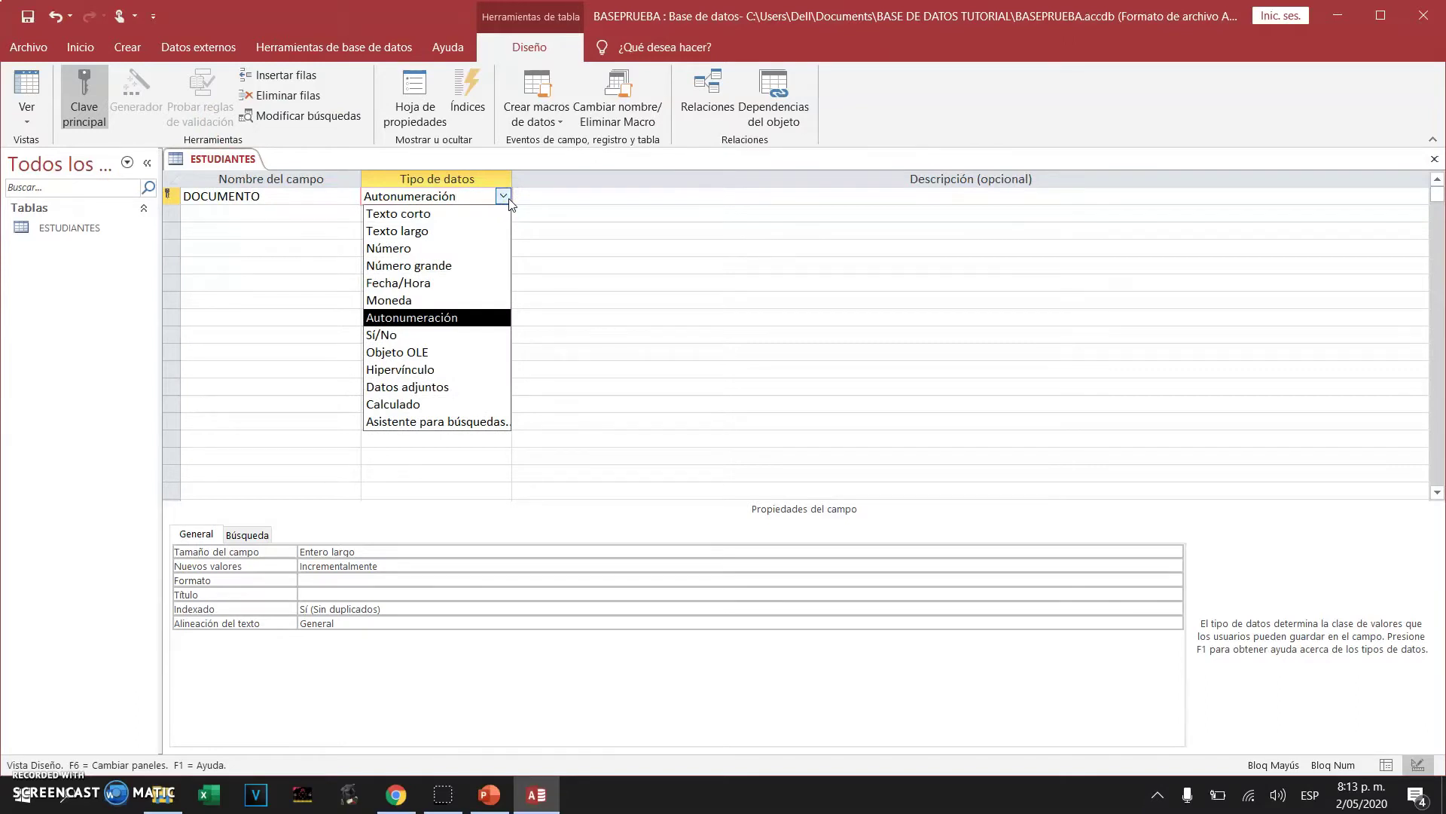
left_click(475, 248)
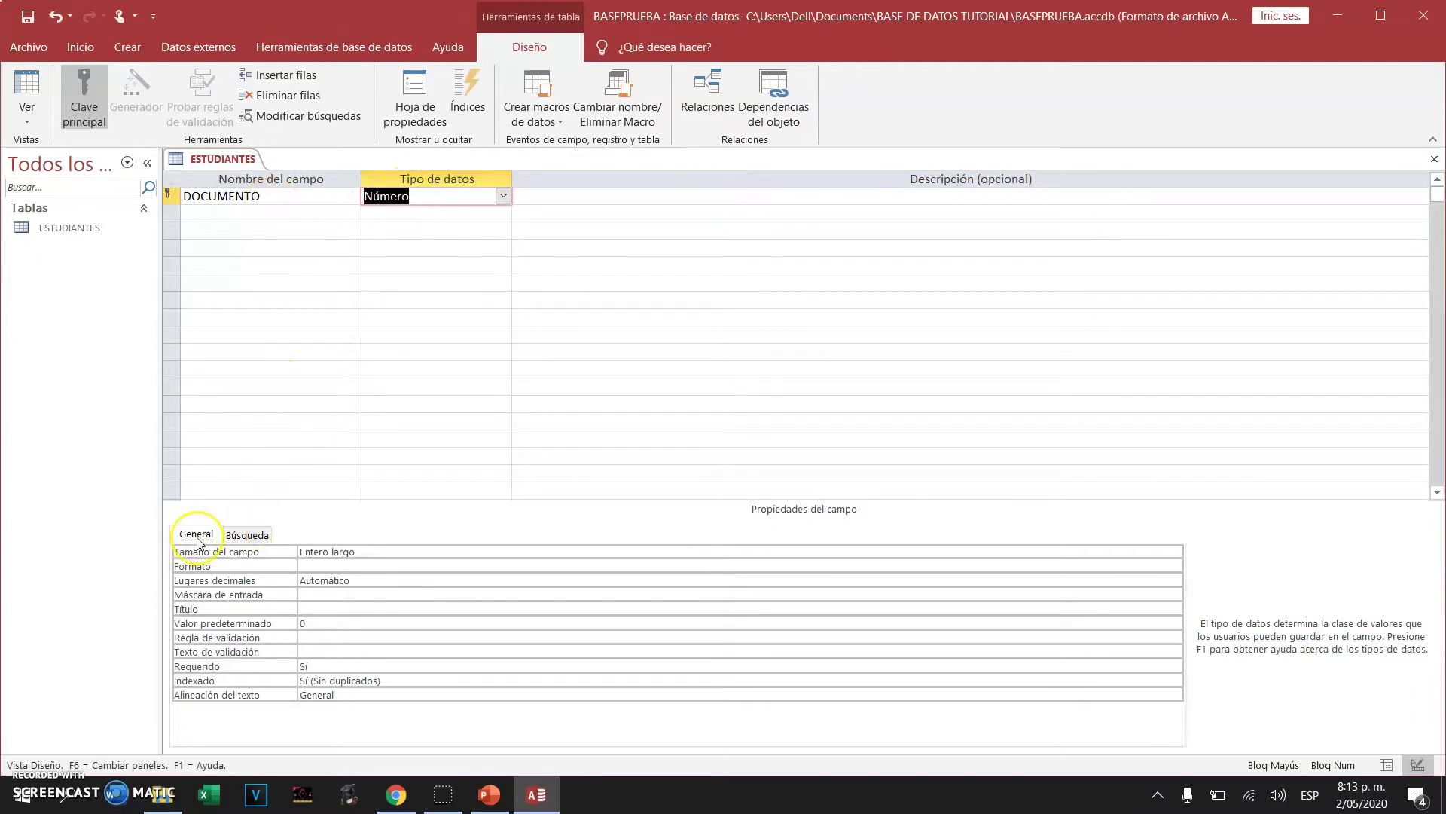
left_click(356, 550)
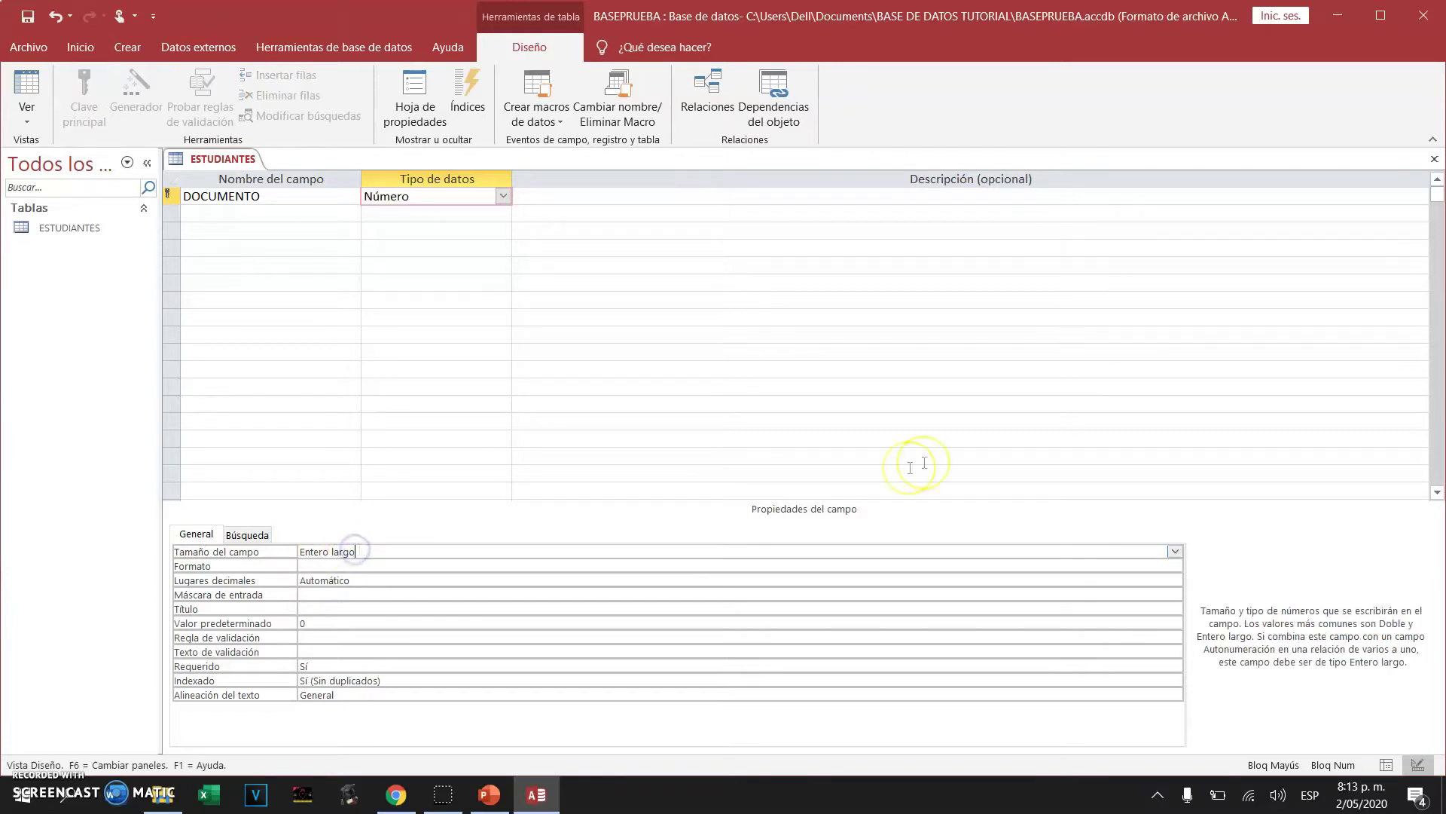
left_click(1175, 551)
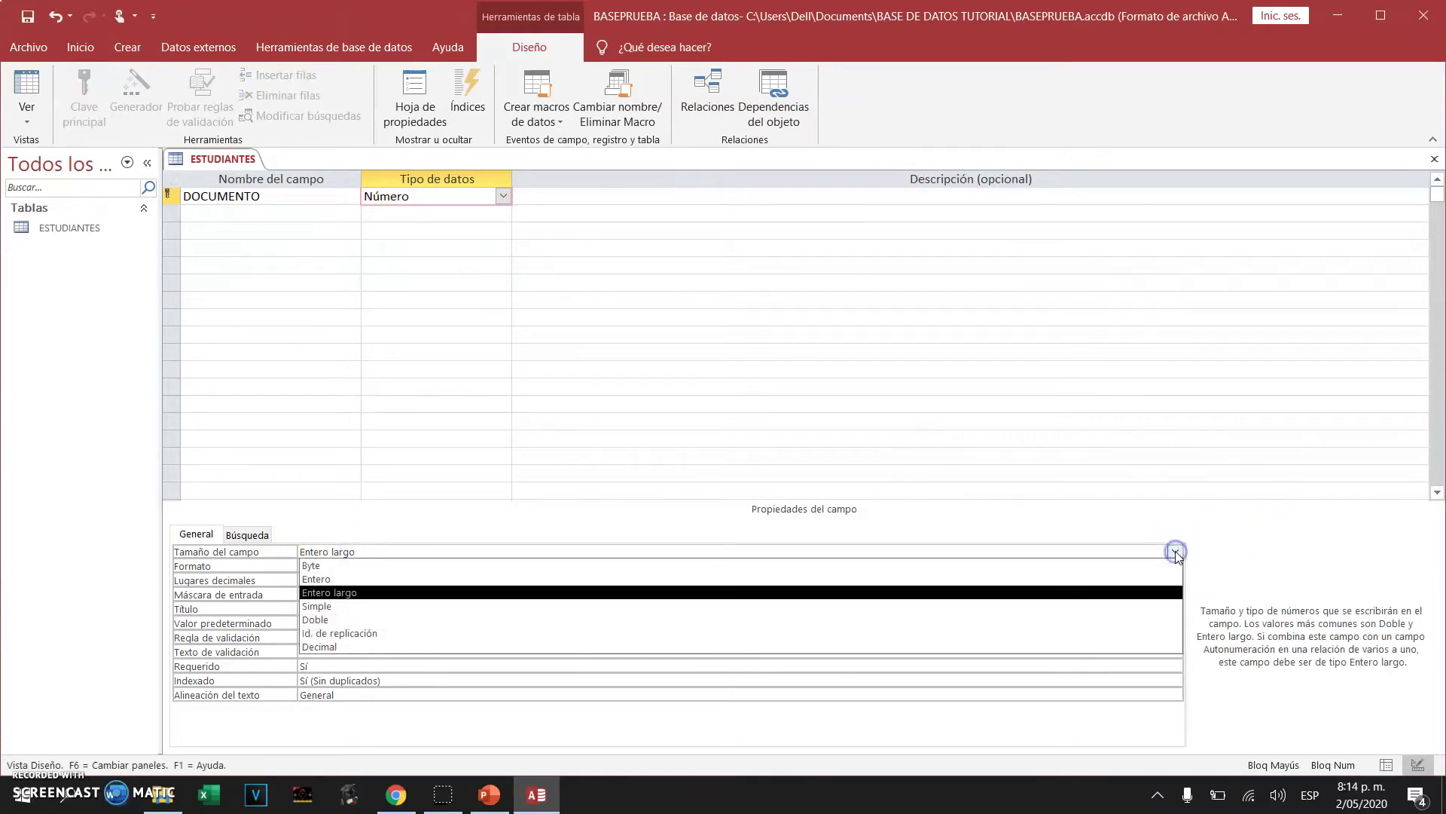
left_click(387, 585)
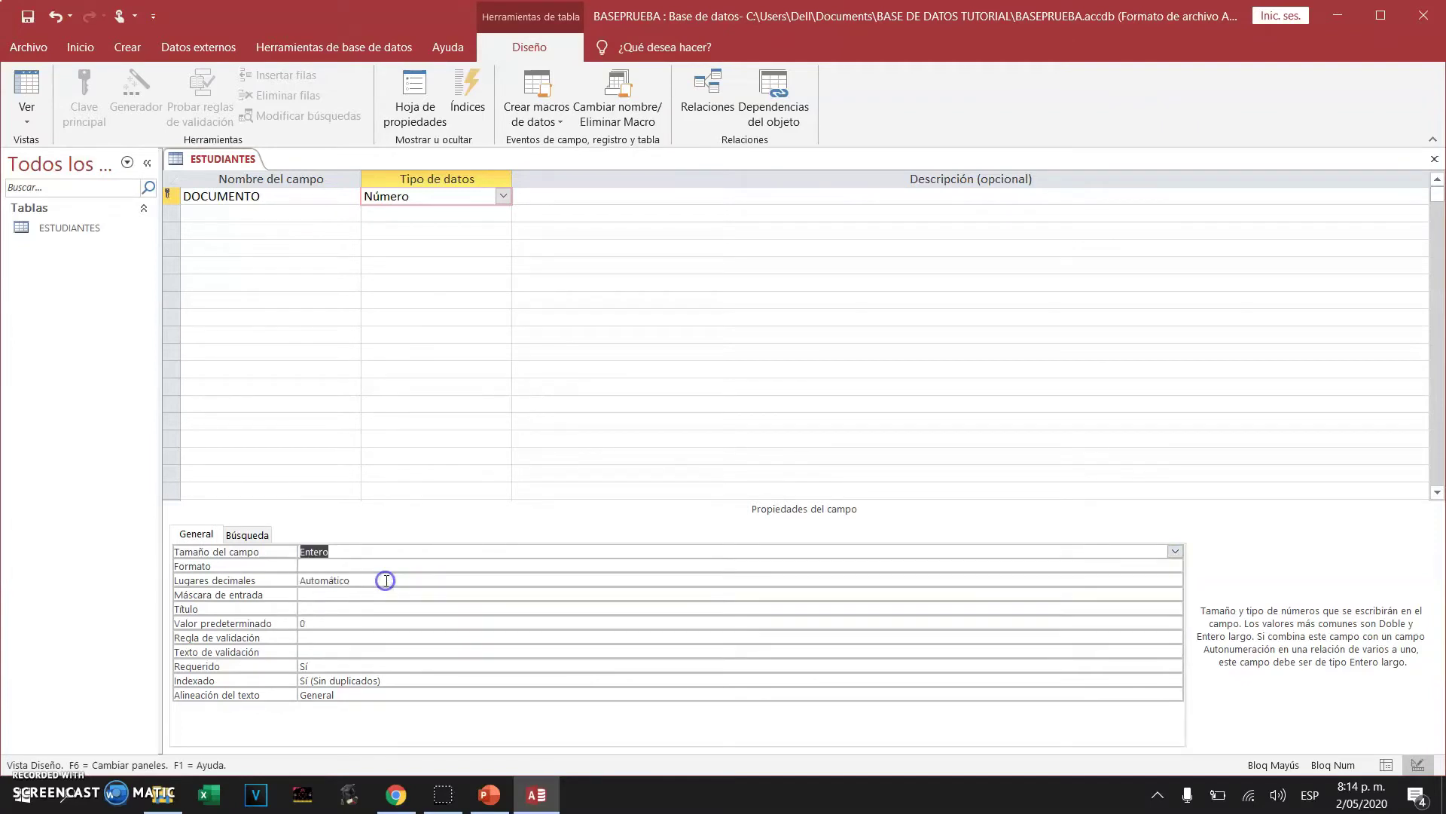
left_click(269, 218)
type("APELLIDO")
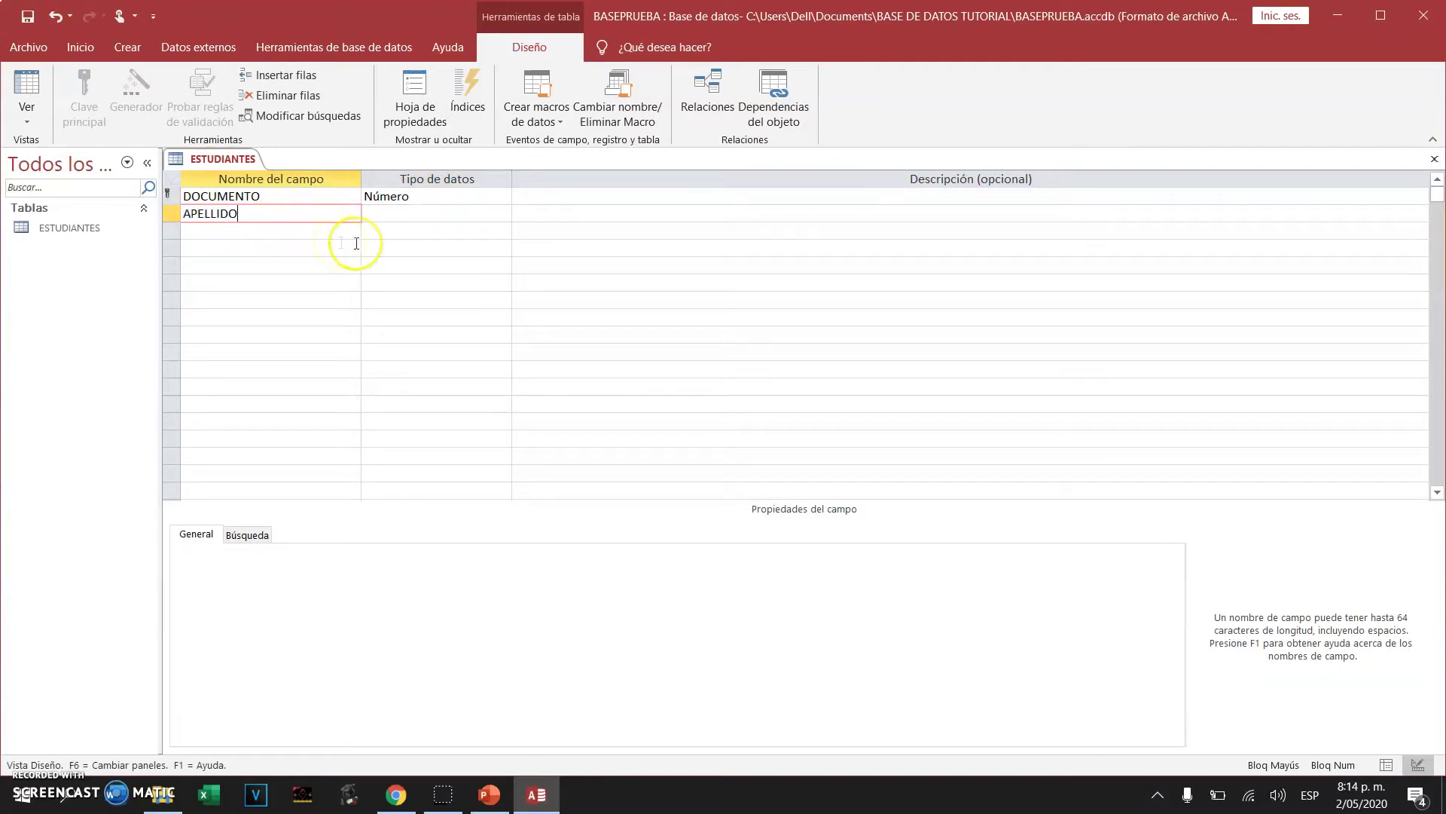
Keep APELLIDO as Texto corto and shrink its field size from 255
left_click(422, 216)
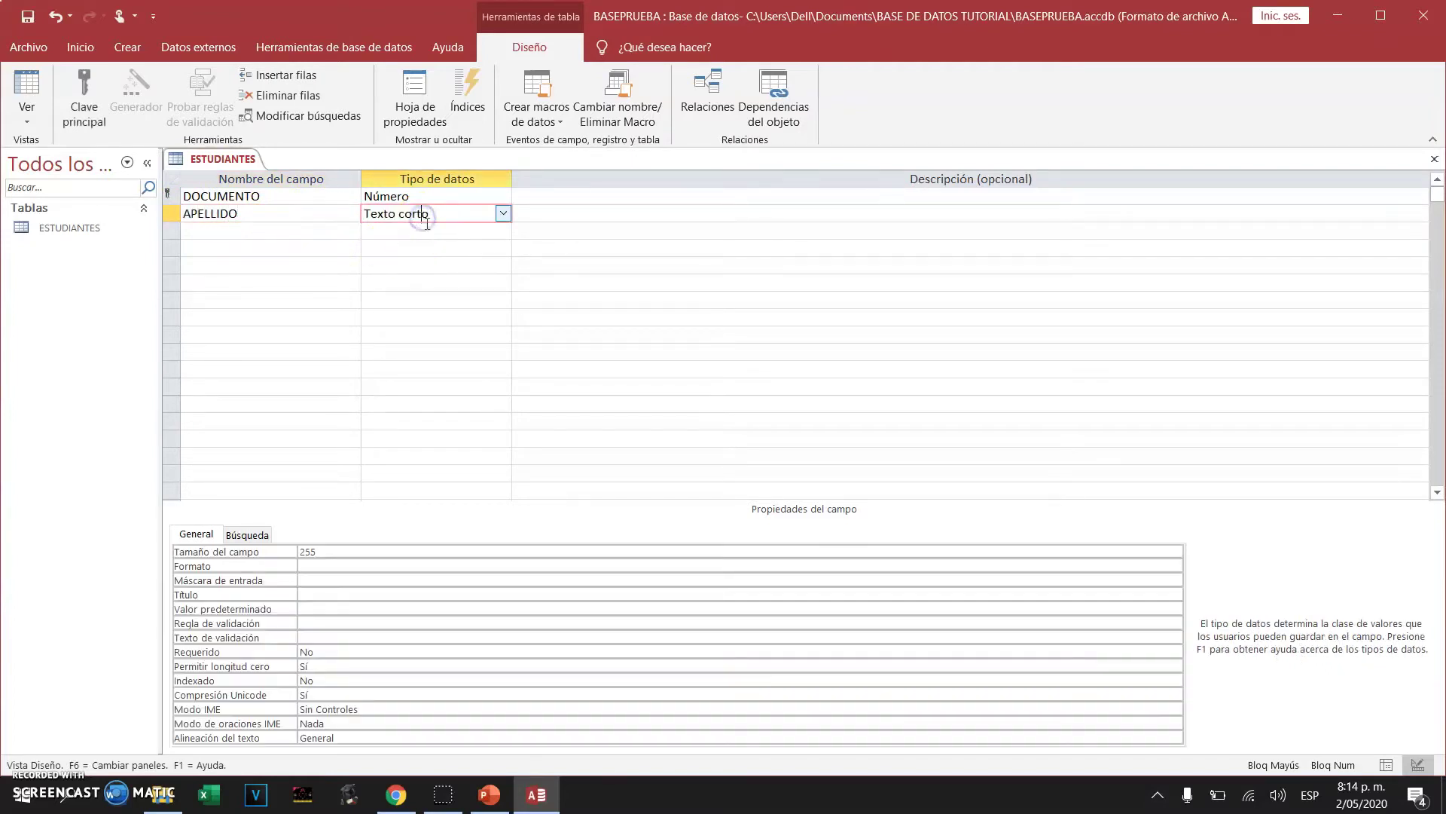
left_click(503, 219)
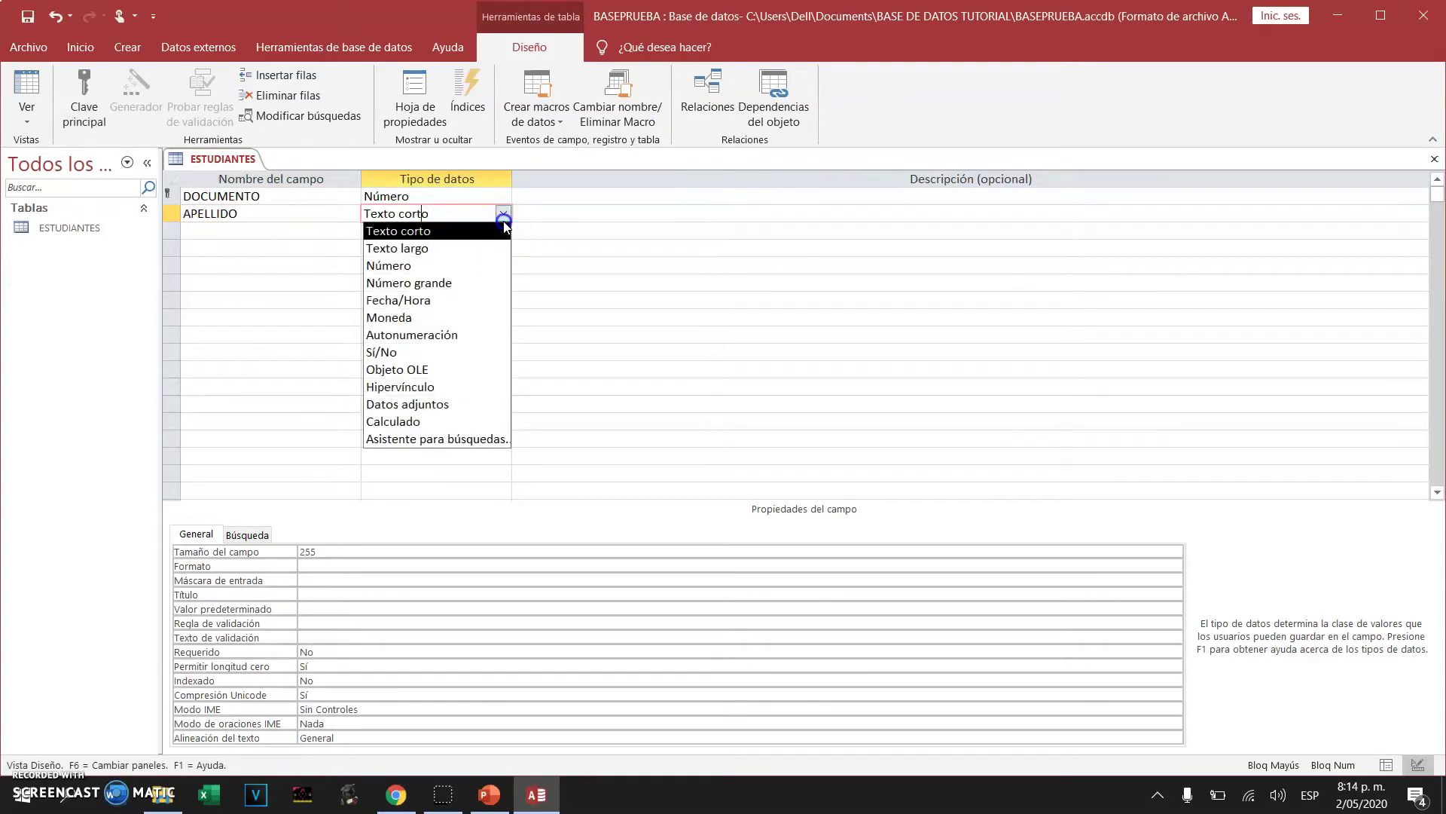
left_click(443, 230)
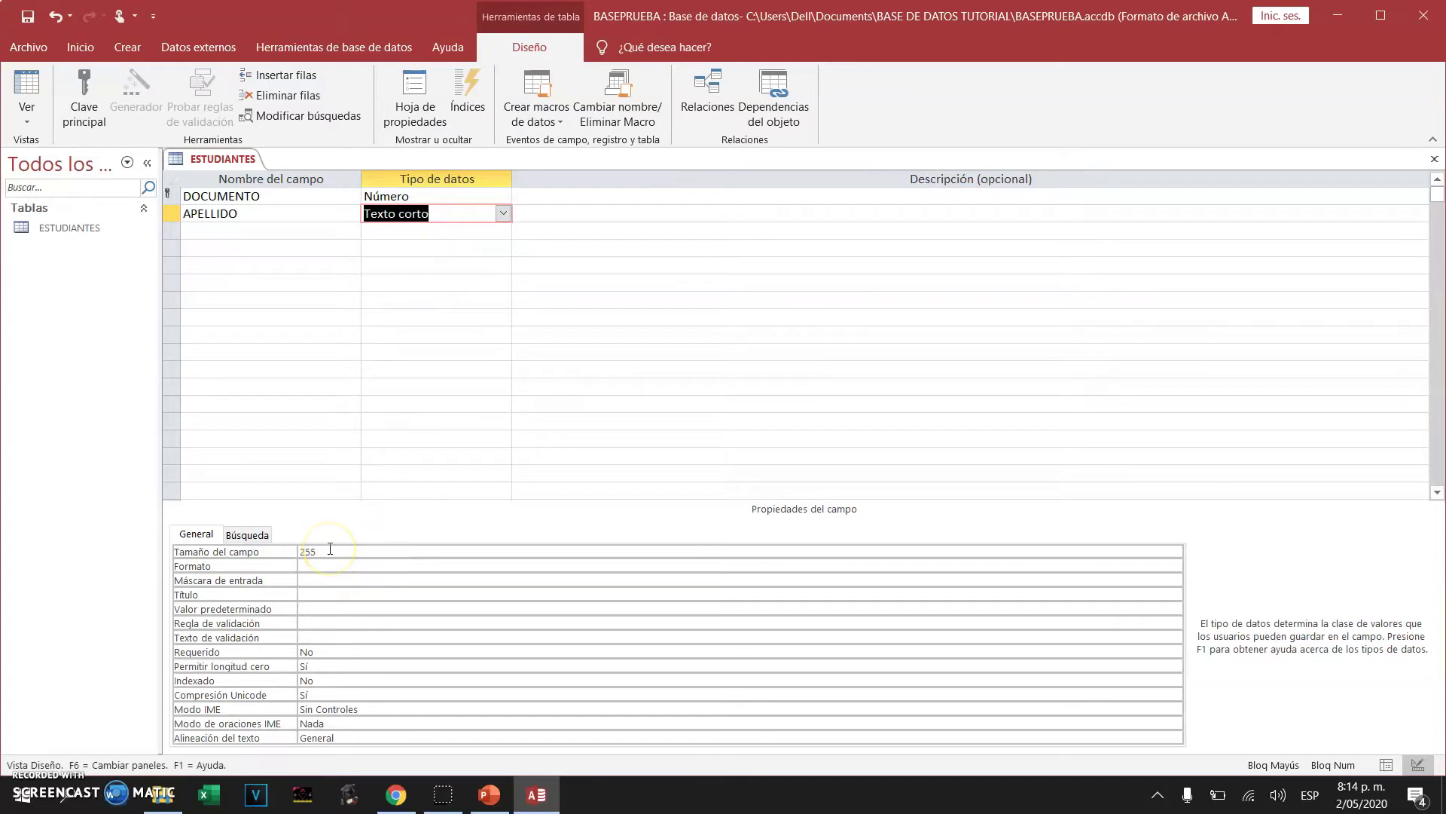
left_click(298, 548)
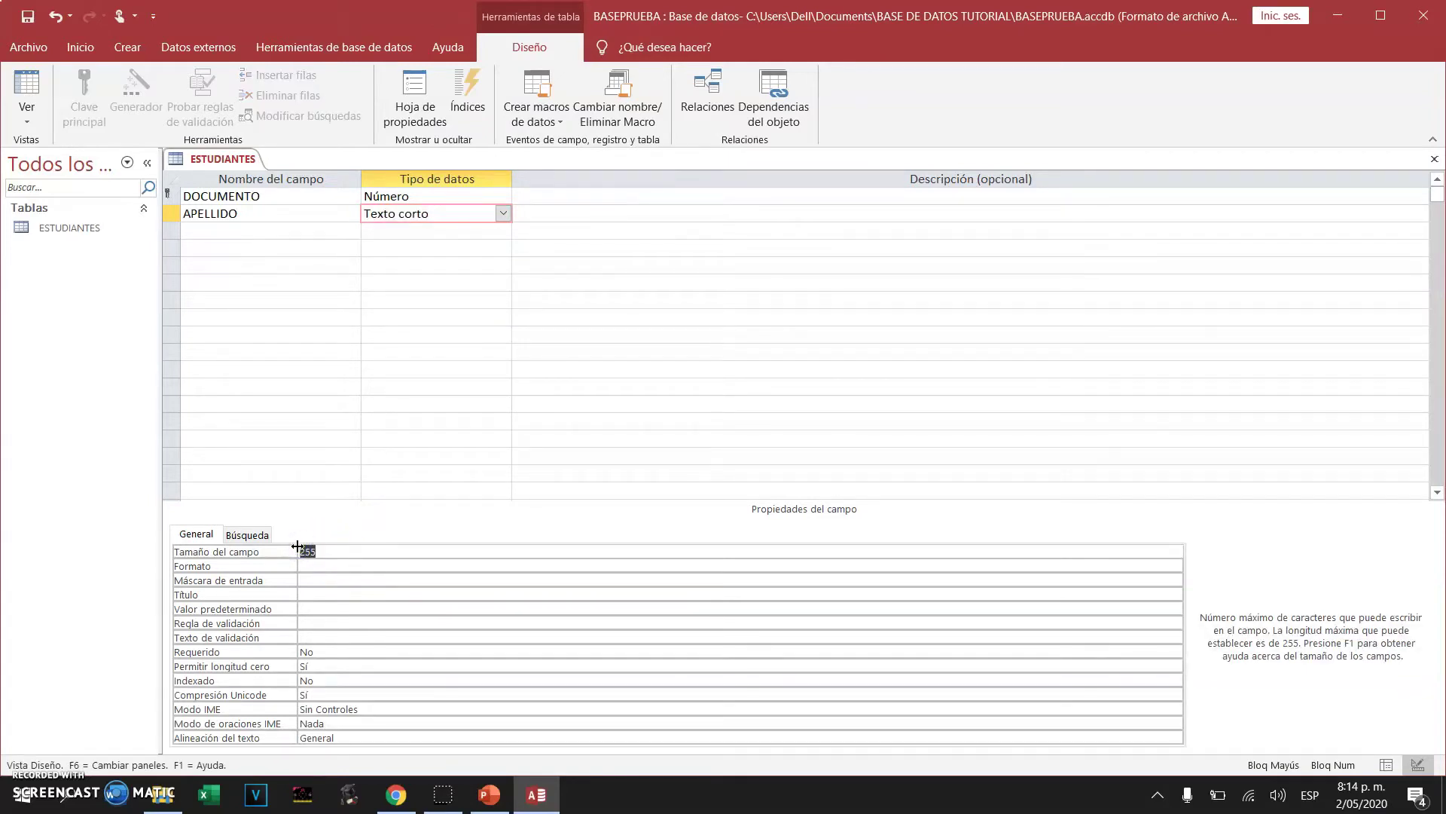
type("30")
Add NOMBRE as a Texto corto field and name the next field TELEFONO
left_click(269, 232)
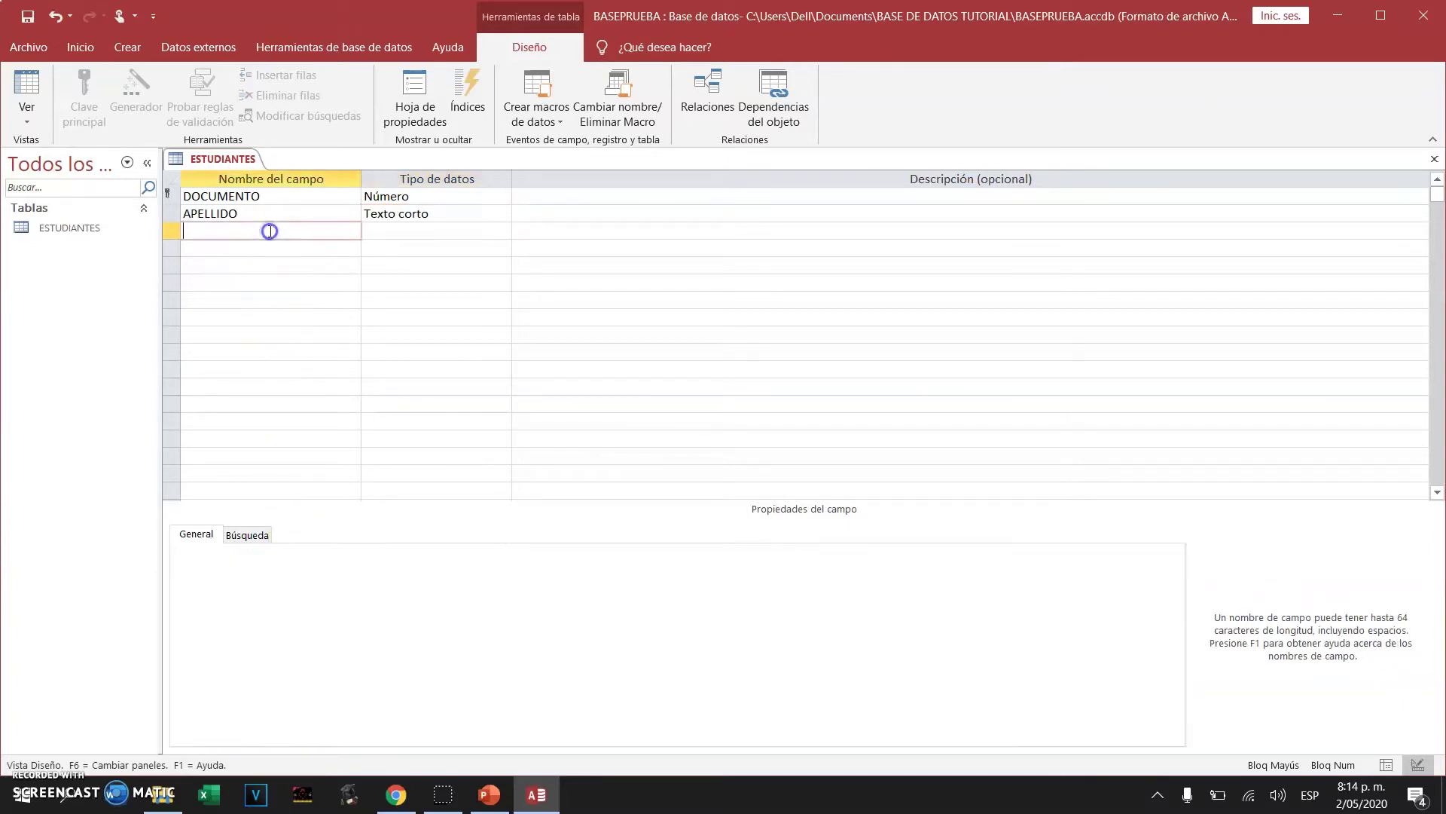
type("NOMBRE")
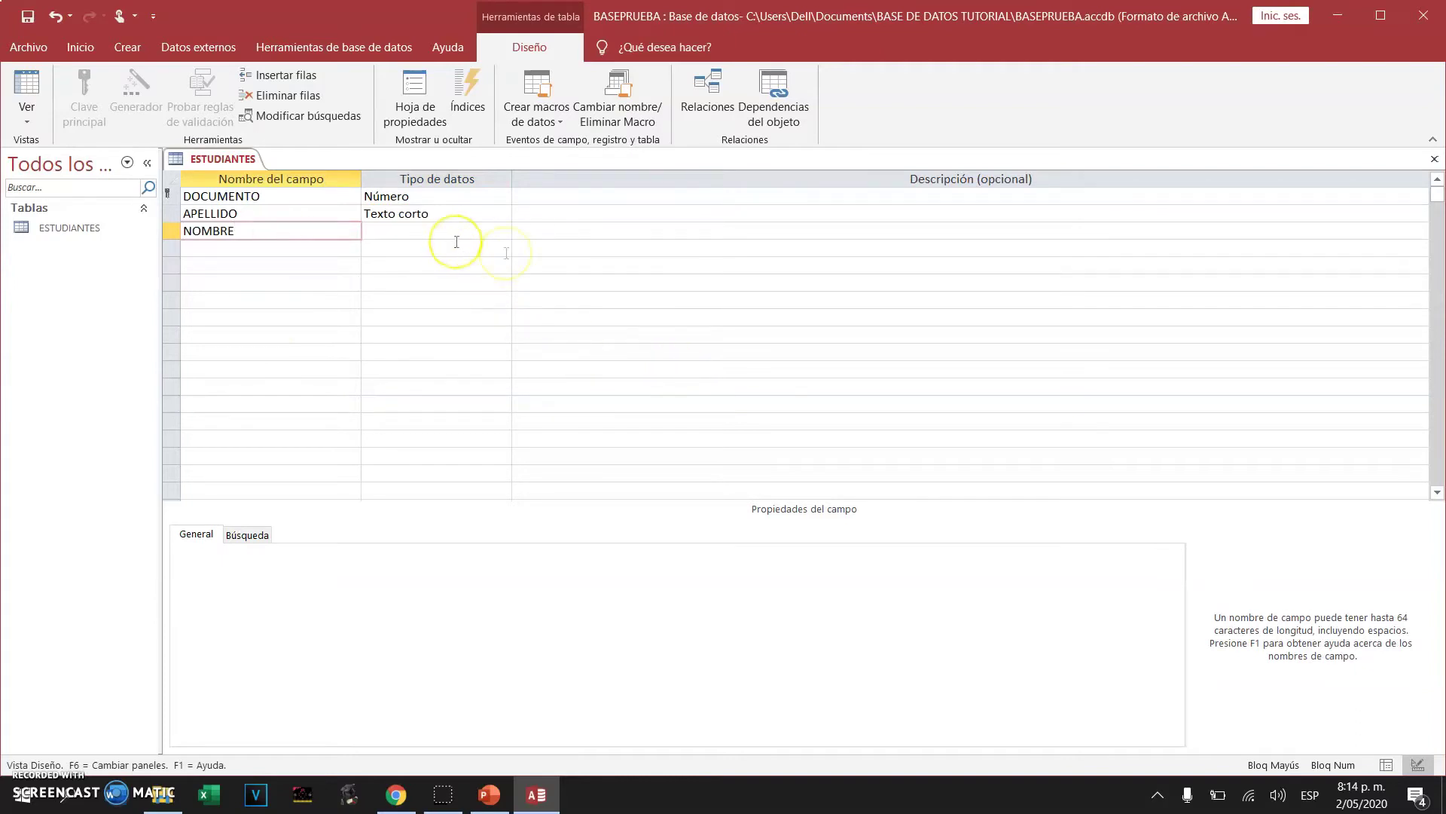
left_click(500, 230)
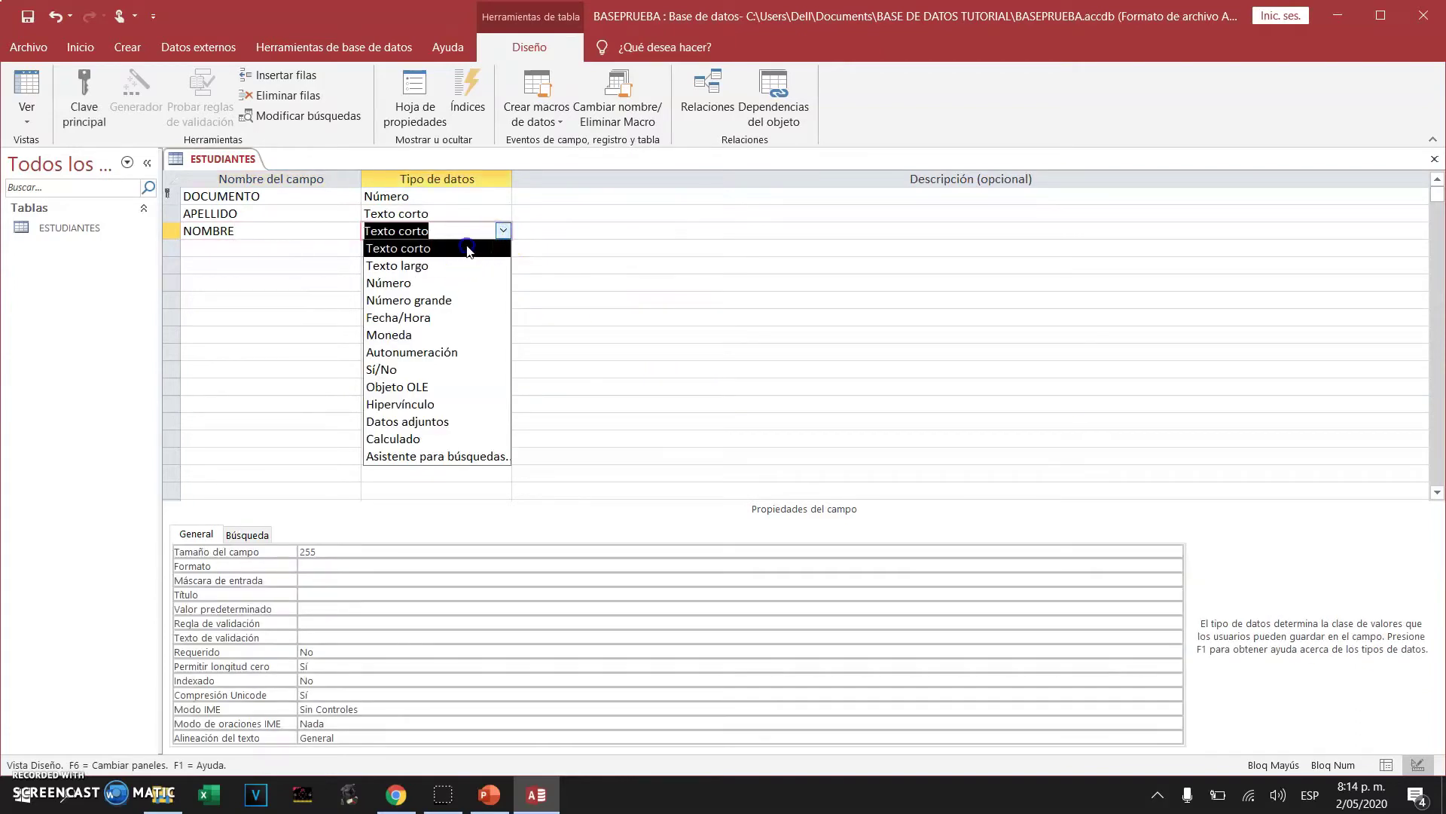
left_click(467, 249)
left_click(292, 556)
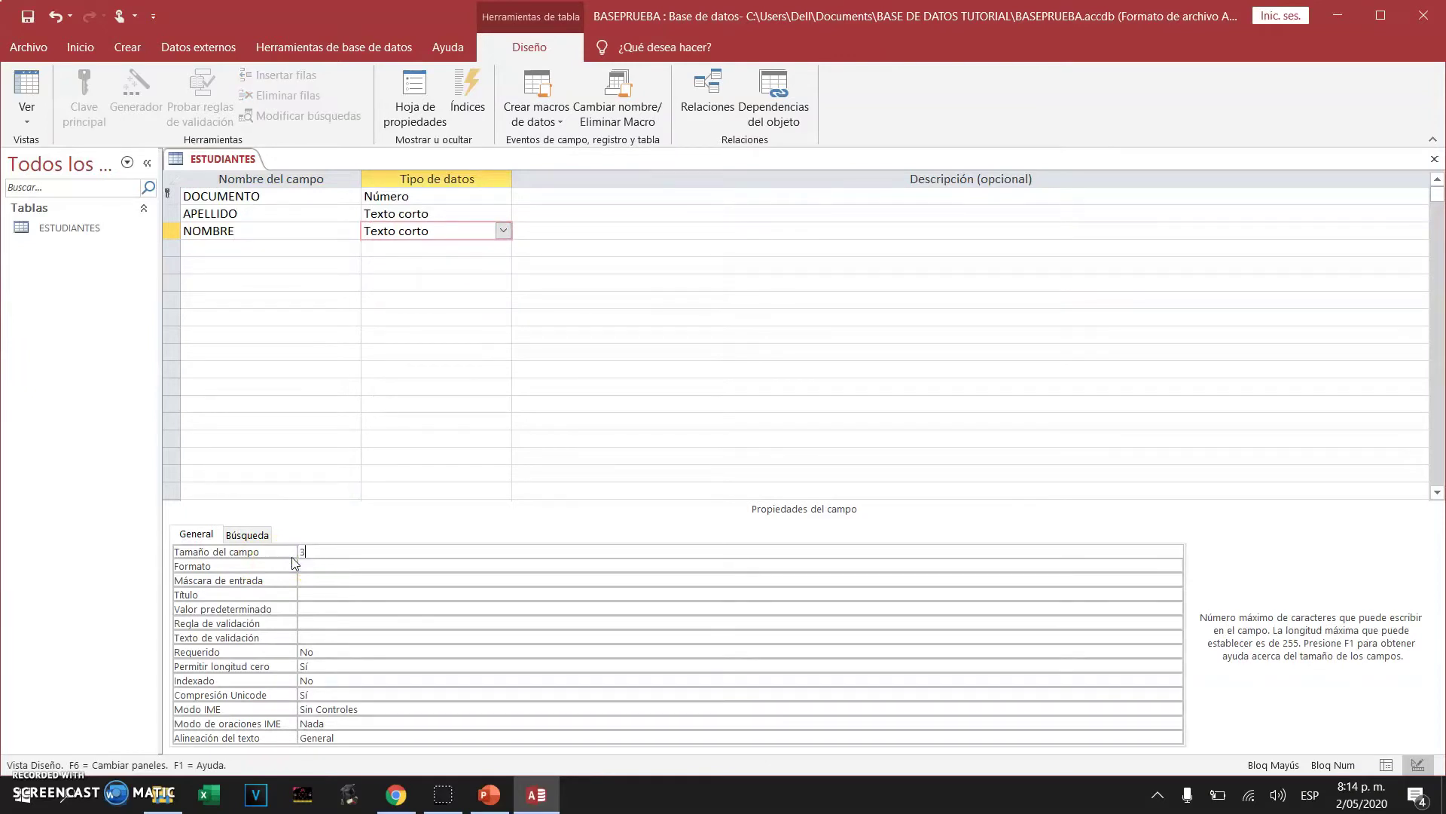
left_click(202, 248)
type("TELEFONO")
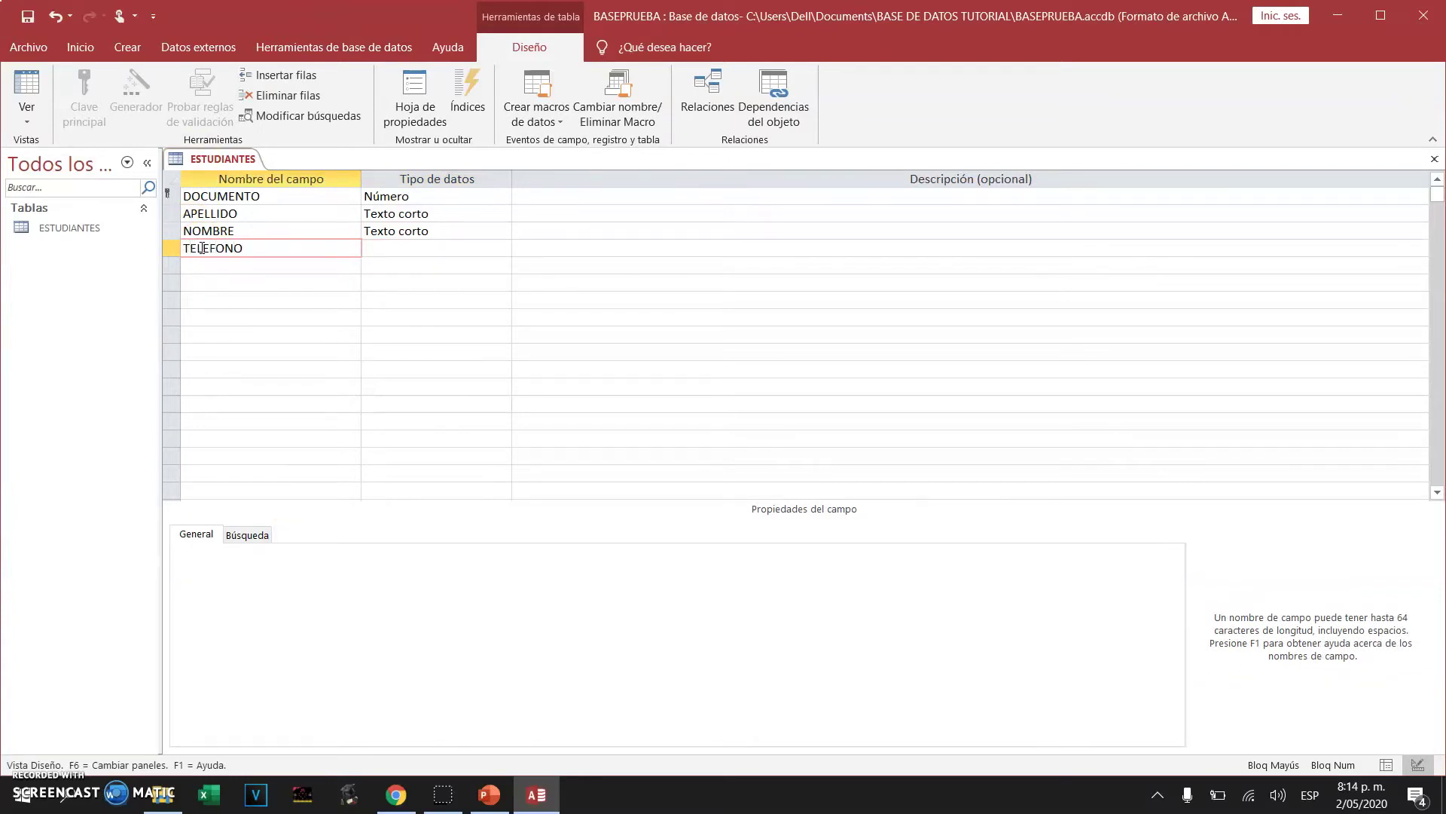
Keep TELEFONO as Texto corto and reduce its field size from 255 to 10
left_click(375, 251)
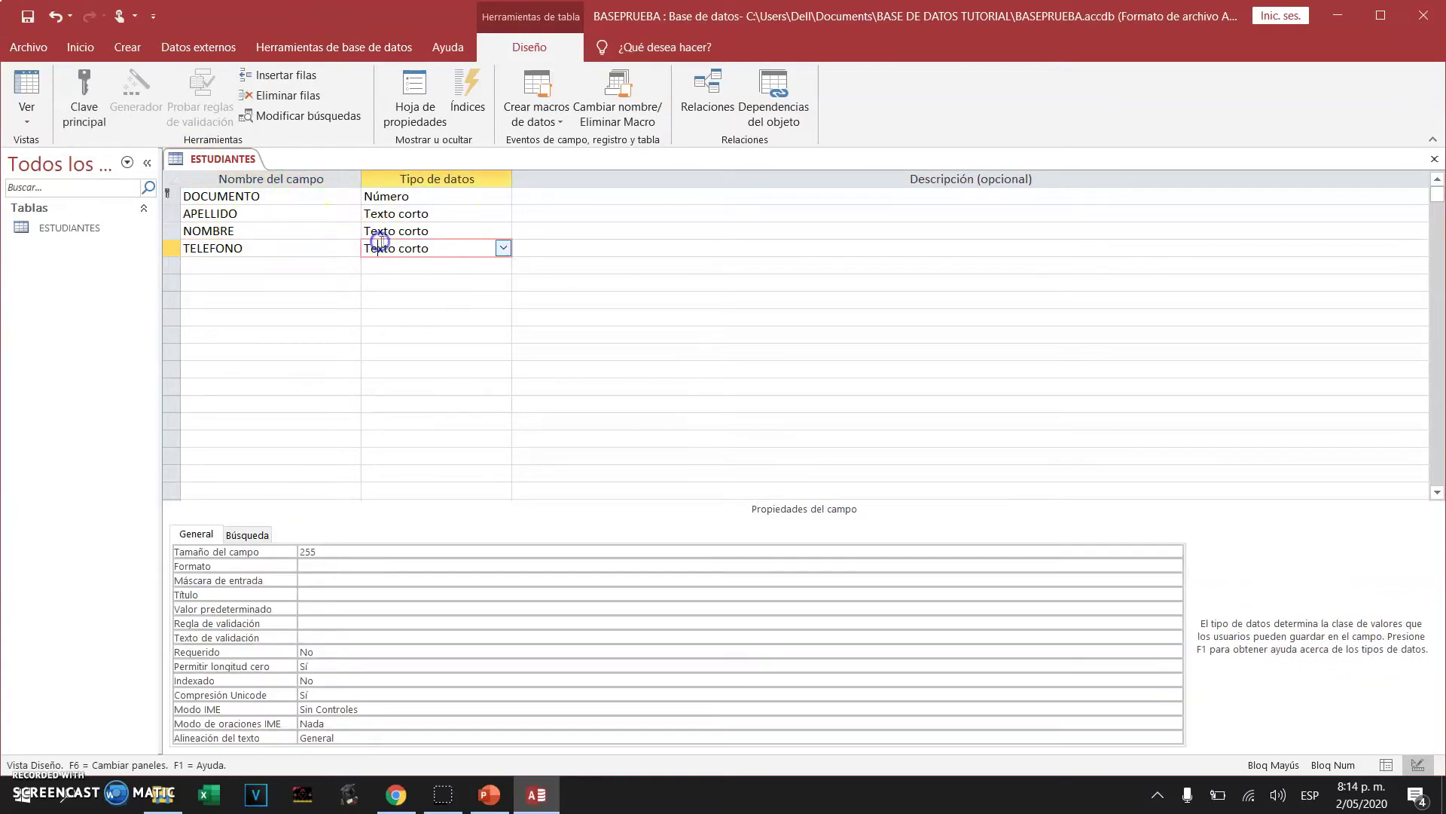
left_click(503, 248)
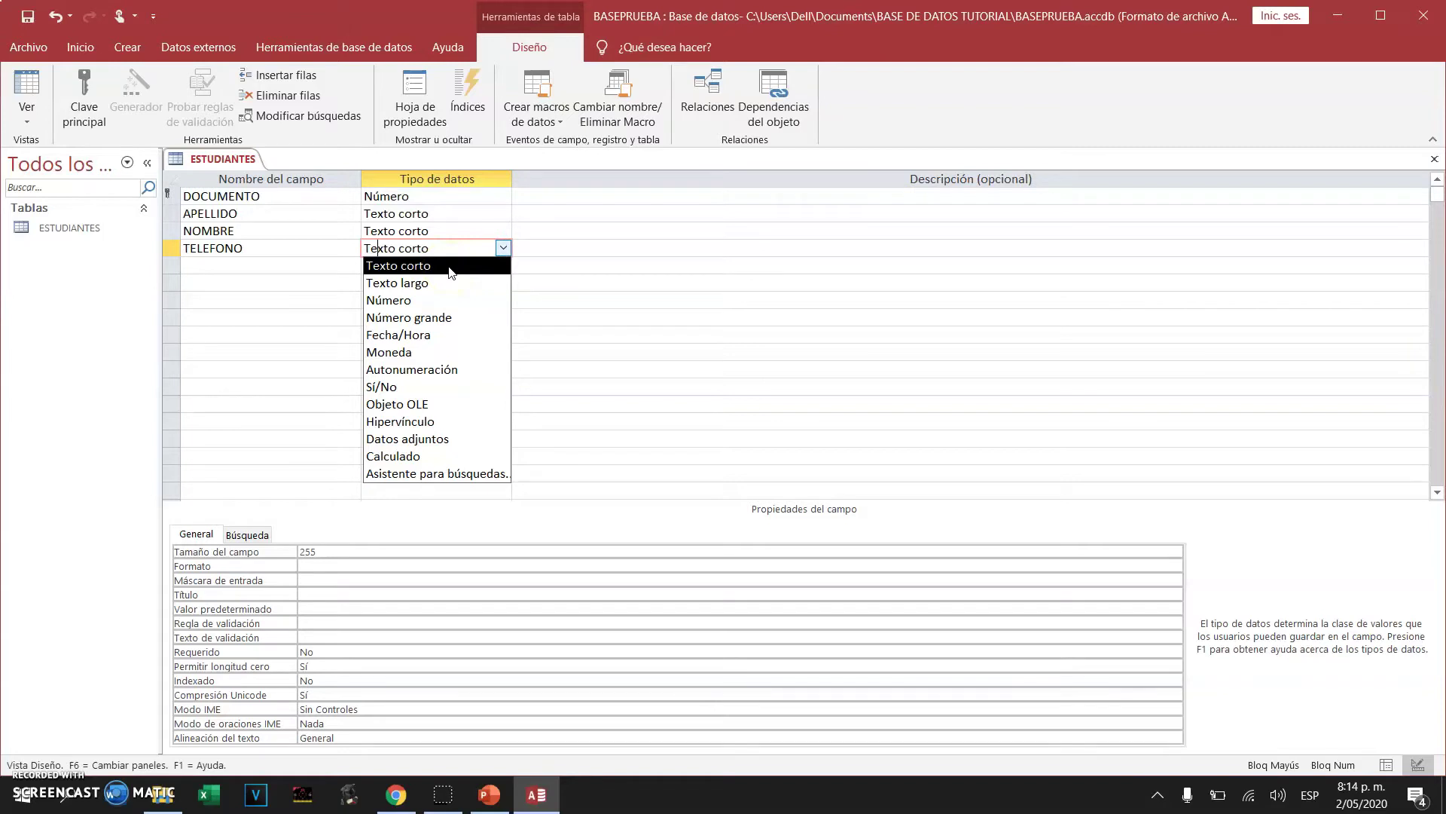
left_click(451, 268)
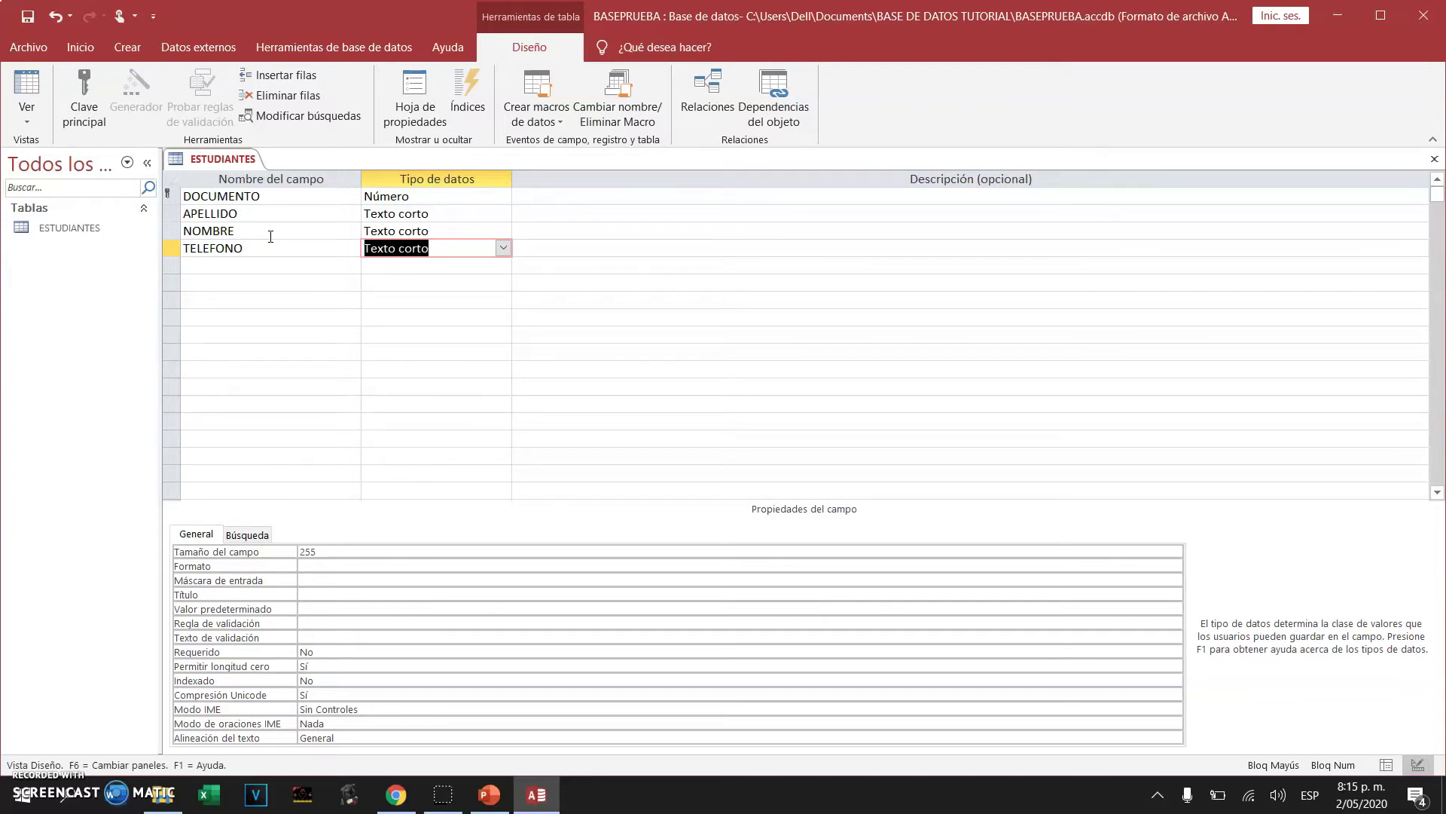
left_click_drag(320, 552, 285, 551)
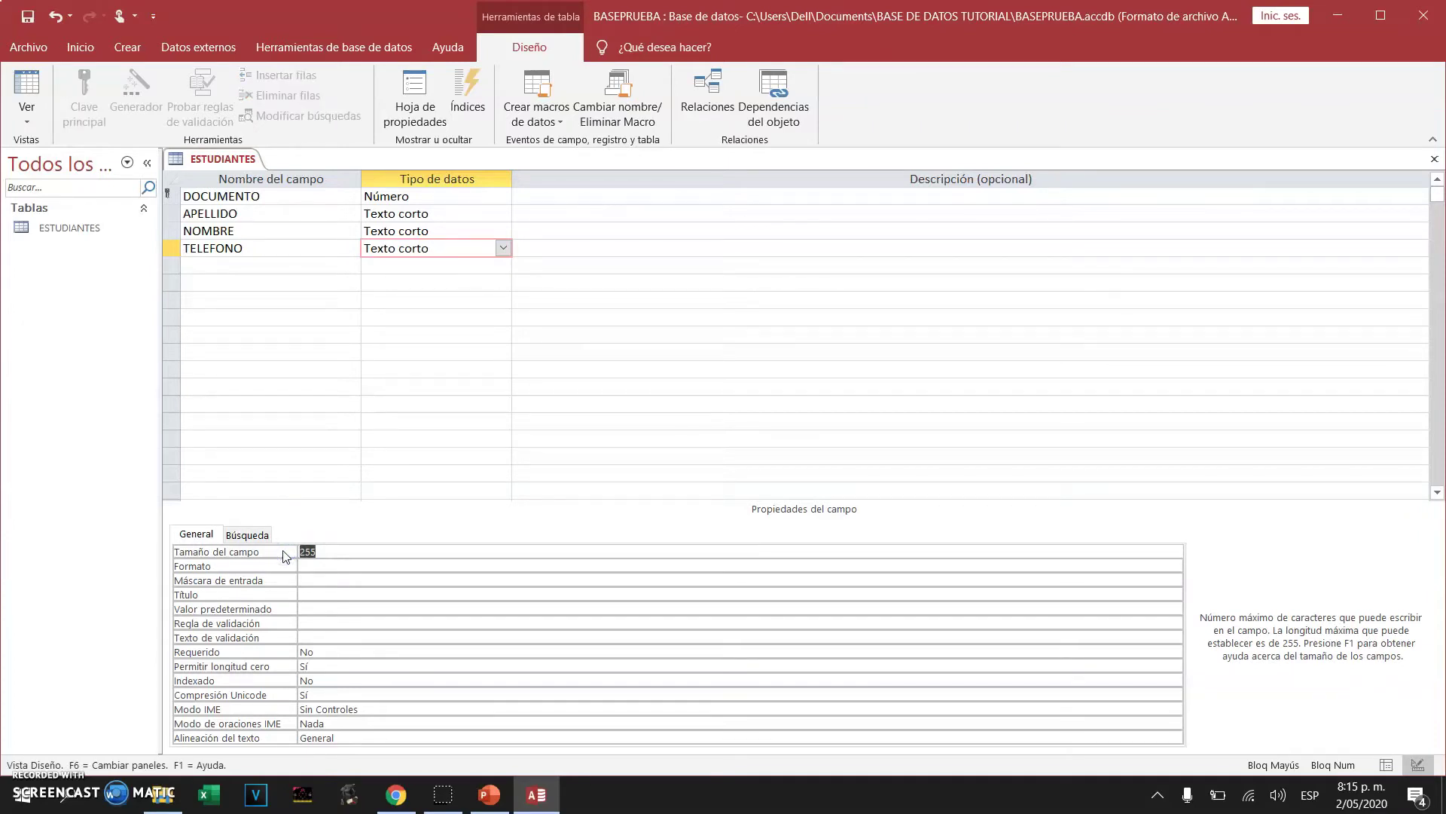
type("10")
left_click(251, 261)
Add a FECHA DE NACIMIENTO field of type Fecha/Hora with the Fecha corta format
type("FECHA")
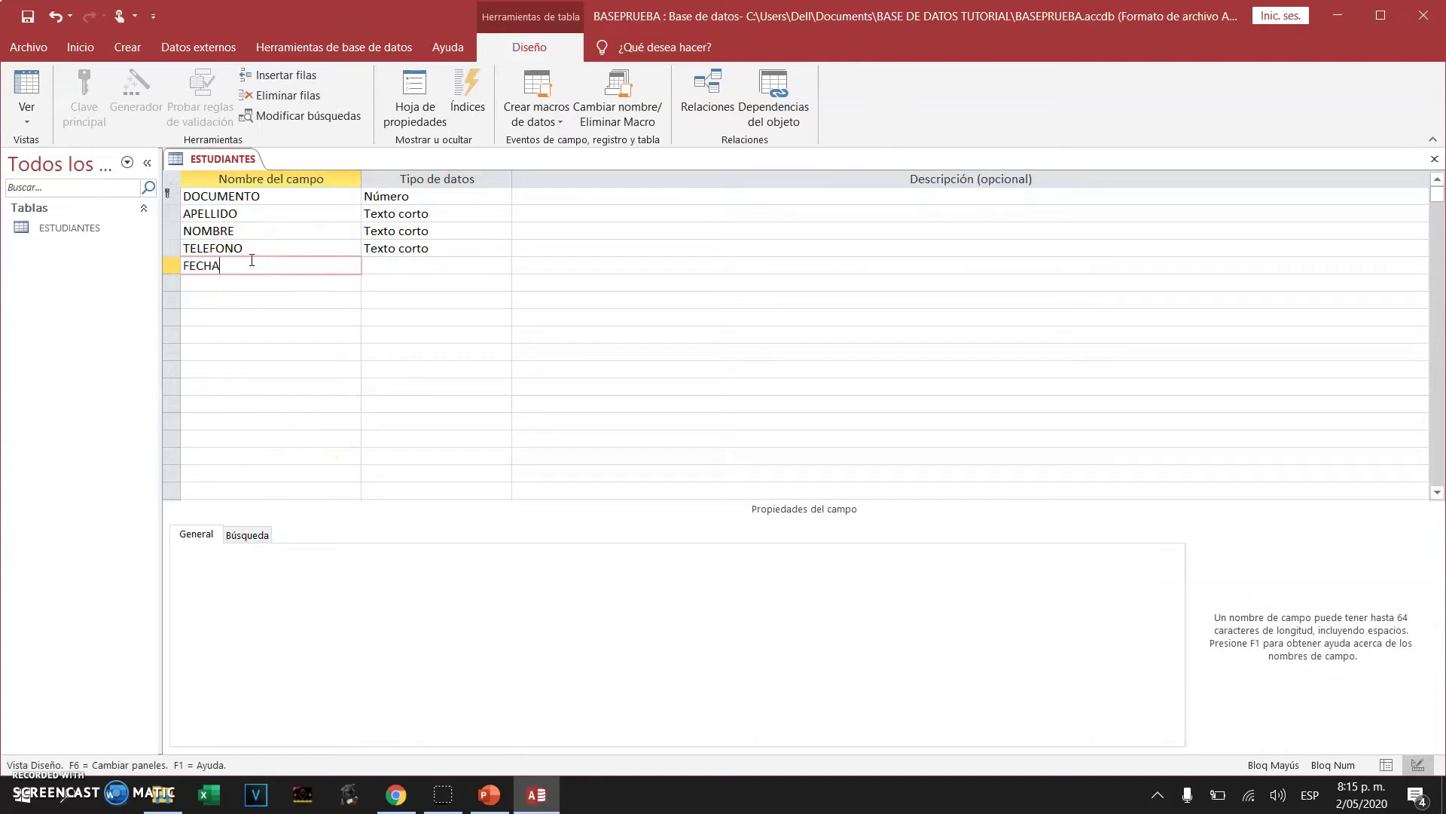
type(" DE NACIMIENT")
key("BackSpace")
key("BackSpace")
key("BackSpace")
type("ENTO")
left_click(436, 261)
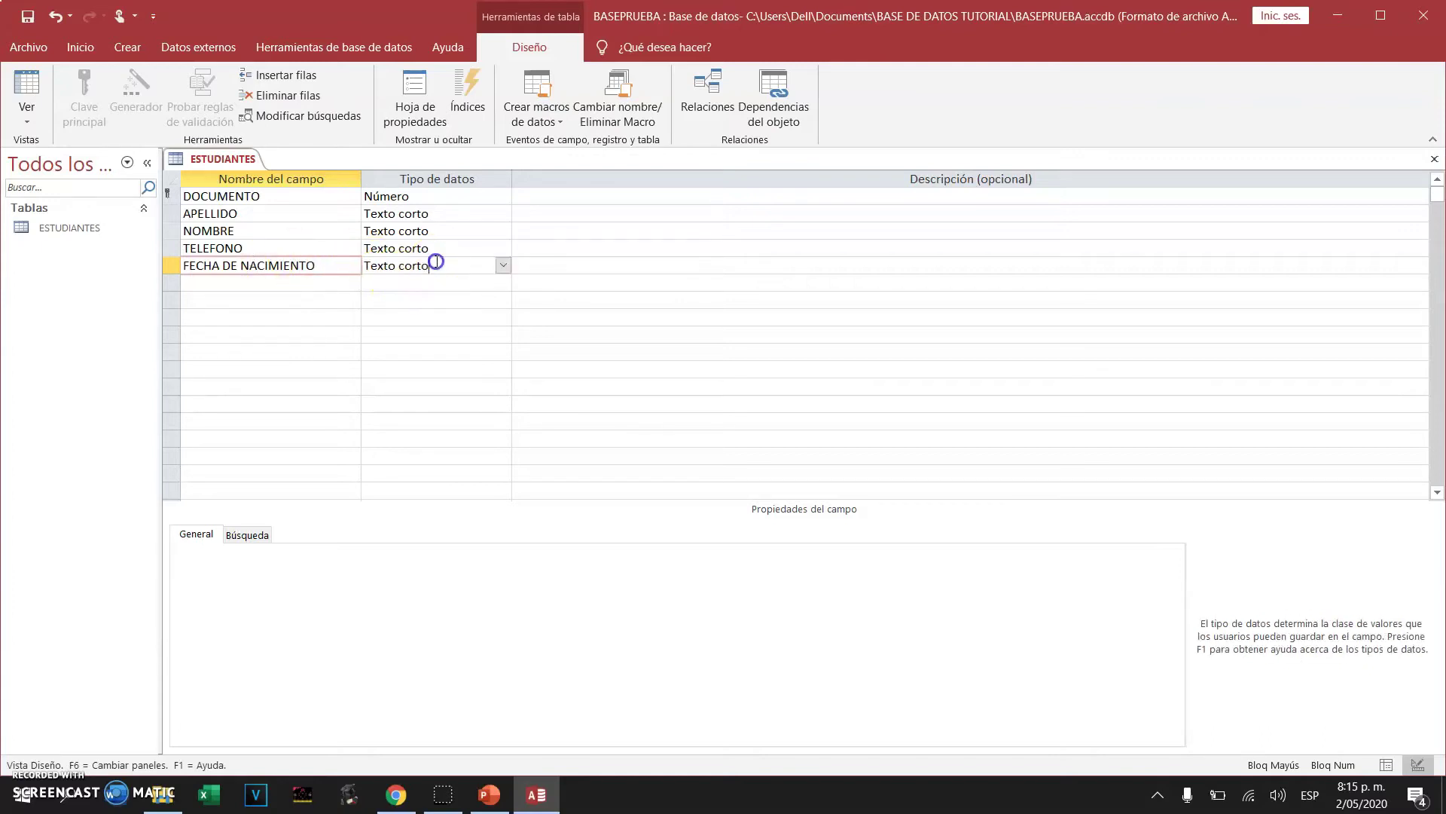
left_click(503, 264)
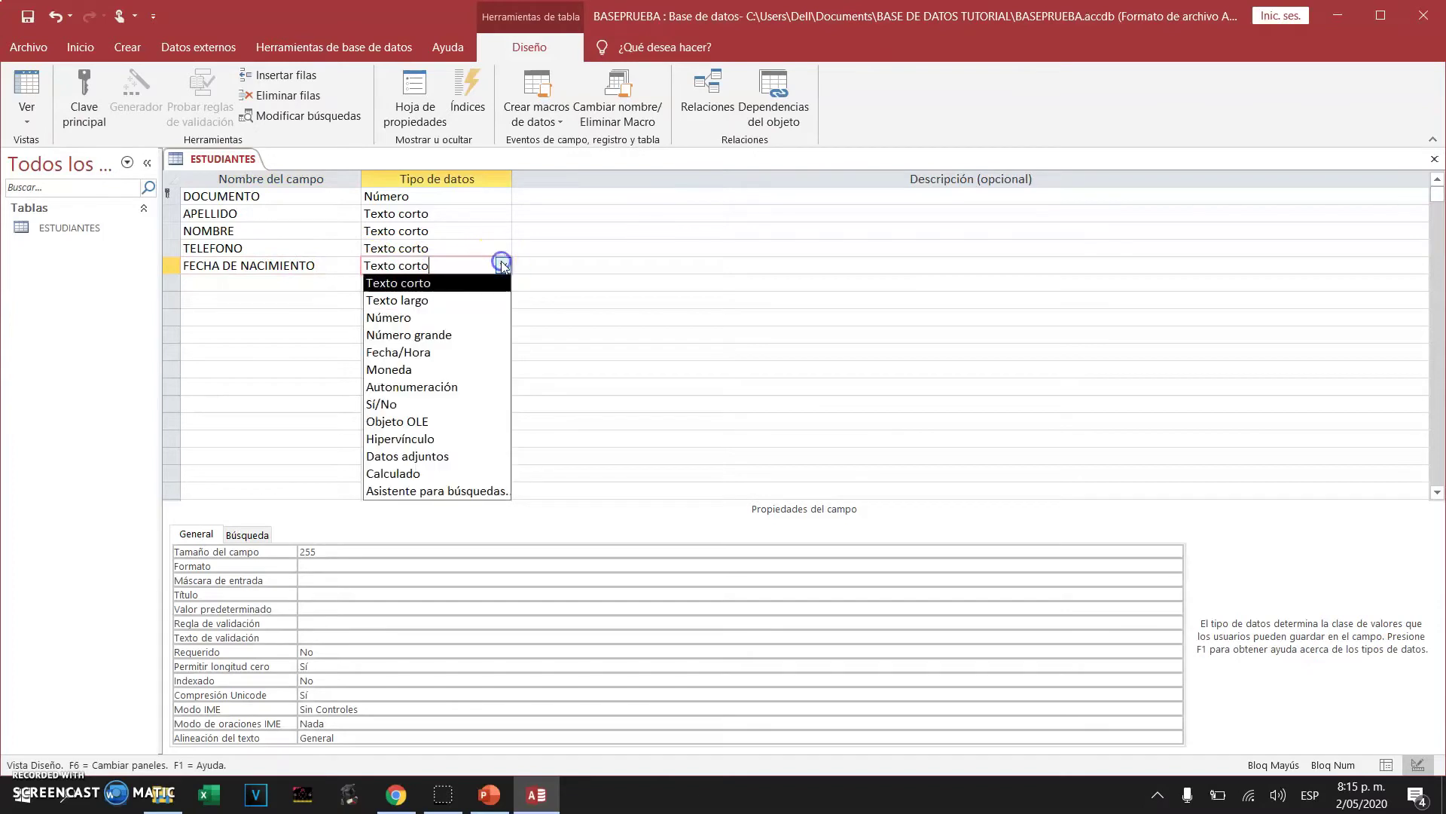
left_click(483, 352)
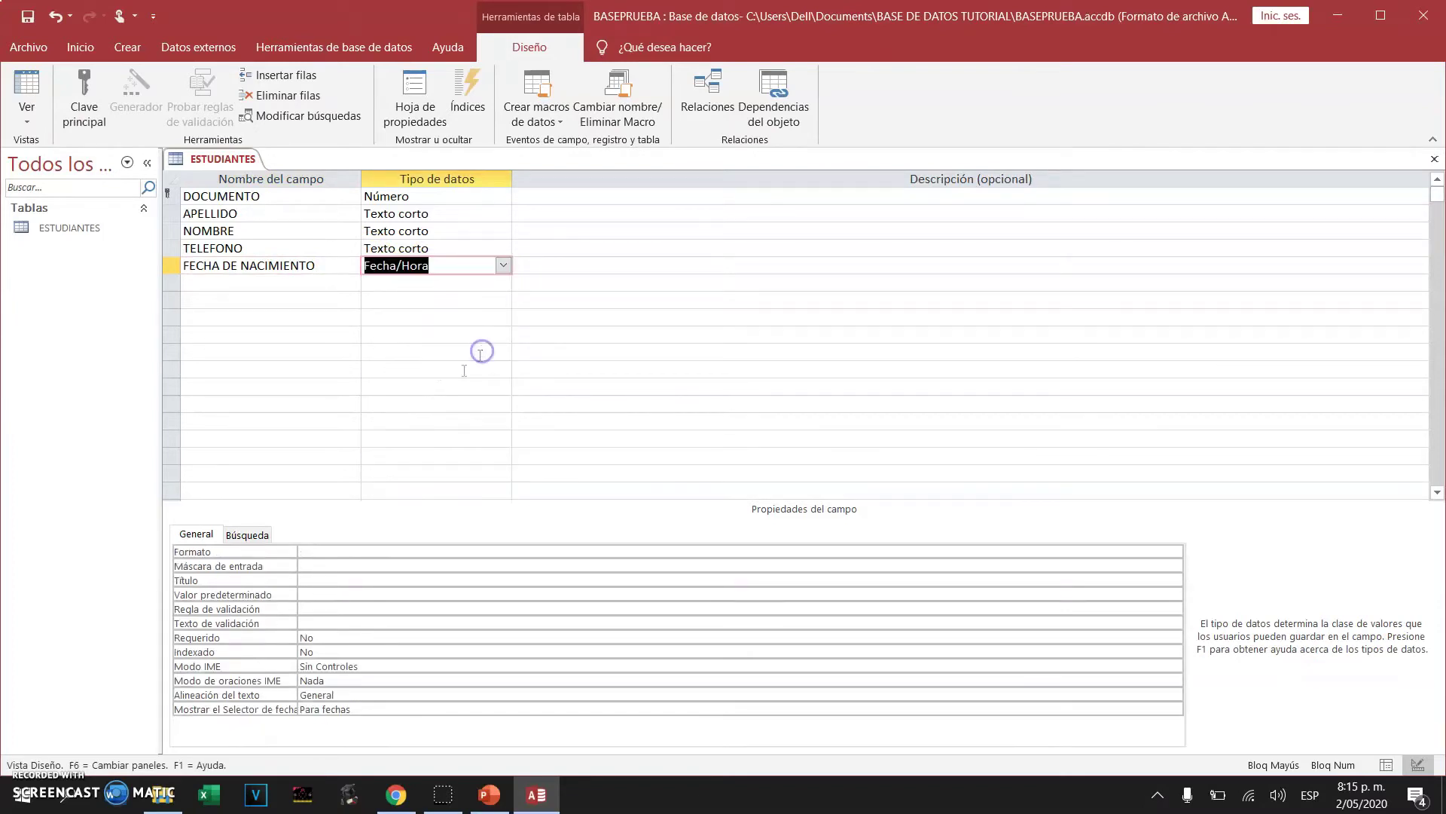
left_click(348, 556)
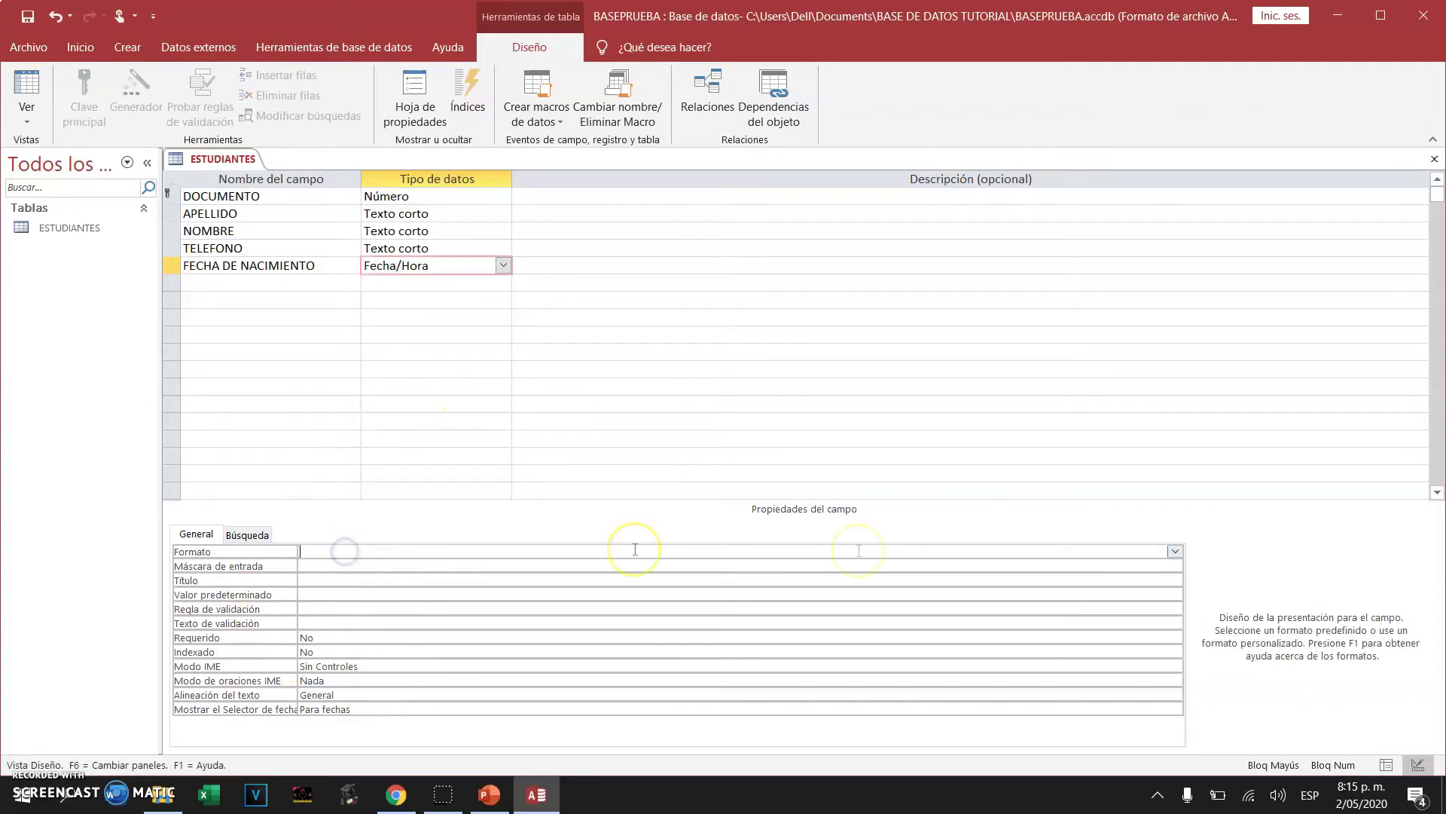
left_click(1175, 552)
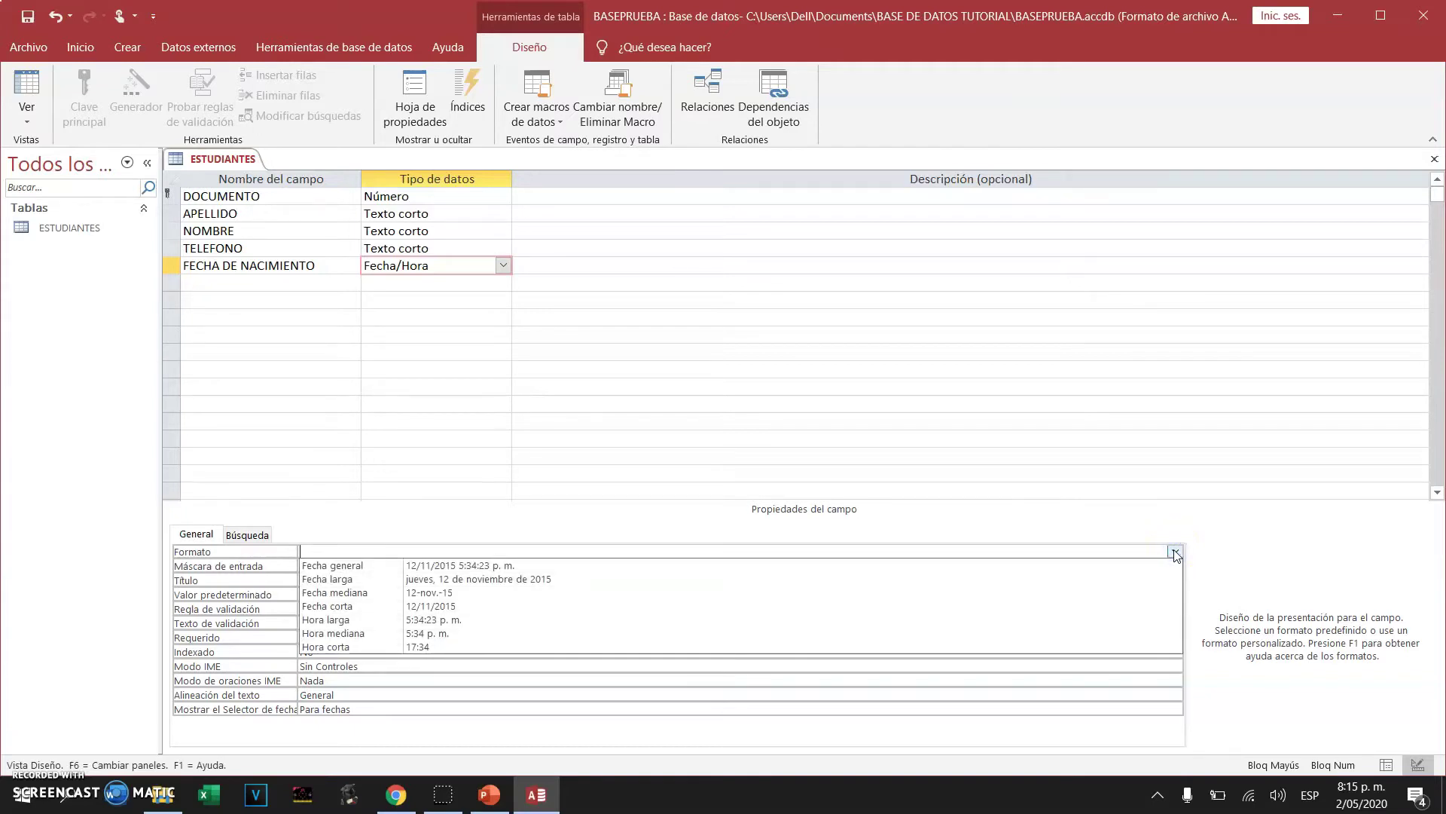
left_click(1167, 552)
left_click_drag(1161, 552, 449, 609)
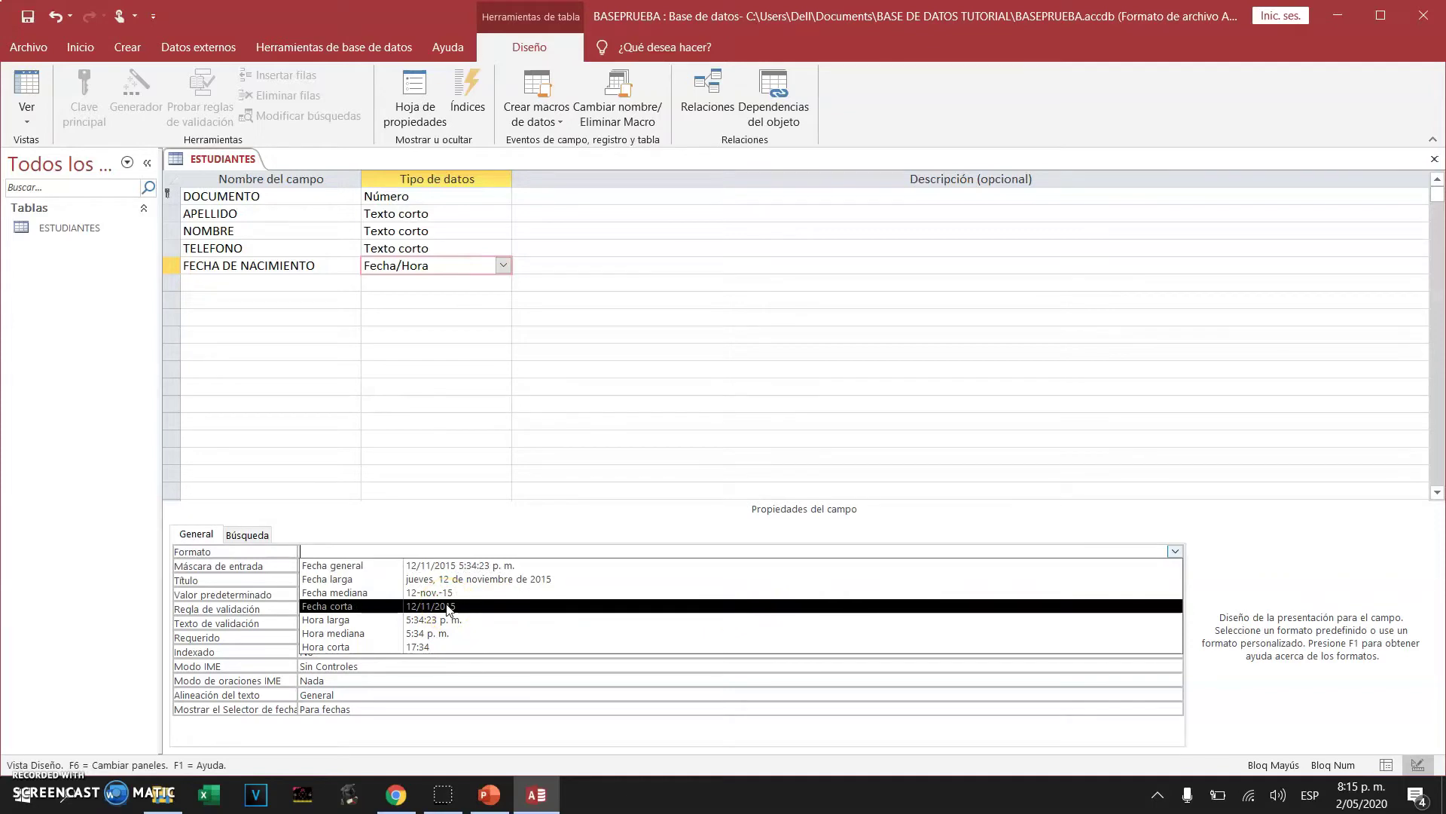
left_click(443, 607)
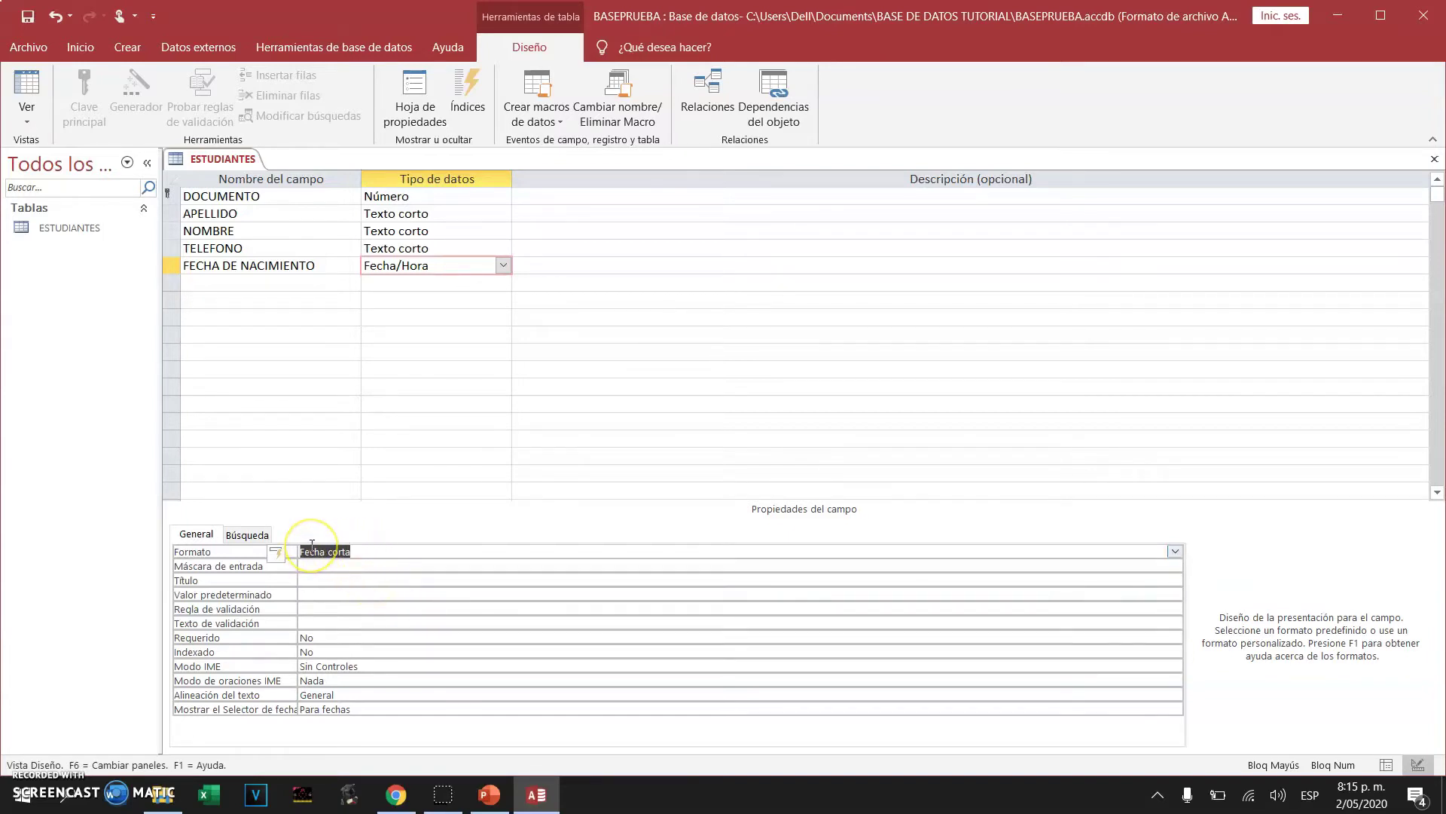
left_click(270, 281)
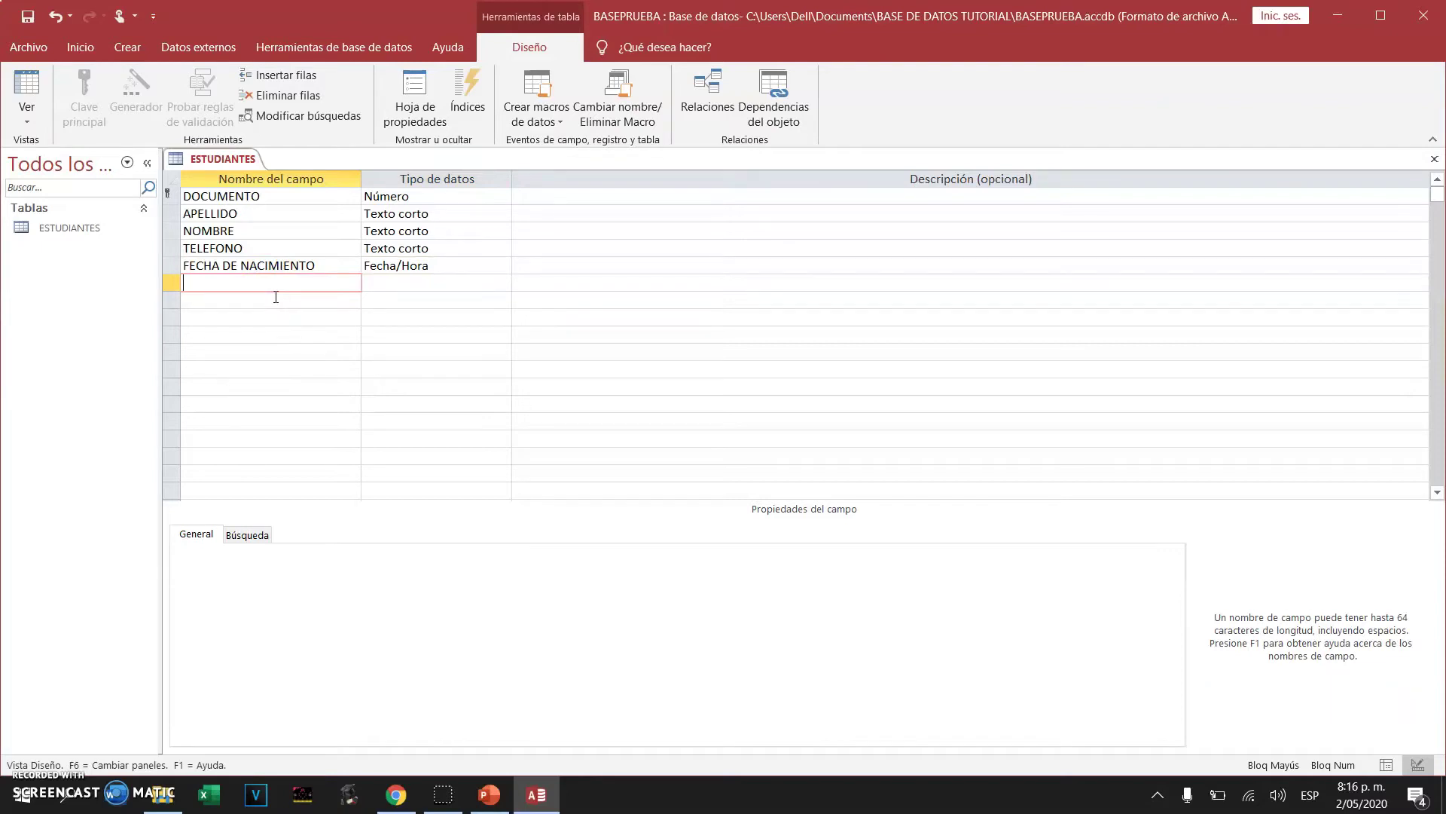
Add MATRICULADO as a Sí/No field
type("MATRICULADO")
left_click(467, 286)
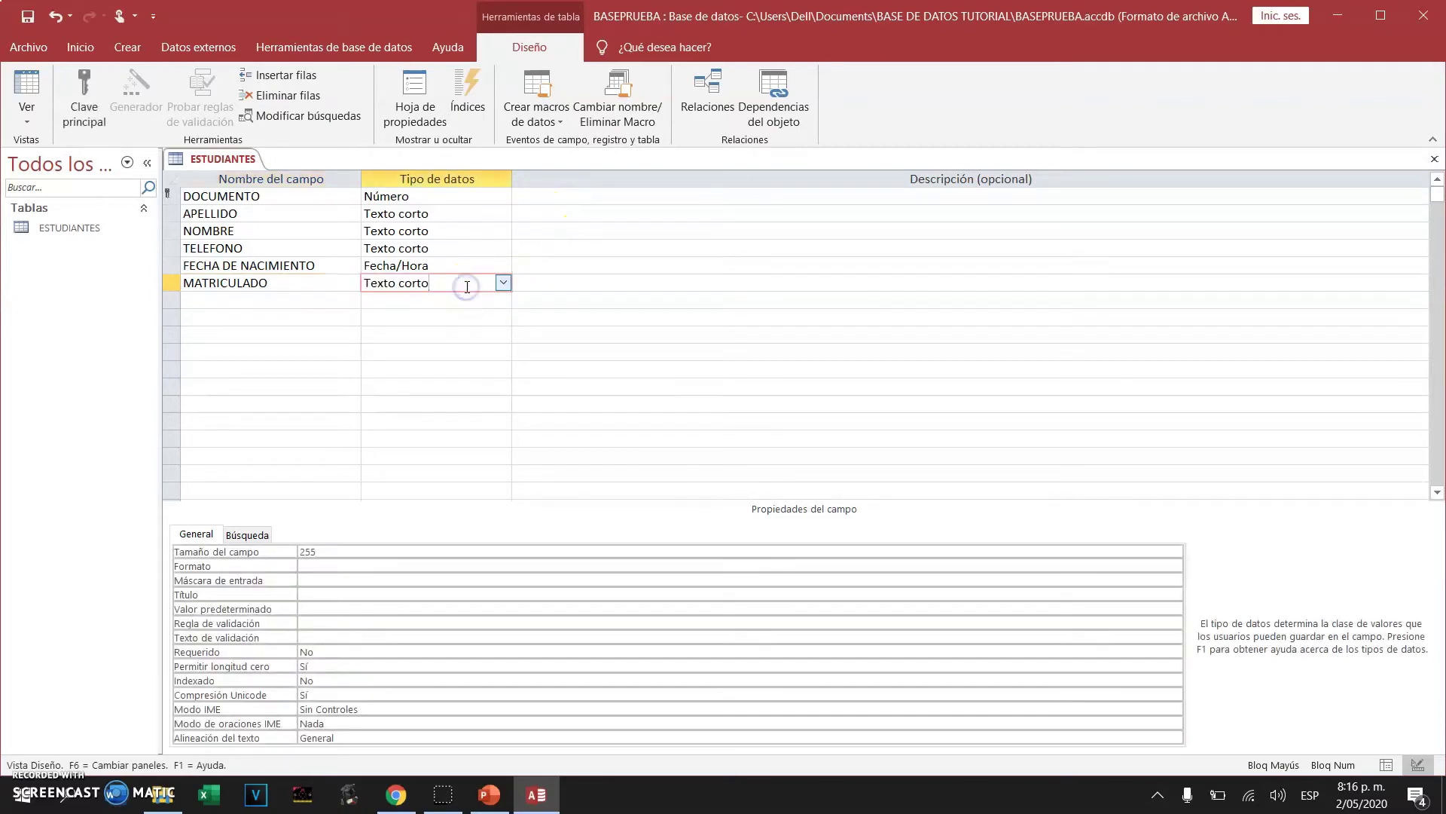
left_click(503, 282)
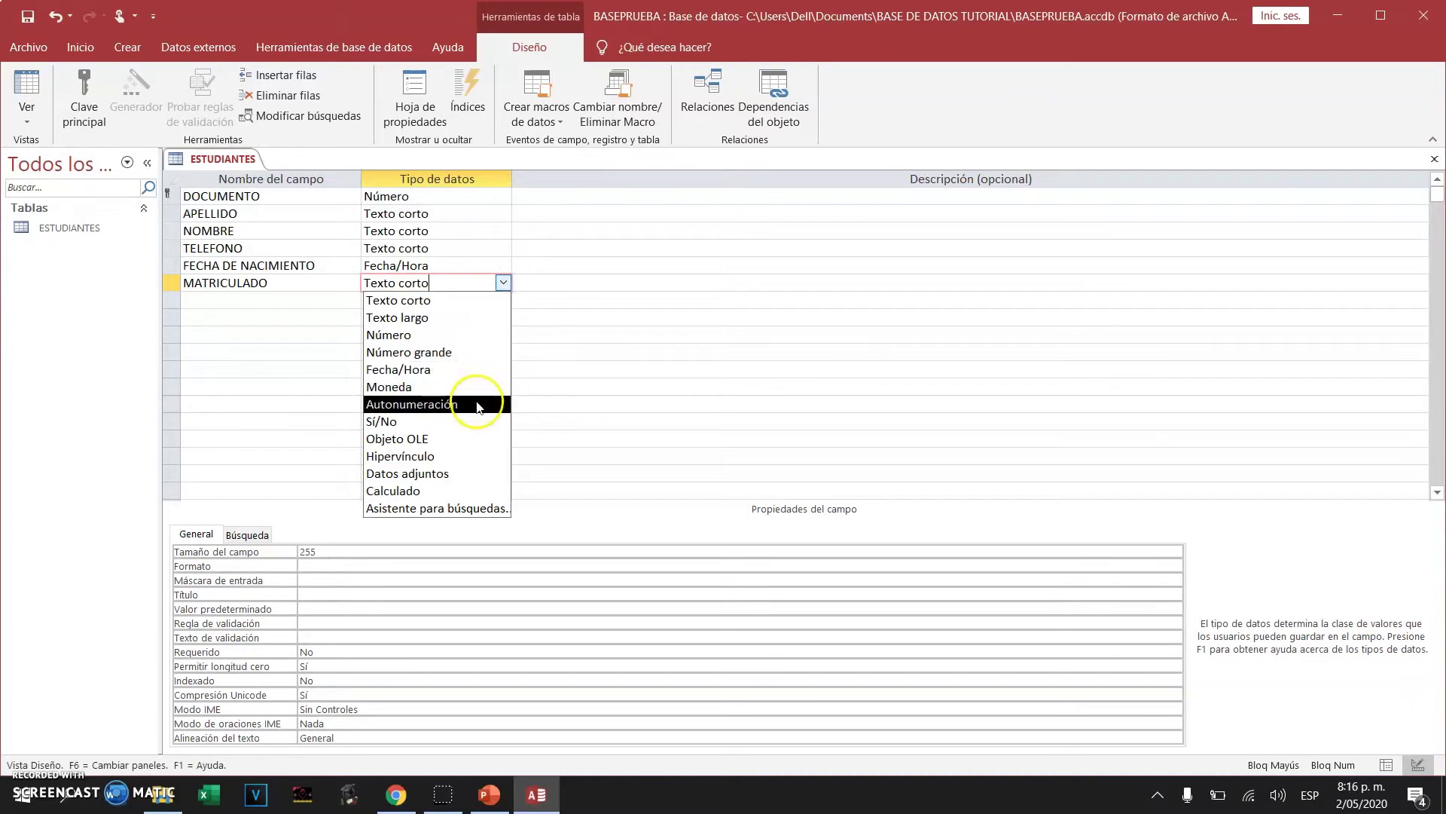
left_click(475, 421)
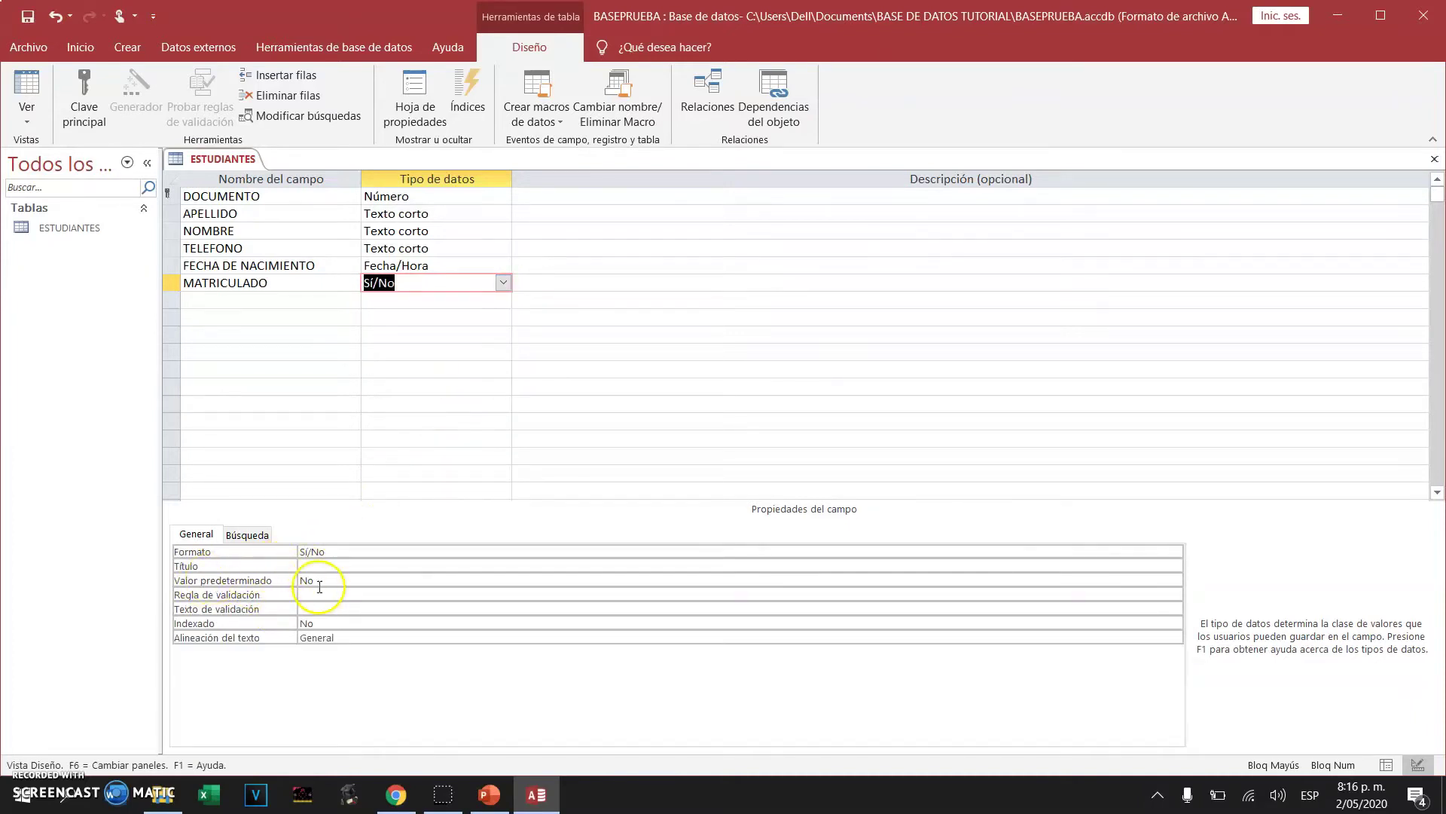
left_click(244, 299)
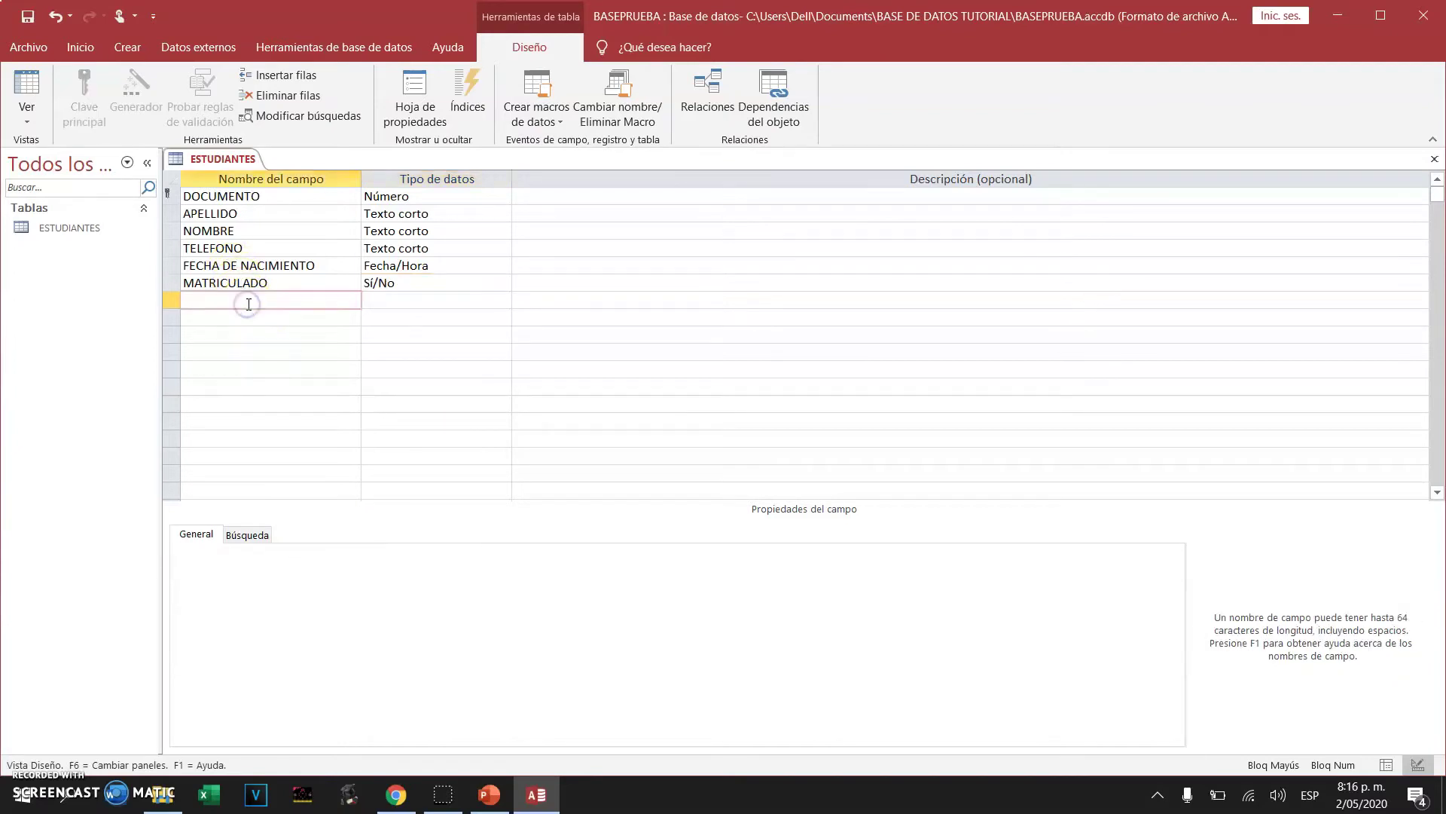
Add BARRIO as a Texto corto field with field size 30
type("BARRIO")
left_click(429, 301)
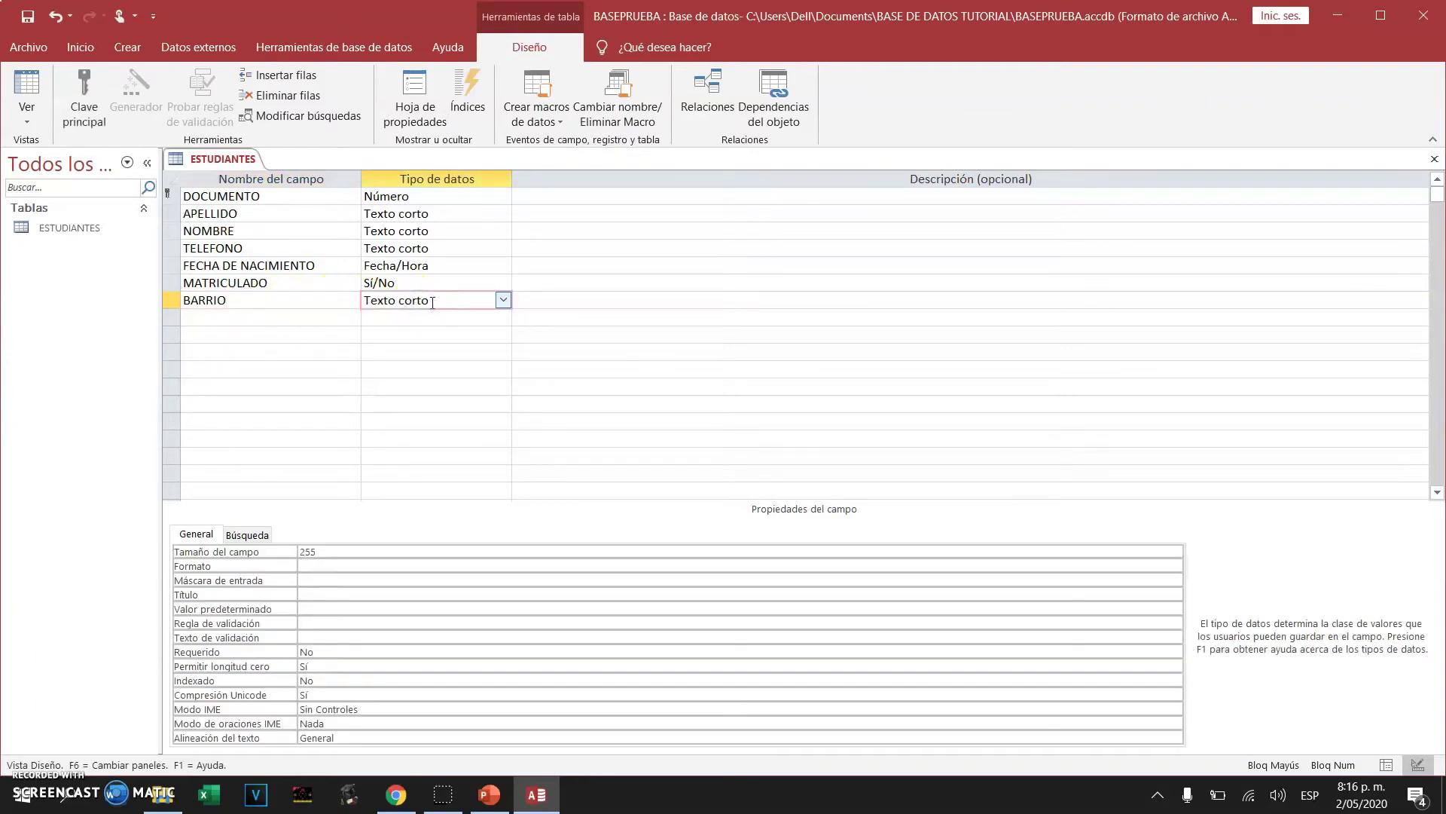
left_click(315, 552)
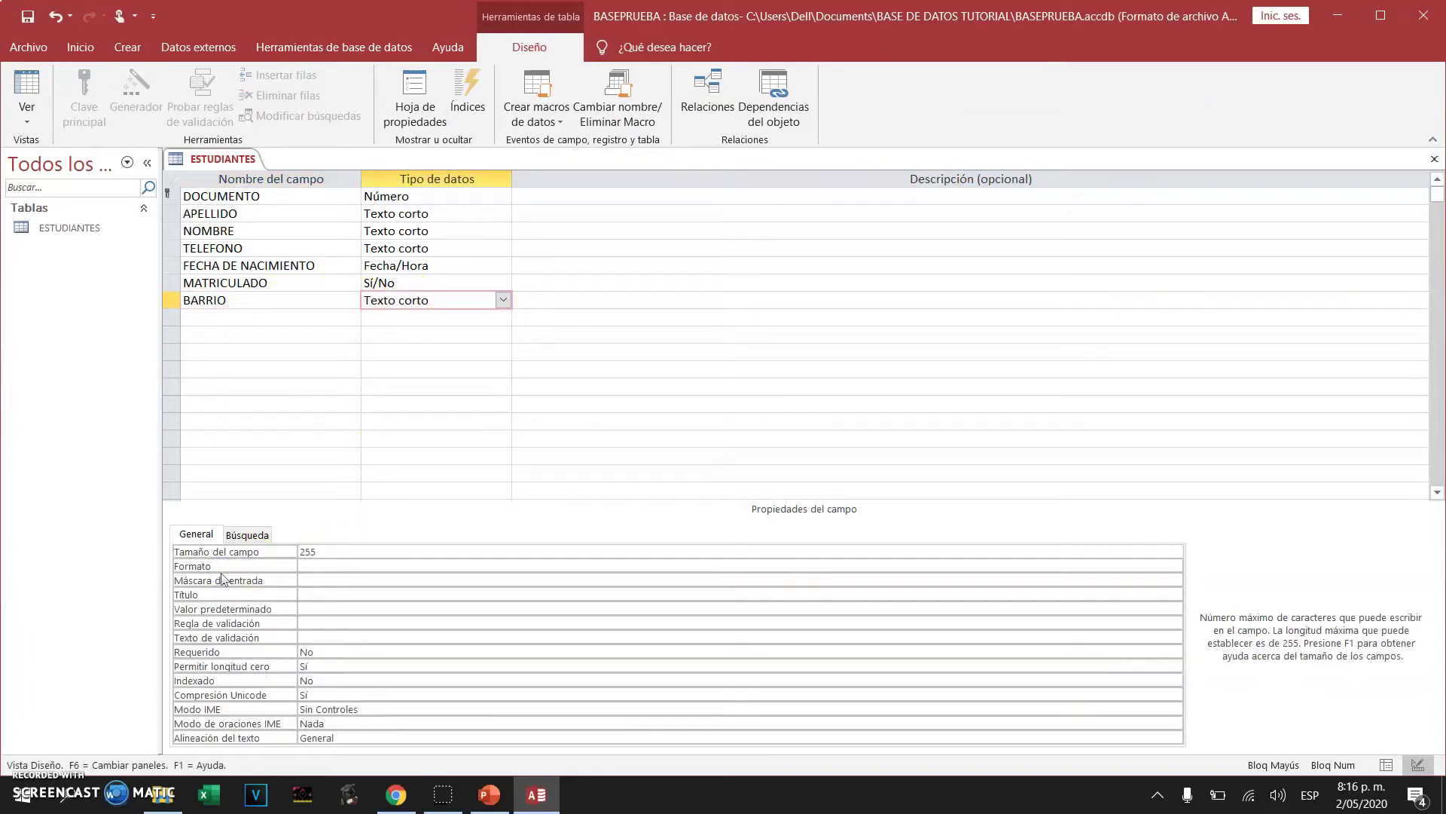
left_click(297, 551)
left_click(358, 49)
left_click(218, 157)
left_click(248, 324)
left_click(30, 20)
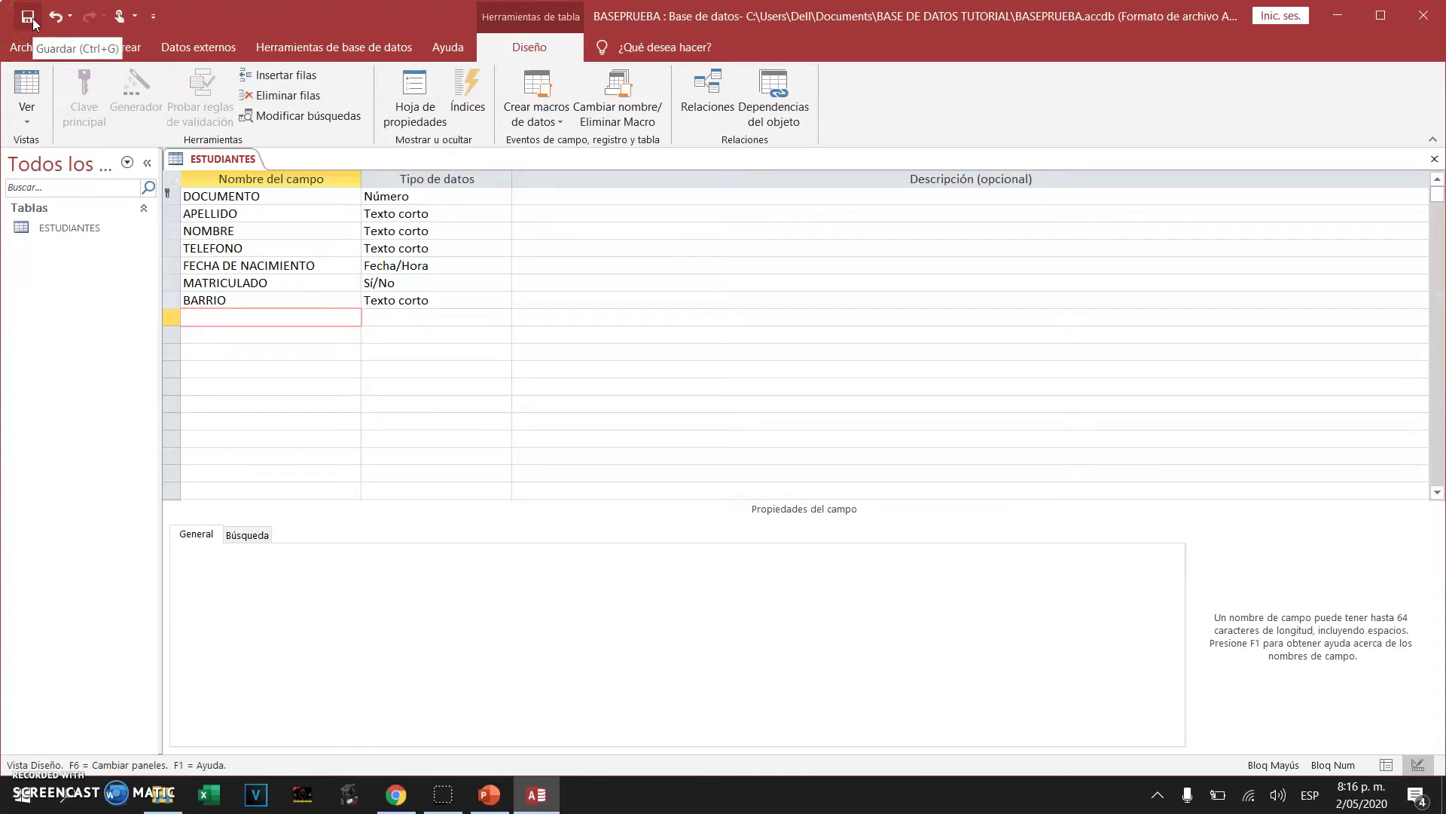
Save and close the ESTUDIANTES design, then open ESTUDIANTES in Datasheet view
left_click(30, 18)
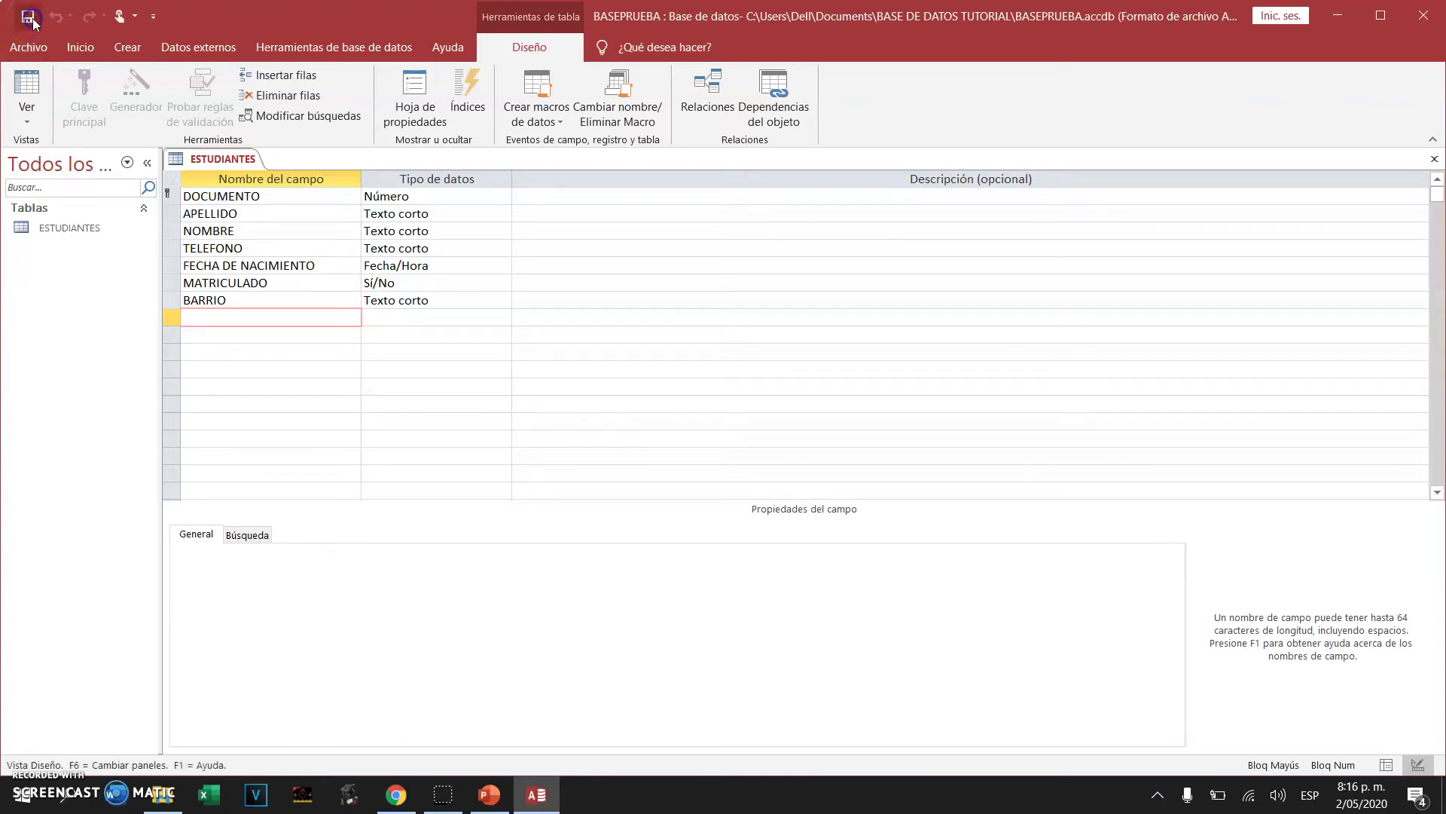
left_click(1437, 160)
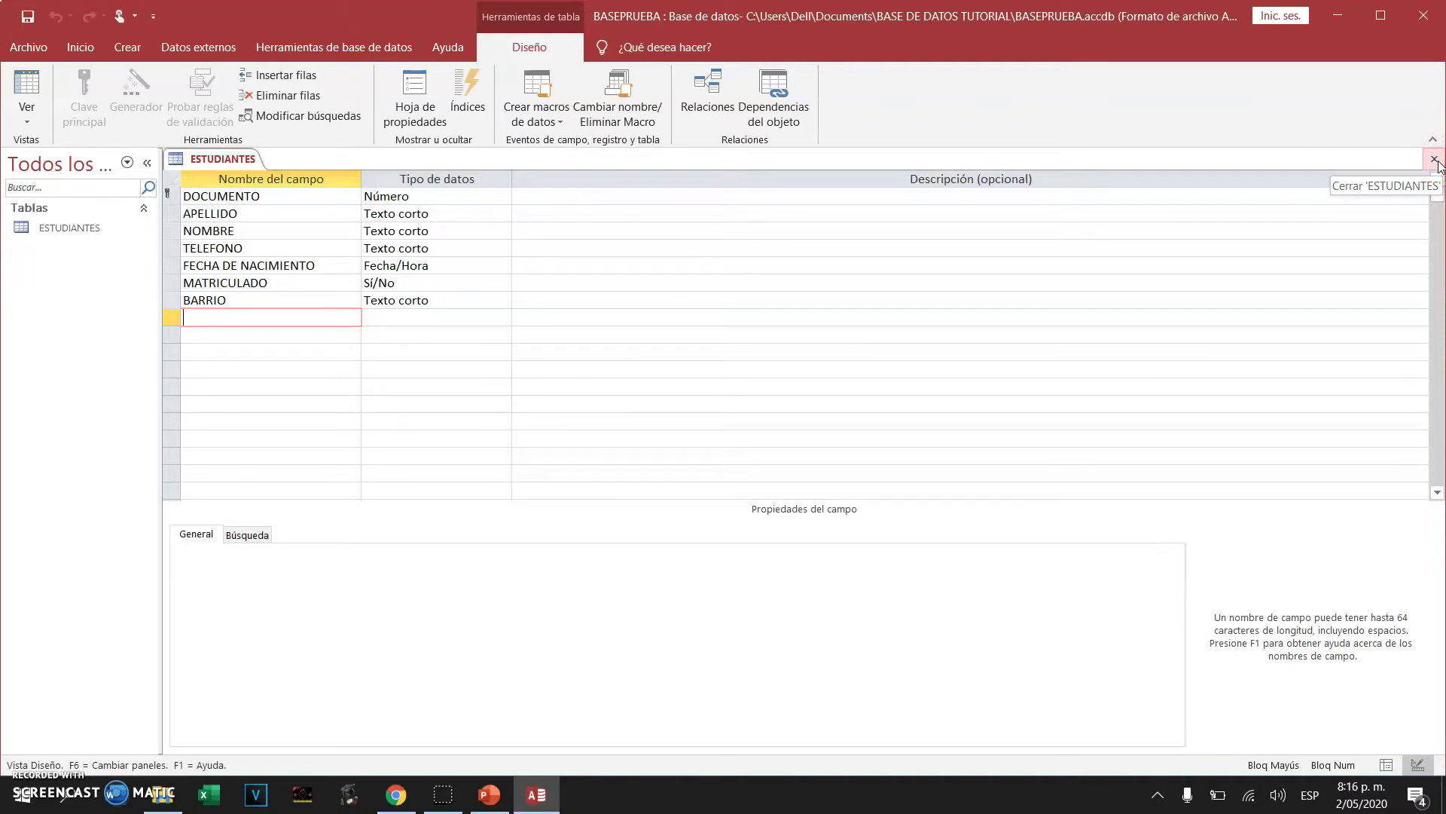
left_click(1436, 160)
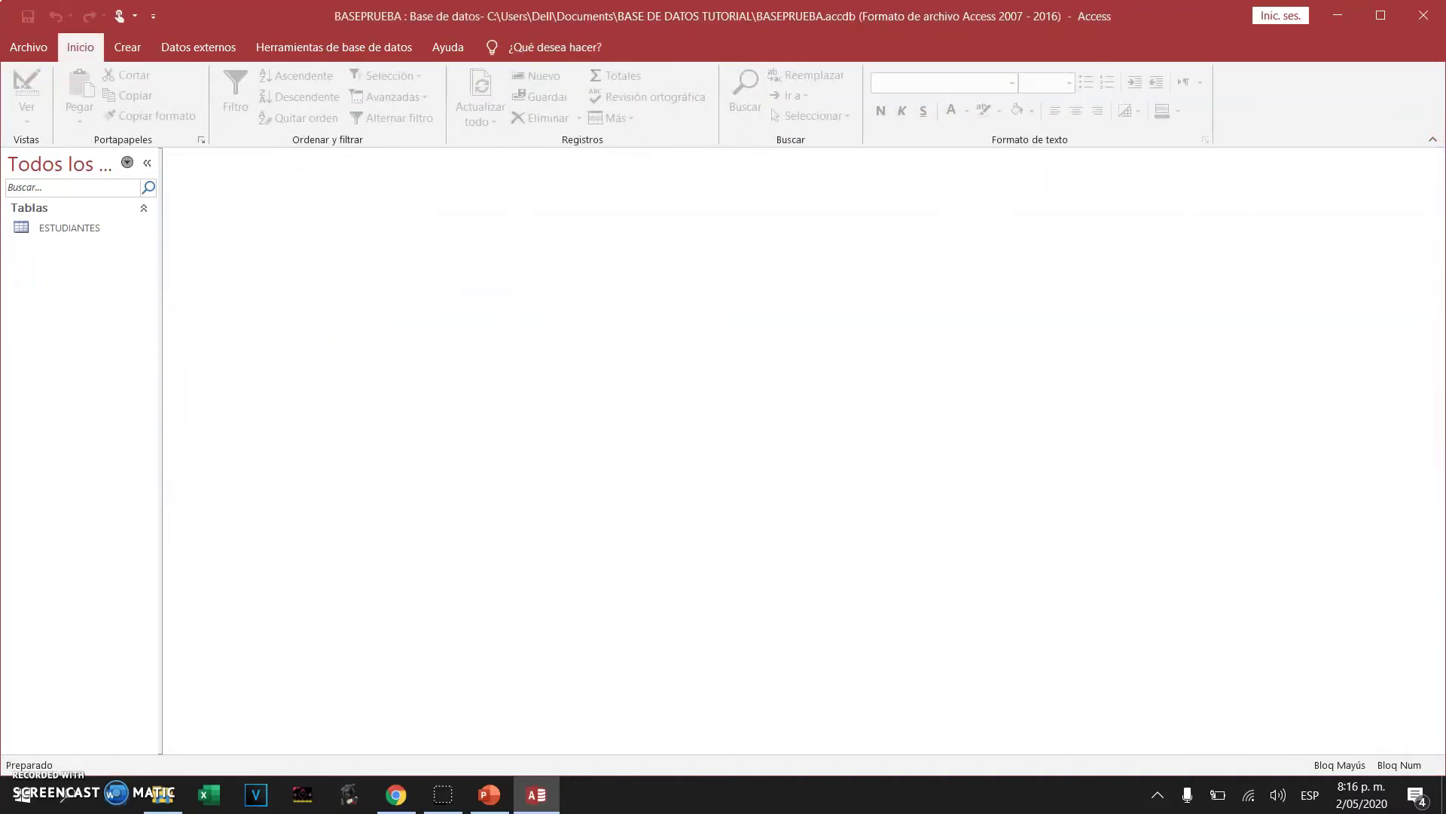
left_click(65, 226)
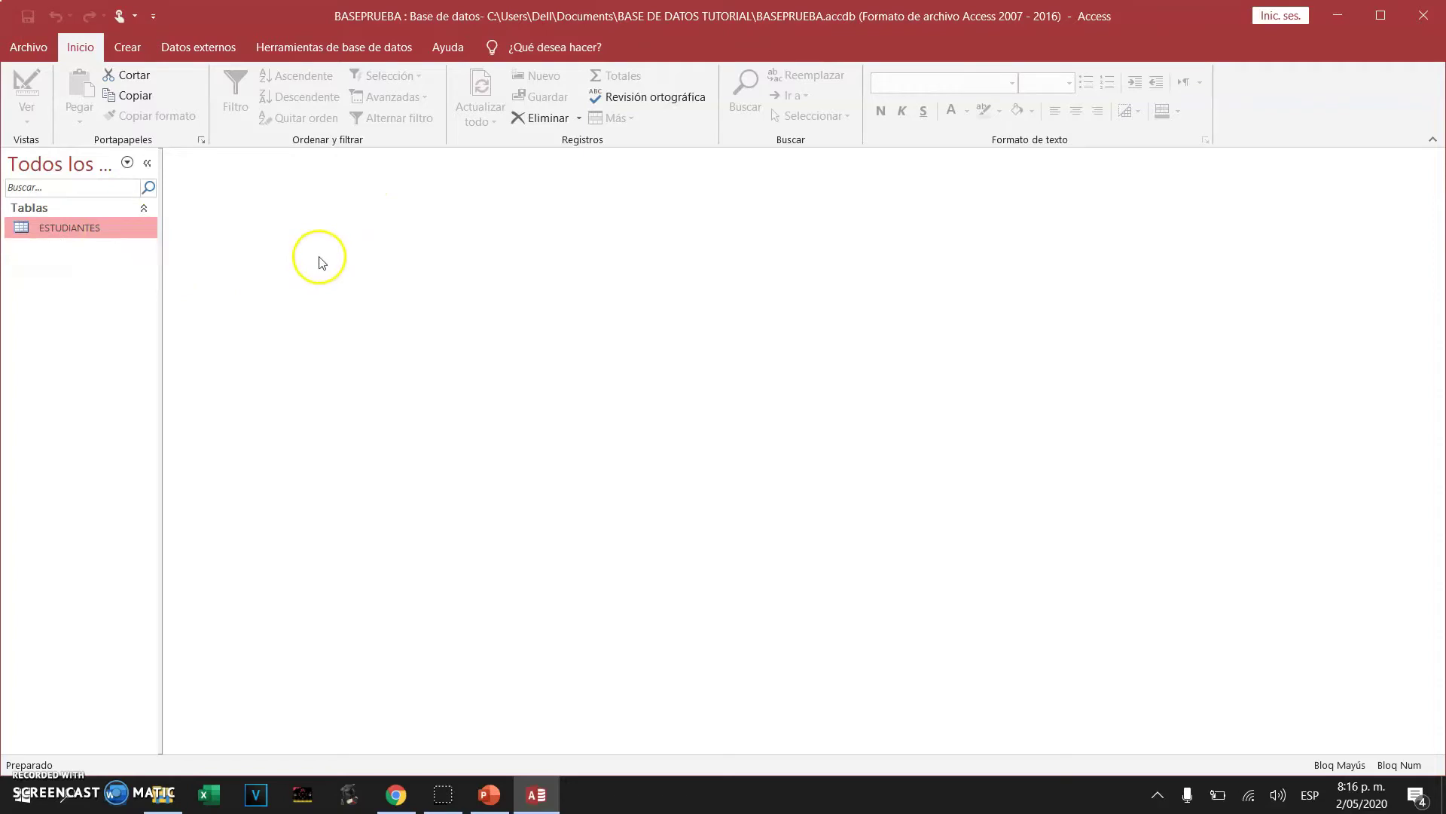
double_click(66, 228)
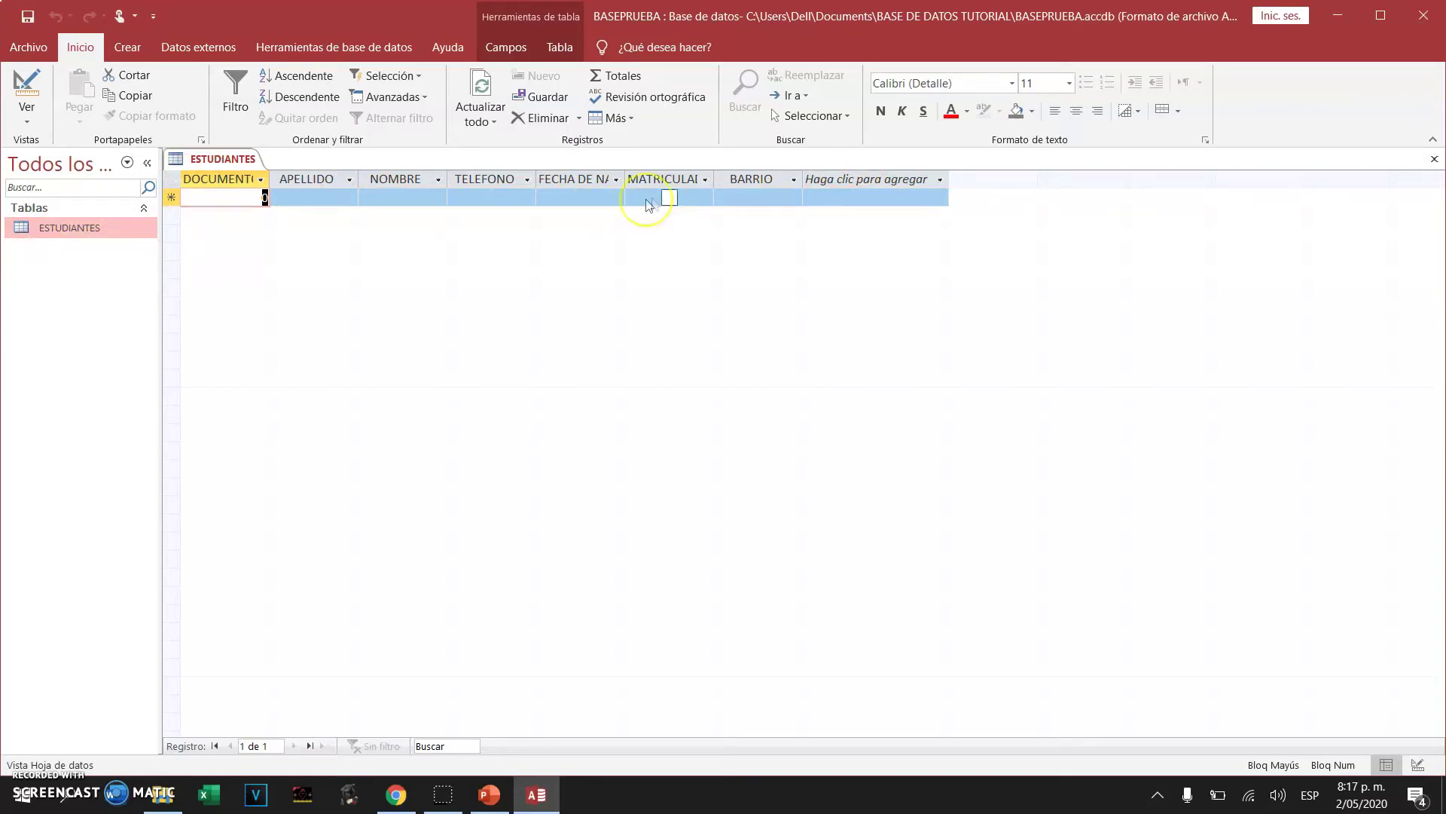
Enter the first student with document 123, plus their surname, first names and phone number
left_click(439, 796)
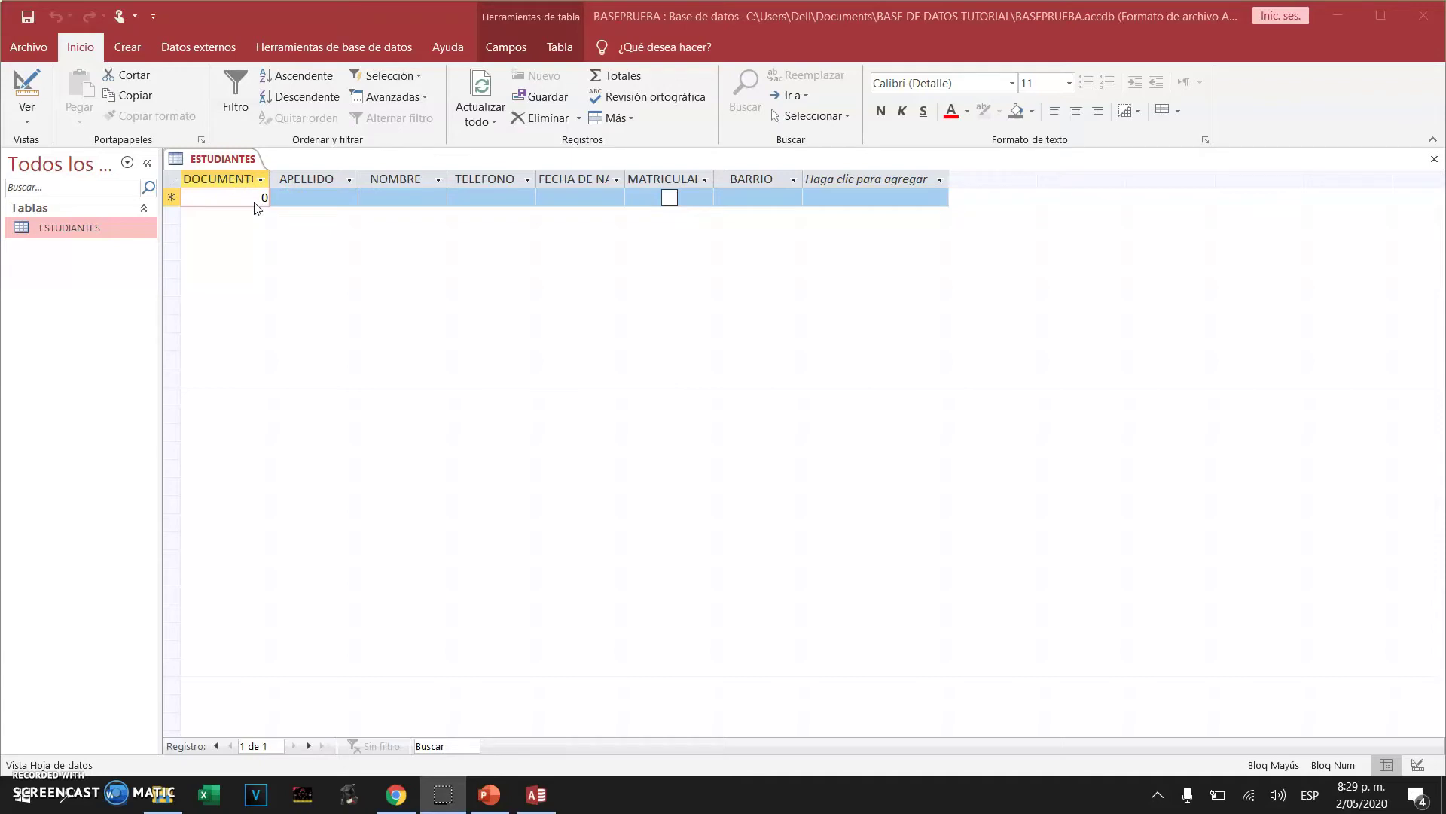
left_click(253, 200)
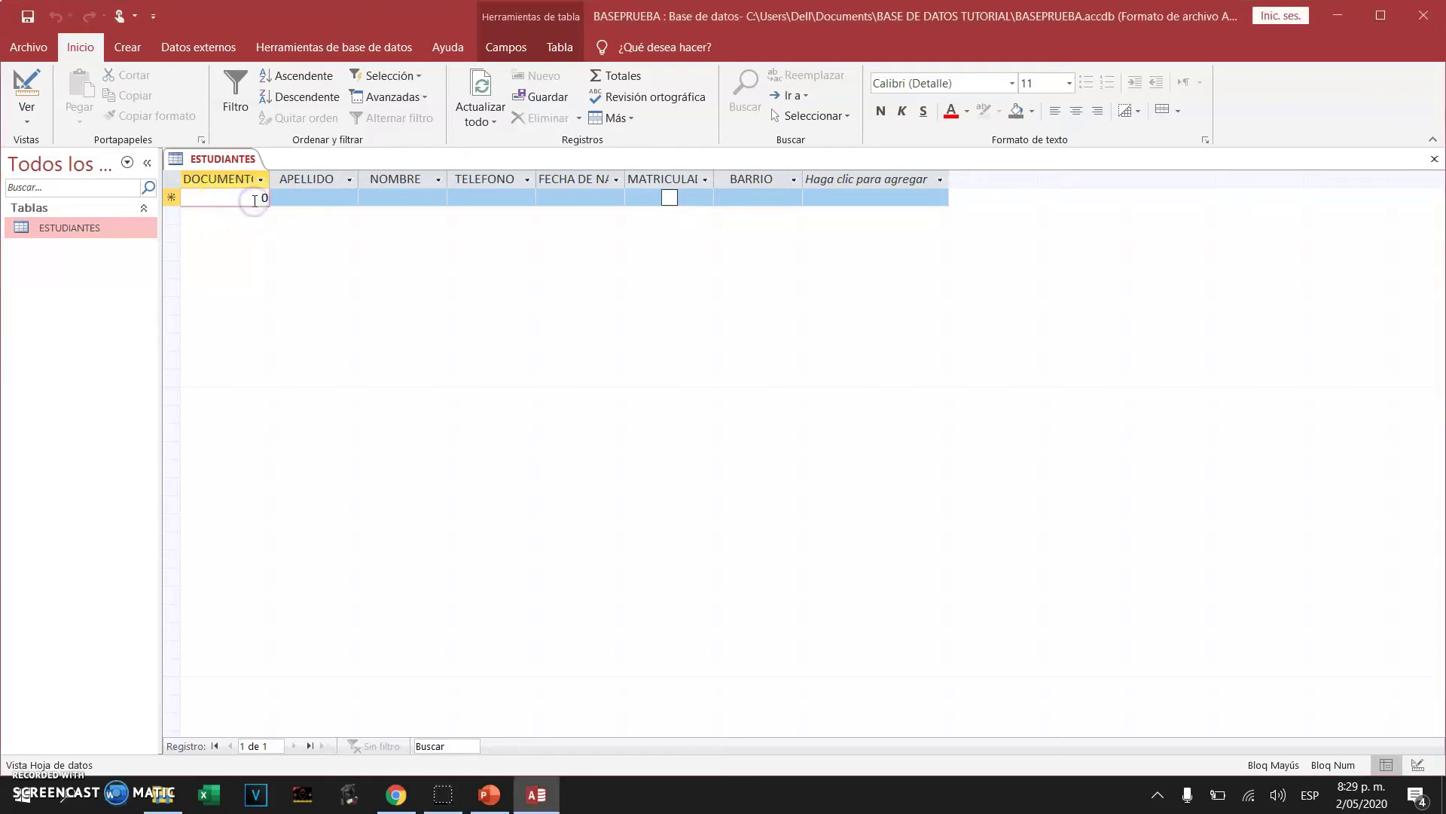
key("Delete")
type("123")
key("Tab")
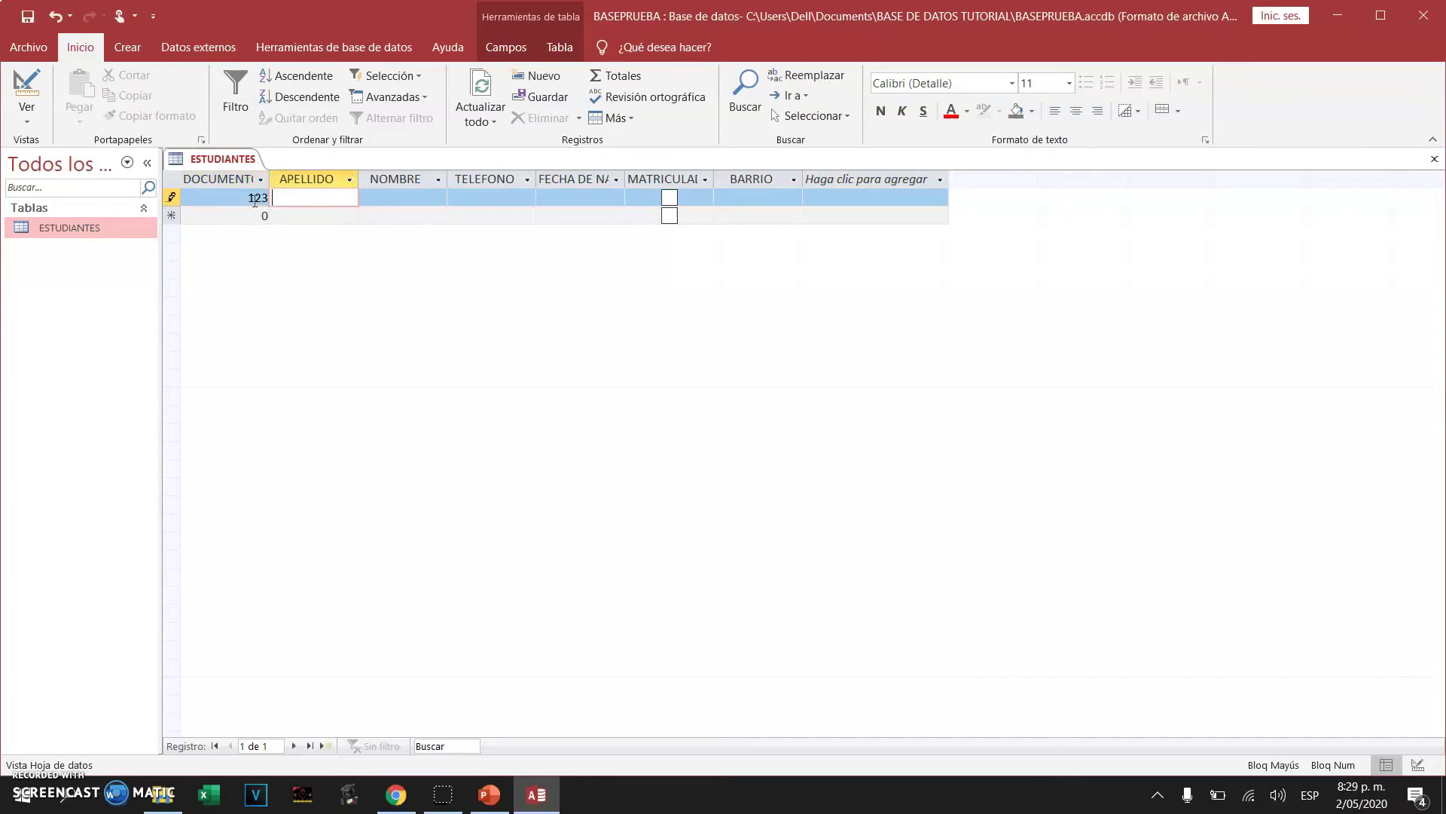
key("Tab")
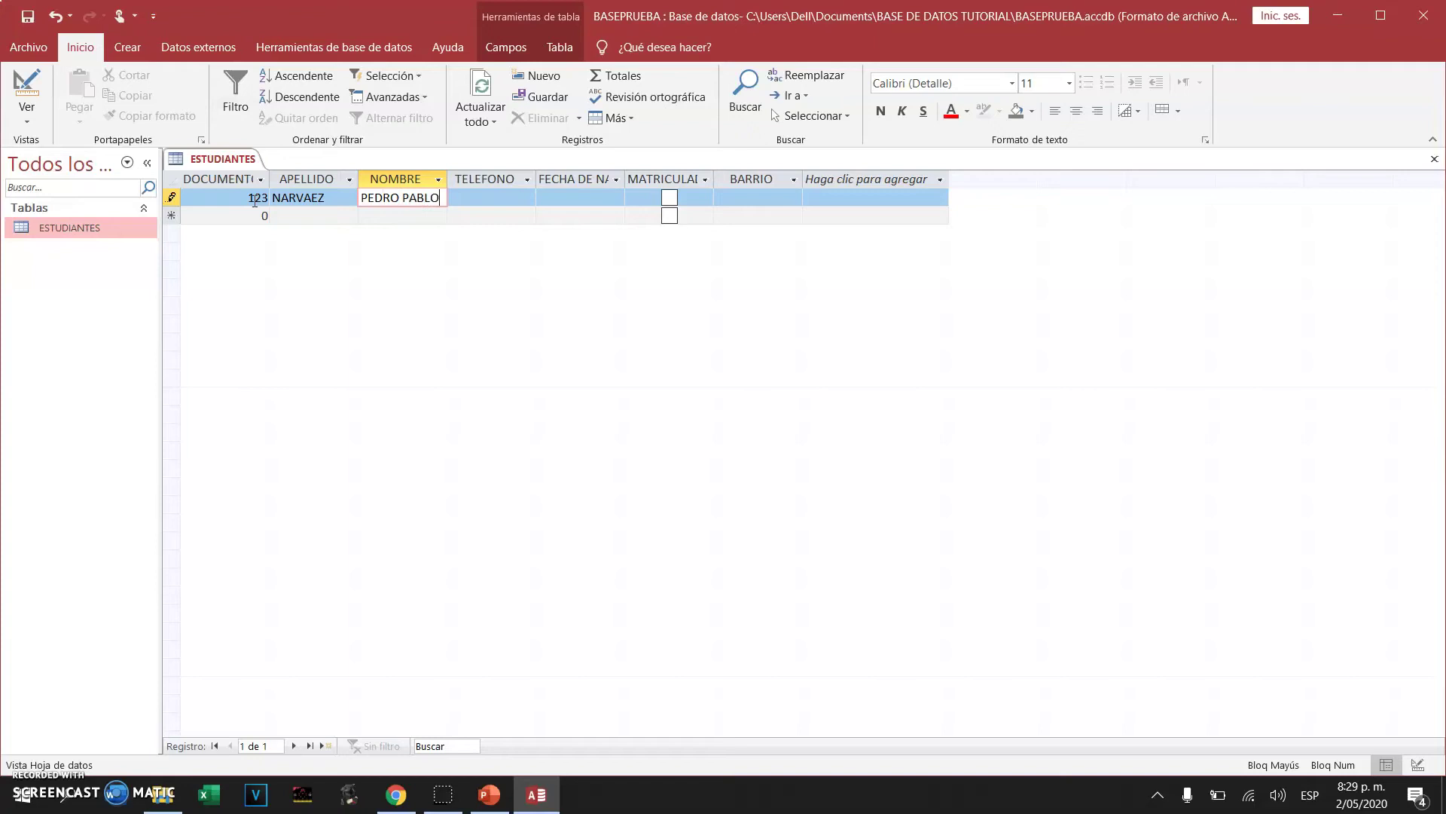
key("Tab")
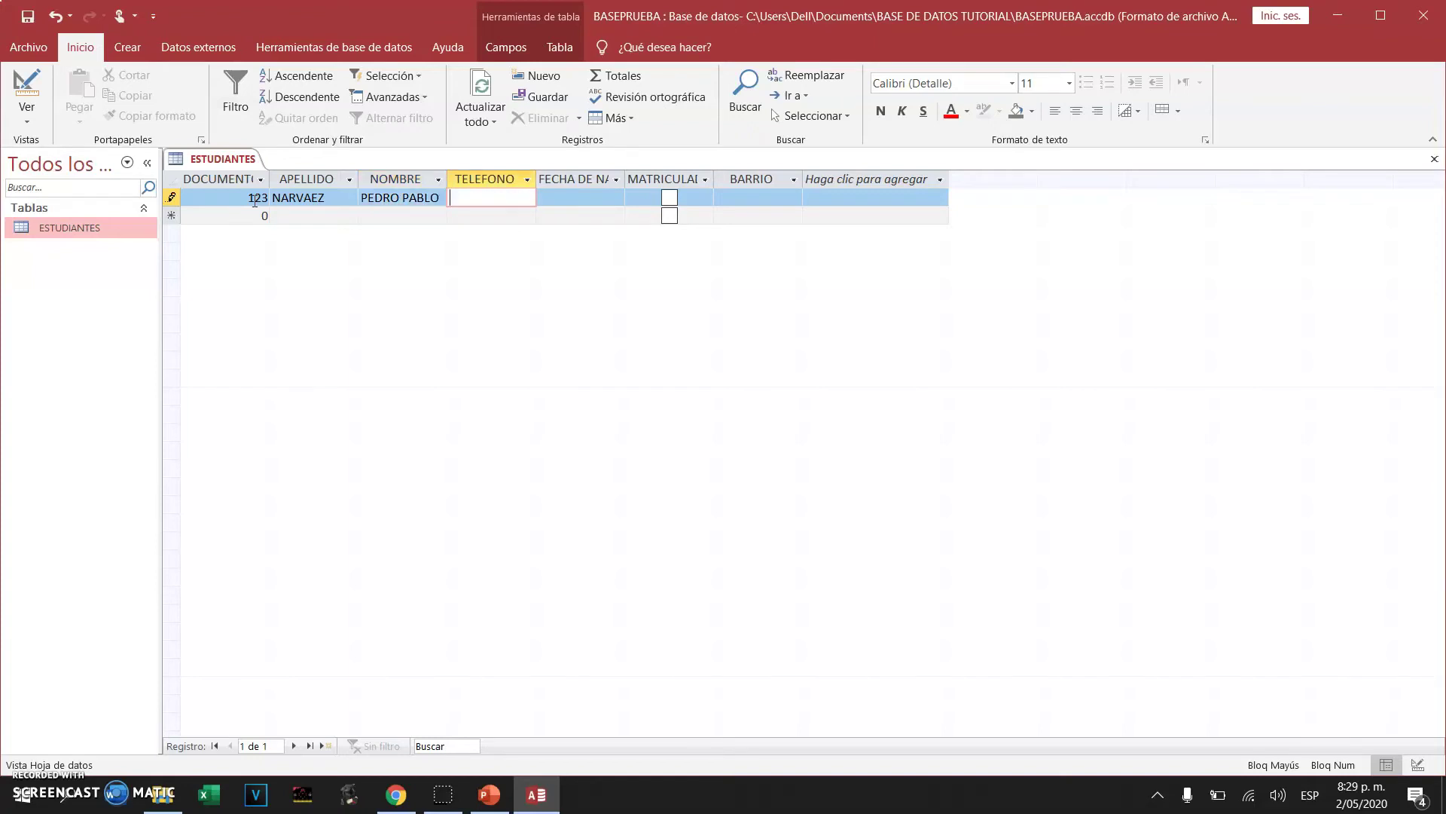
Give the first student birth date 10/12/1970 and mark them as enrolled
left_click(613, 198)
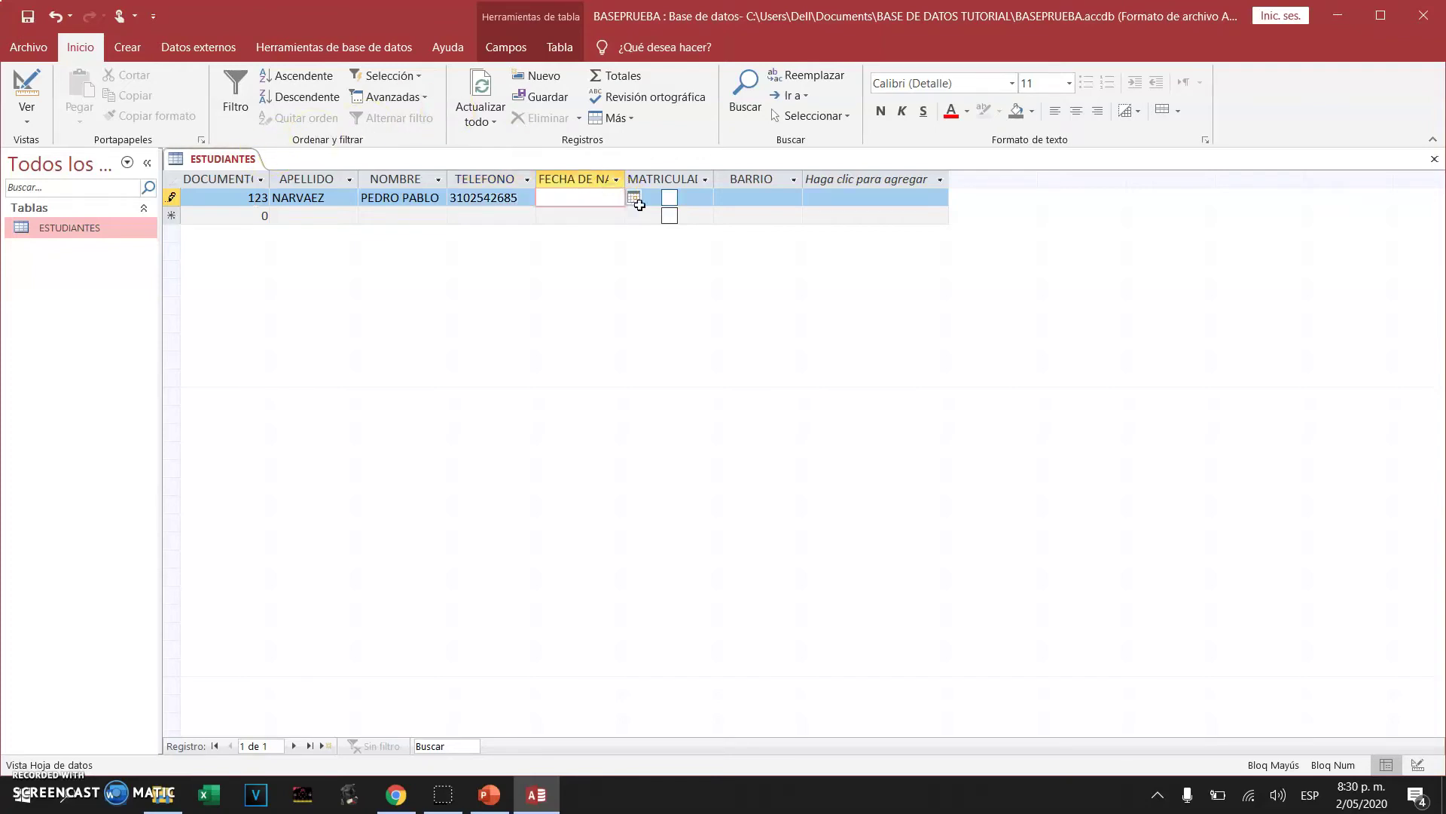
left_click(639, 201)
left_click(592, 199)
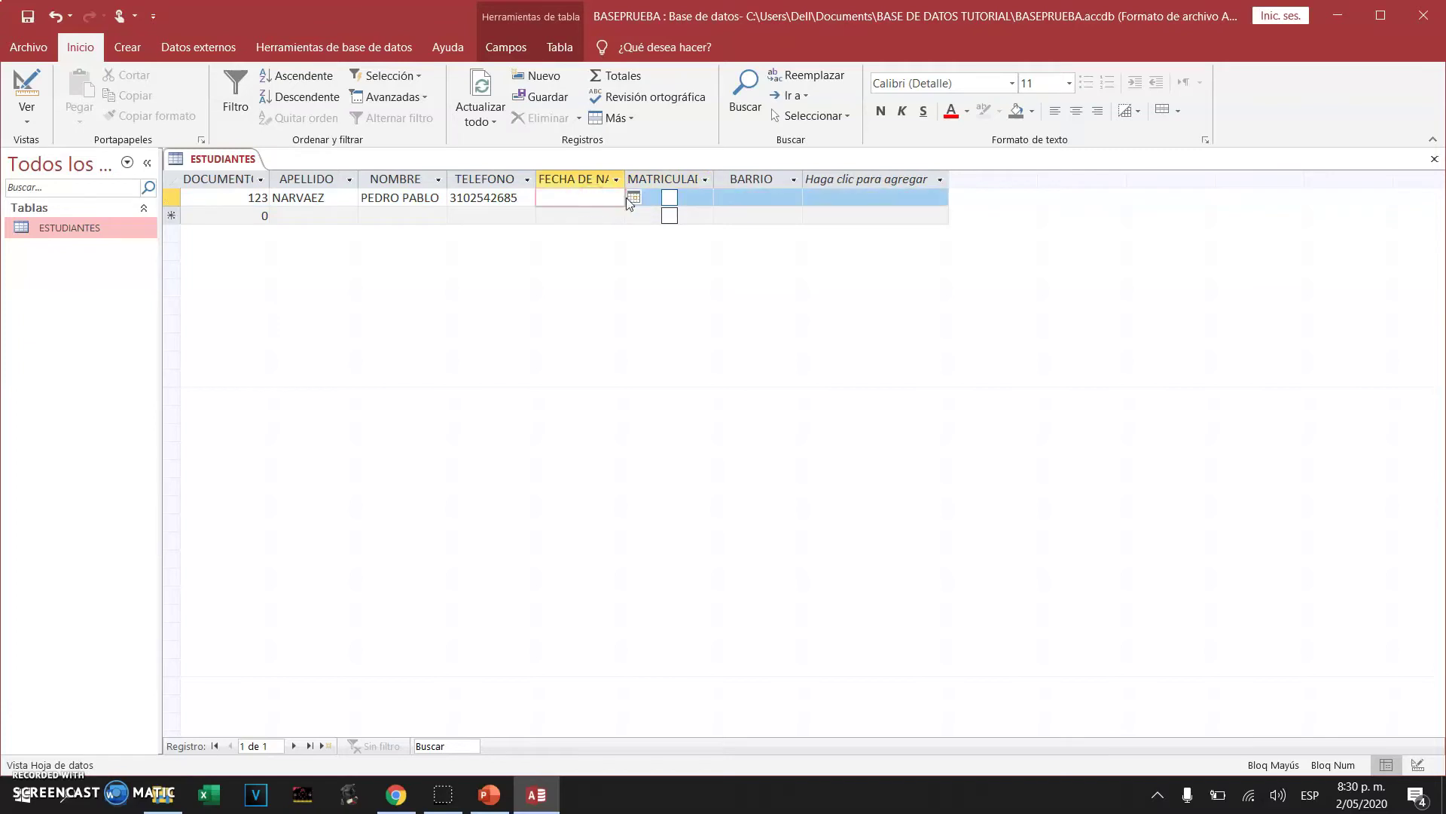
left_click(633, 199)
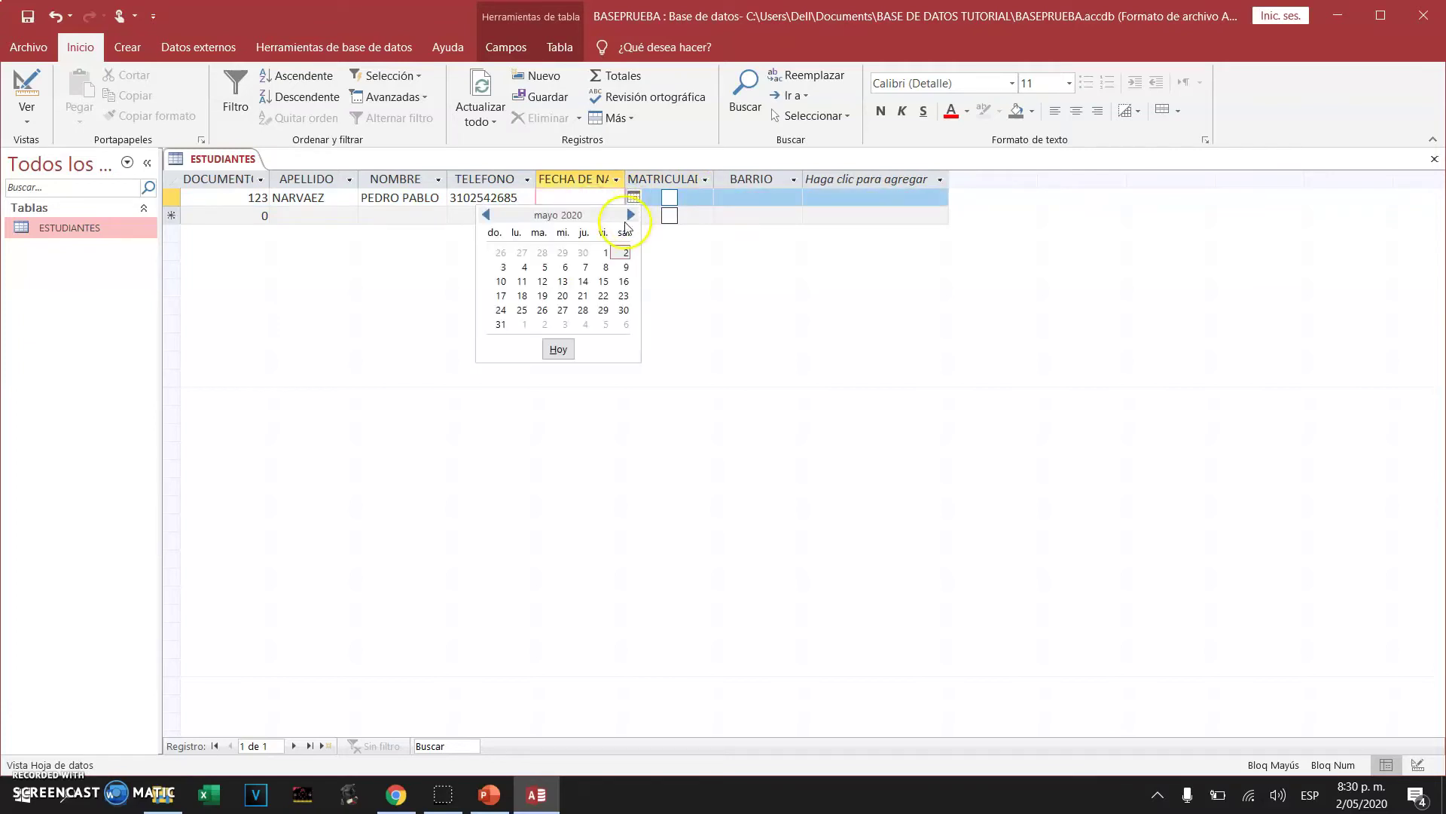
left_click(564, 196)
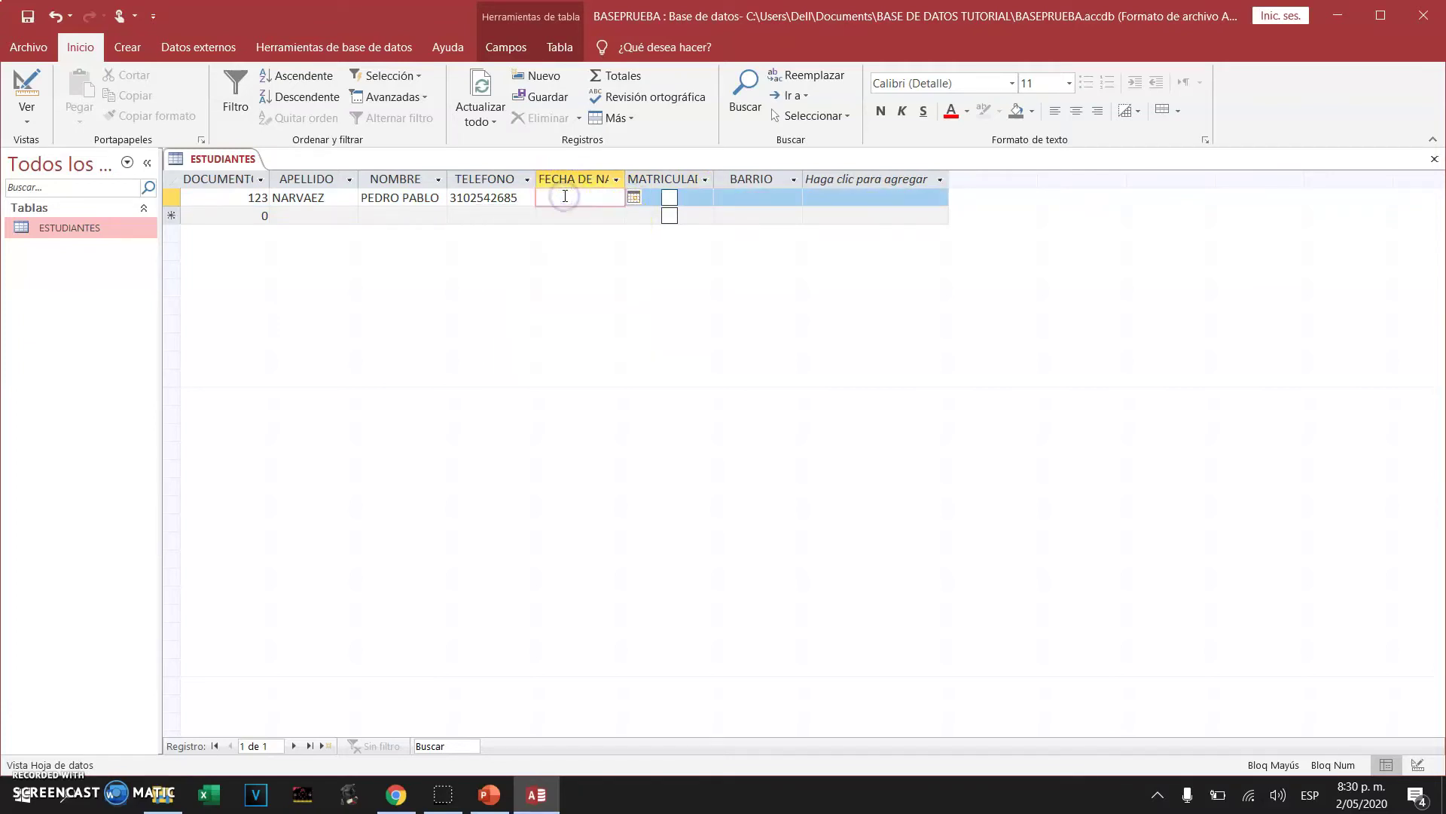
type("10/12/1970")
left_click(669, 198)
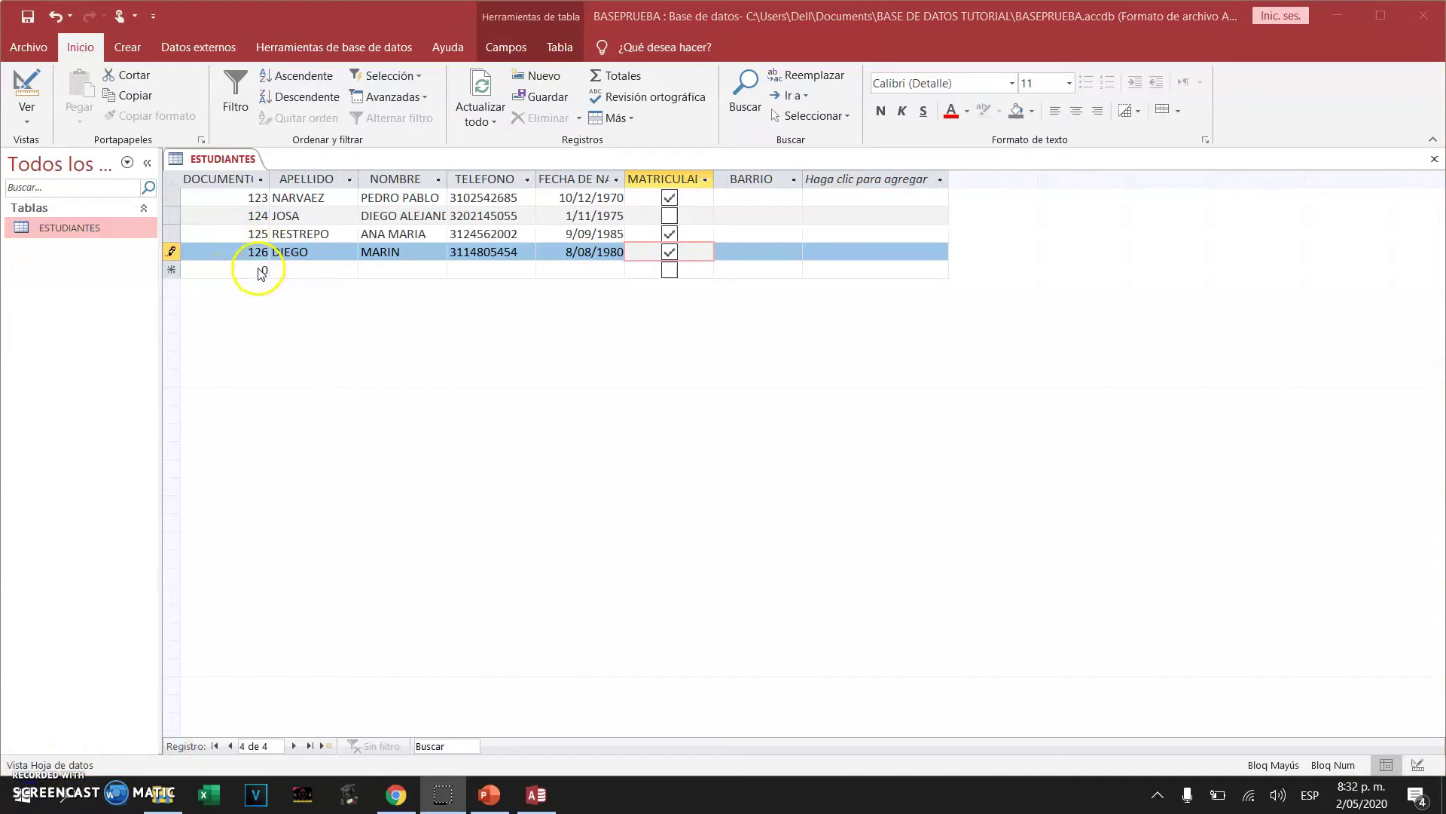
left_click(258, 269)
left_click(265, 269)
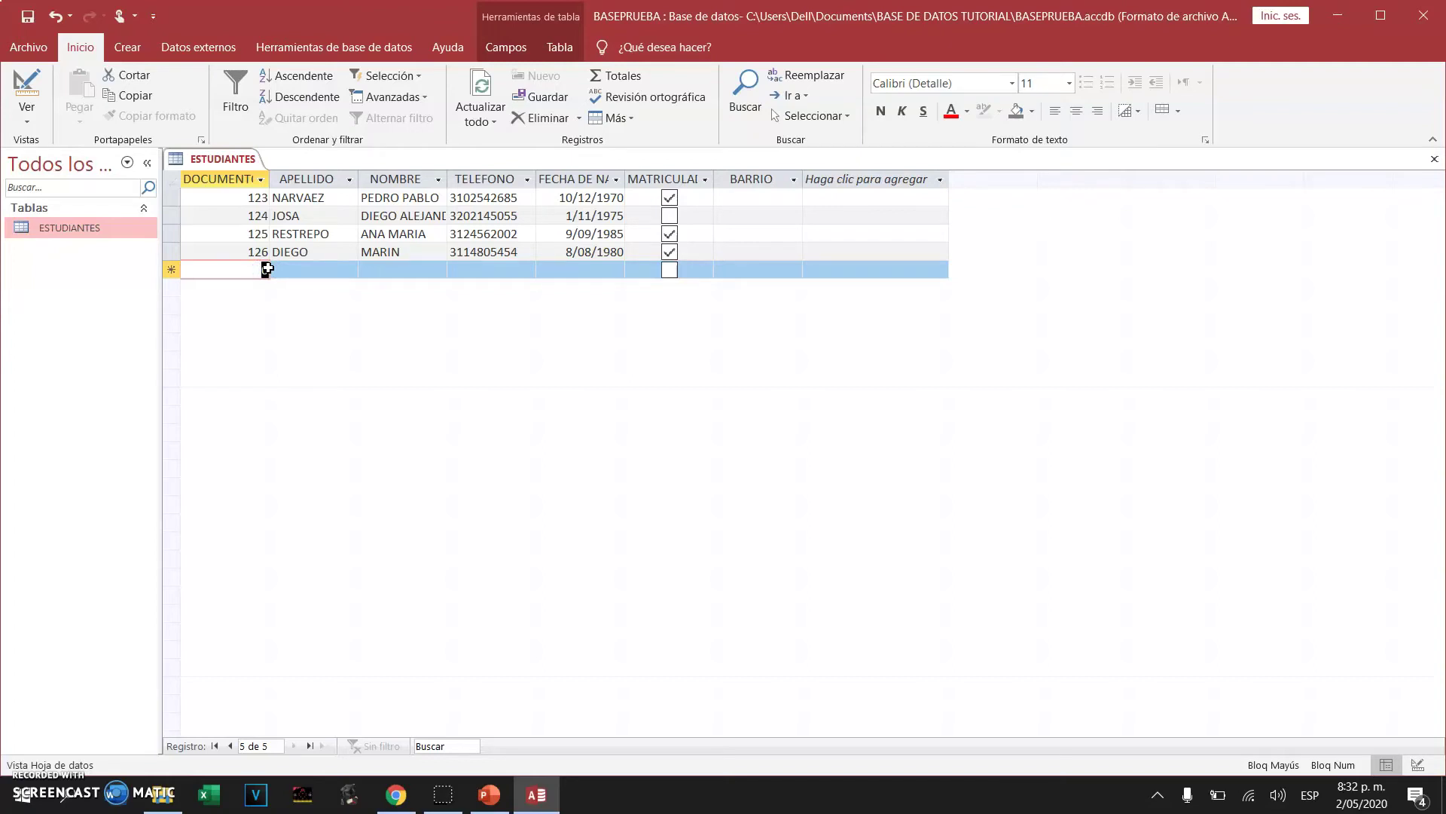
Correct the rejected document entry to 127 in the new row and type a placeholder surname
type("127")
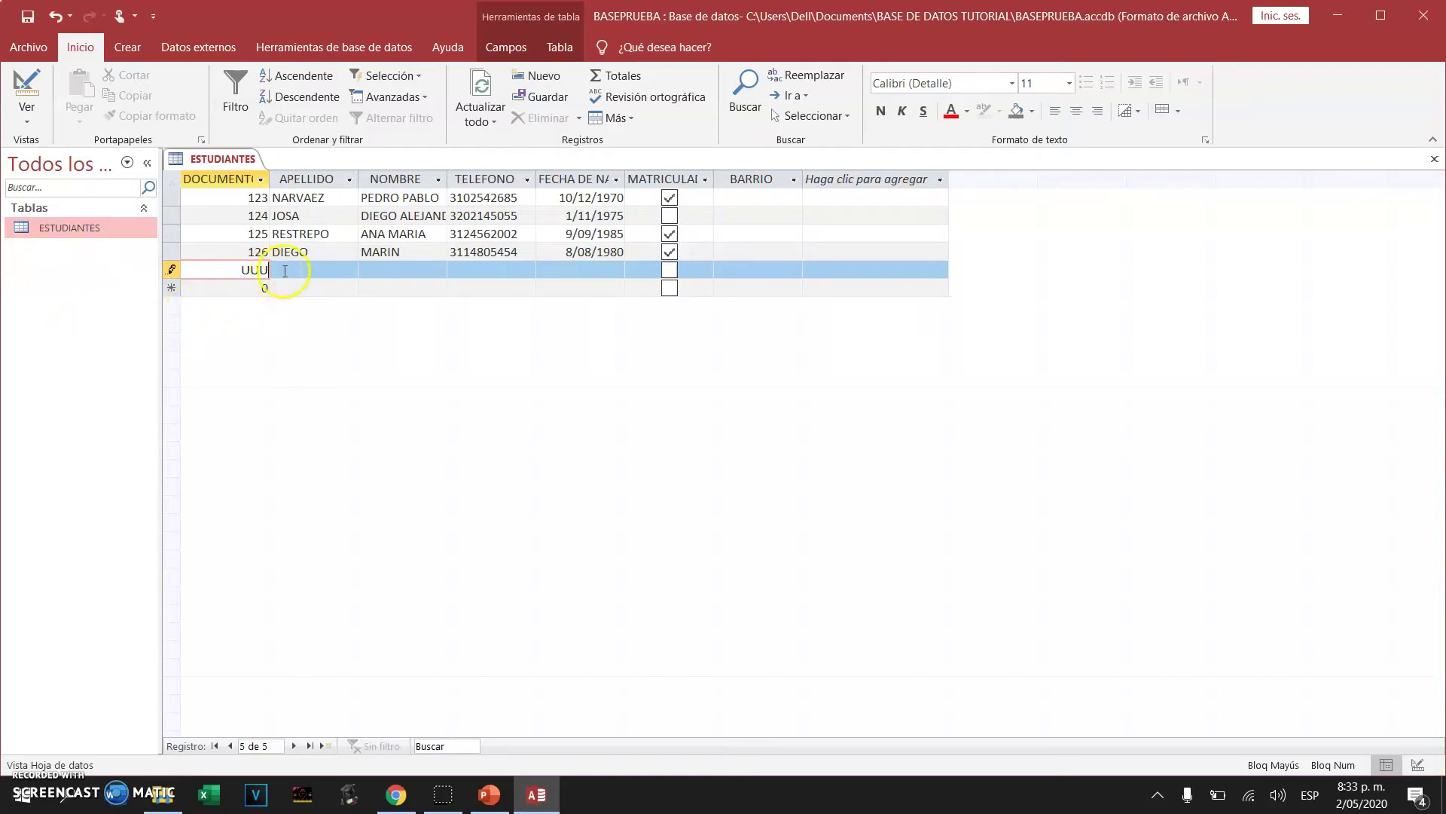
left_click(284, 271)
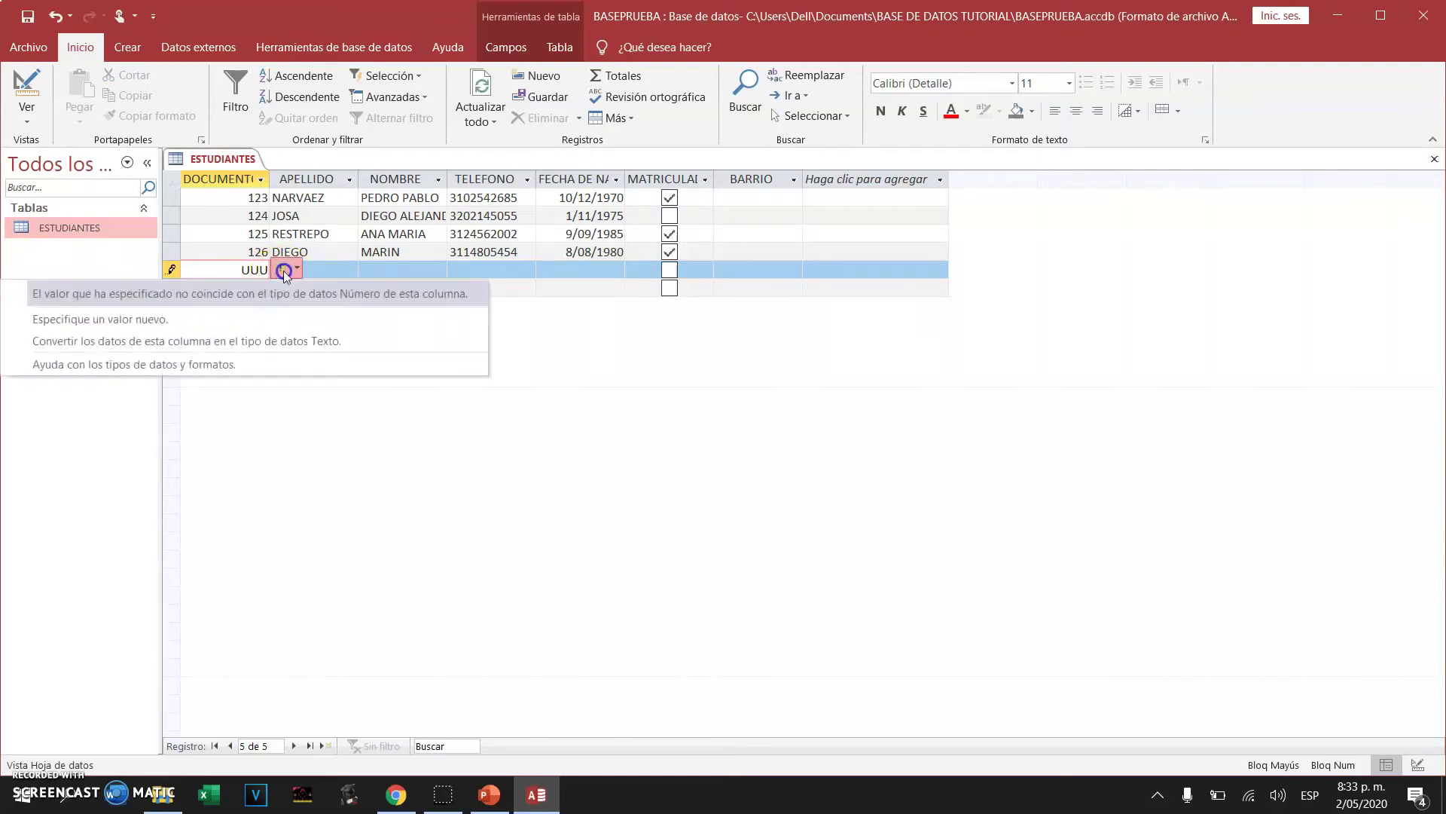
left_click(242, 280)
left_click_drag(241, 277, 265, 280)
type("12")
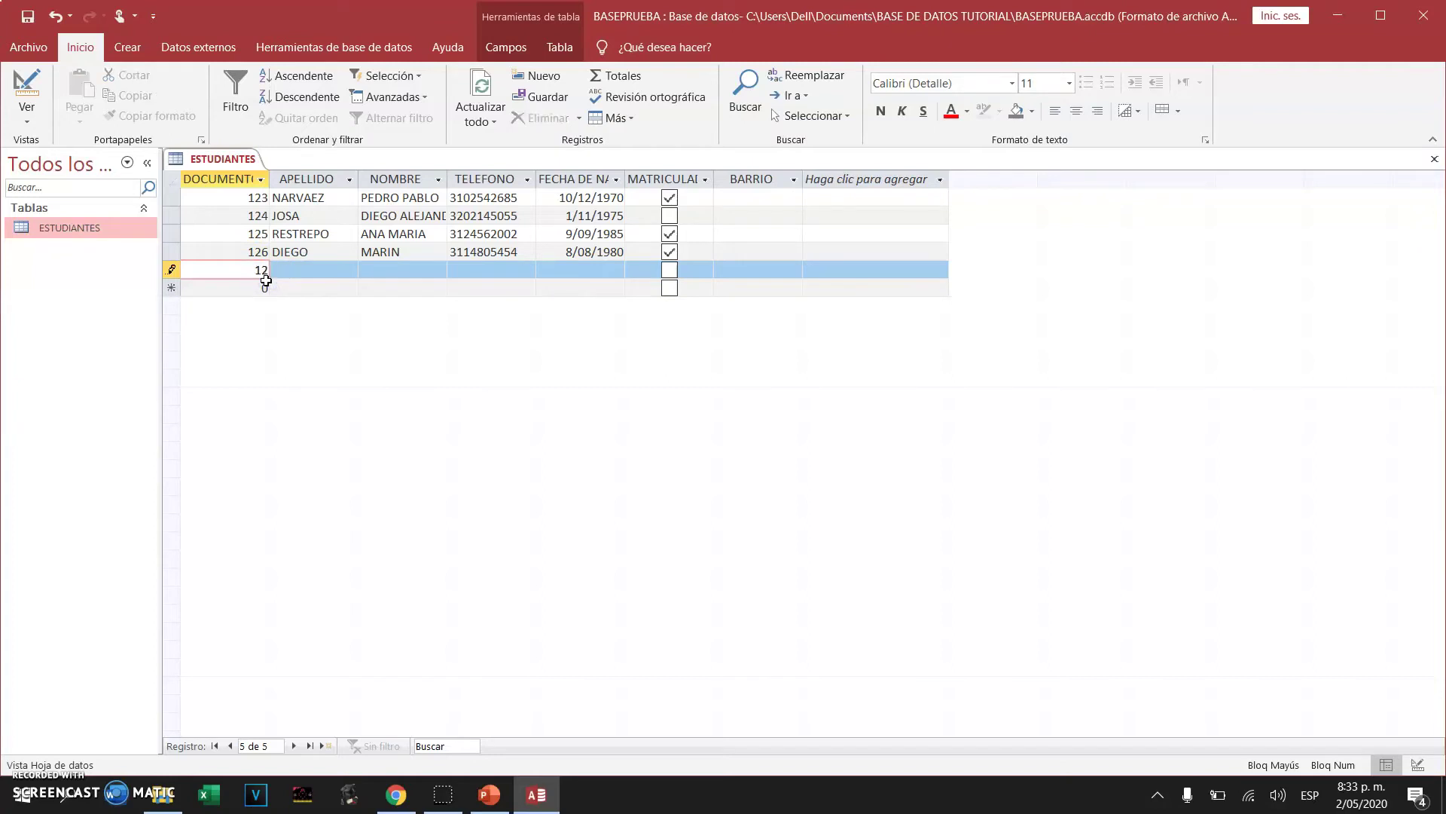
type("7")
left_click(326, 264)
type("SJFLKSFJSLKFJS")
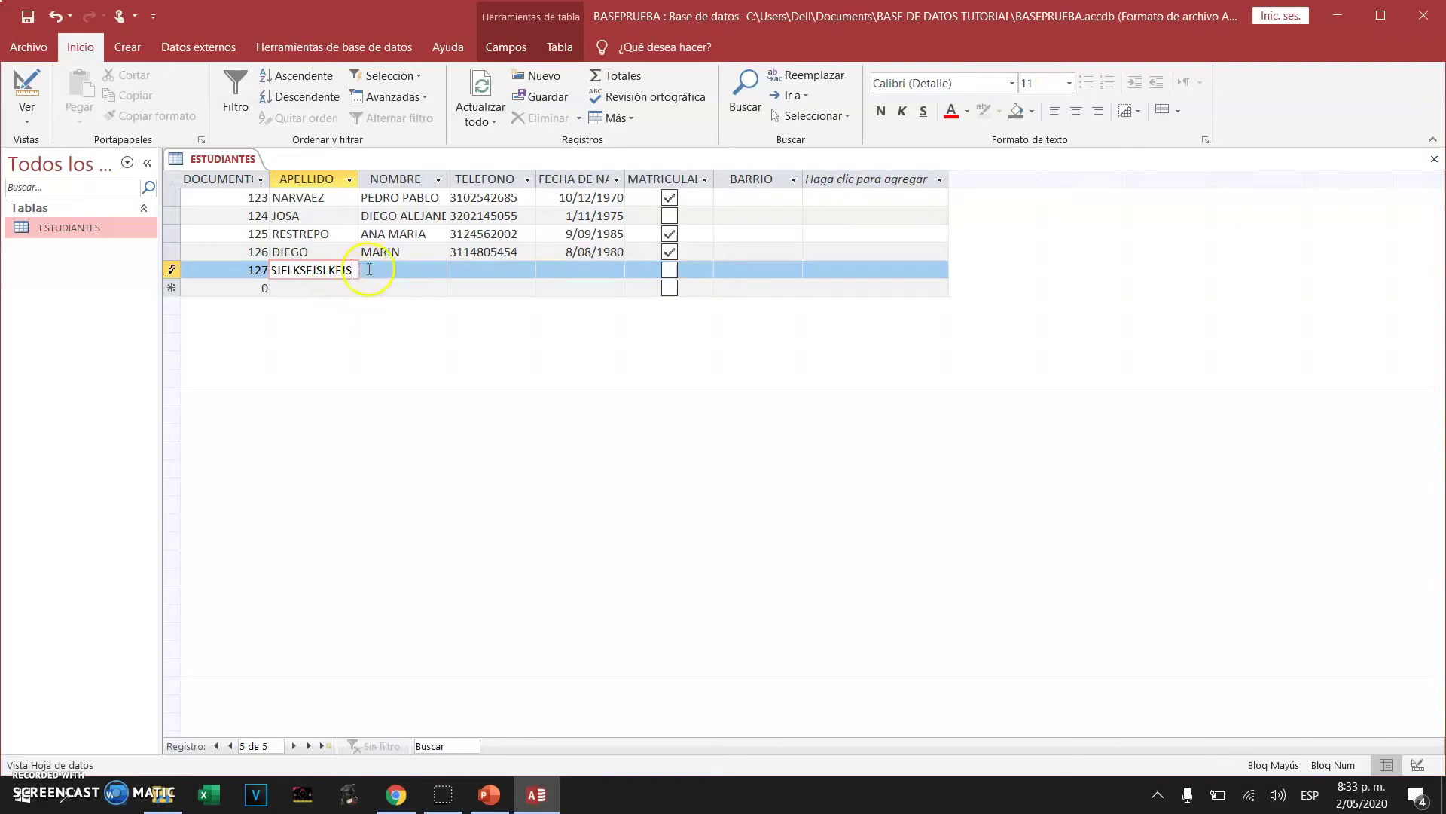
Replace record 127's placeholder surname, then enter its first name and phone number
left_click(369, 269)
left_click(343, 269)
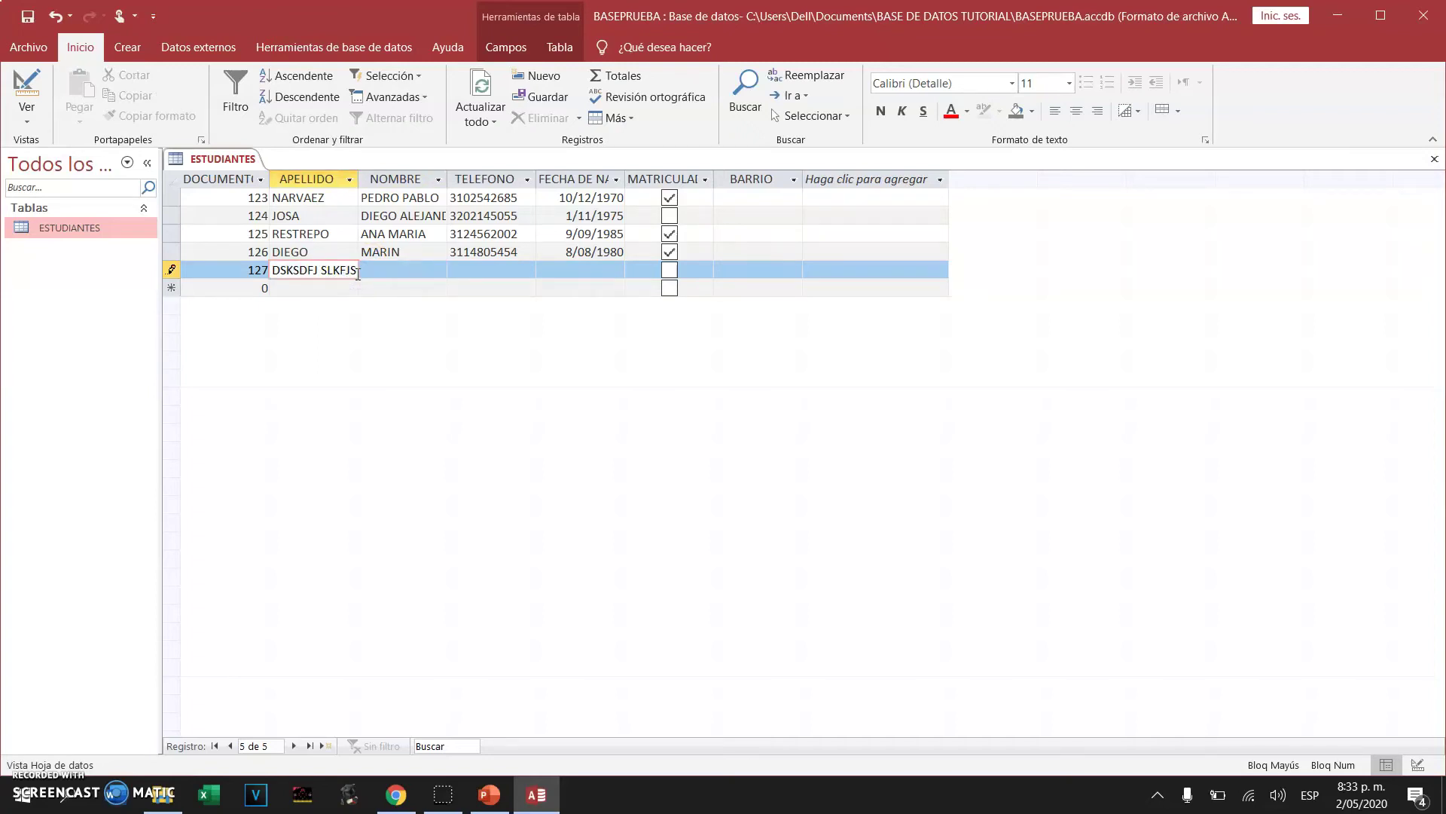
left_click_drag(356, 273, 212, 284)
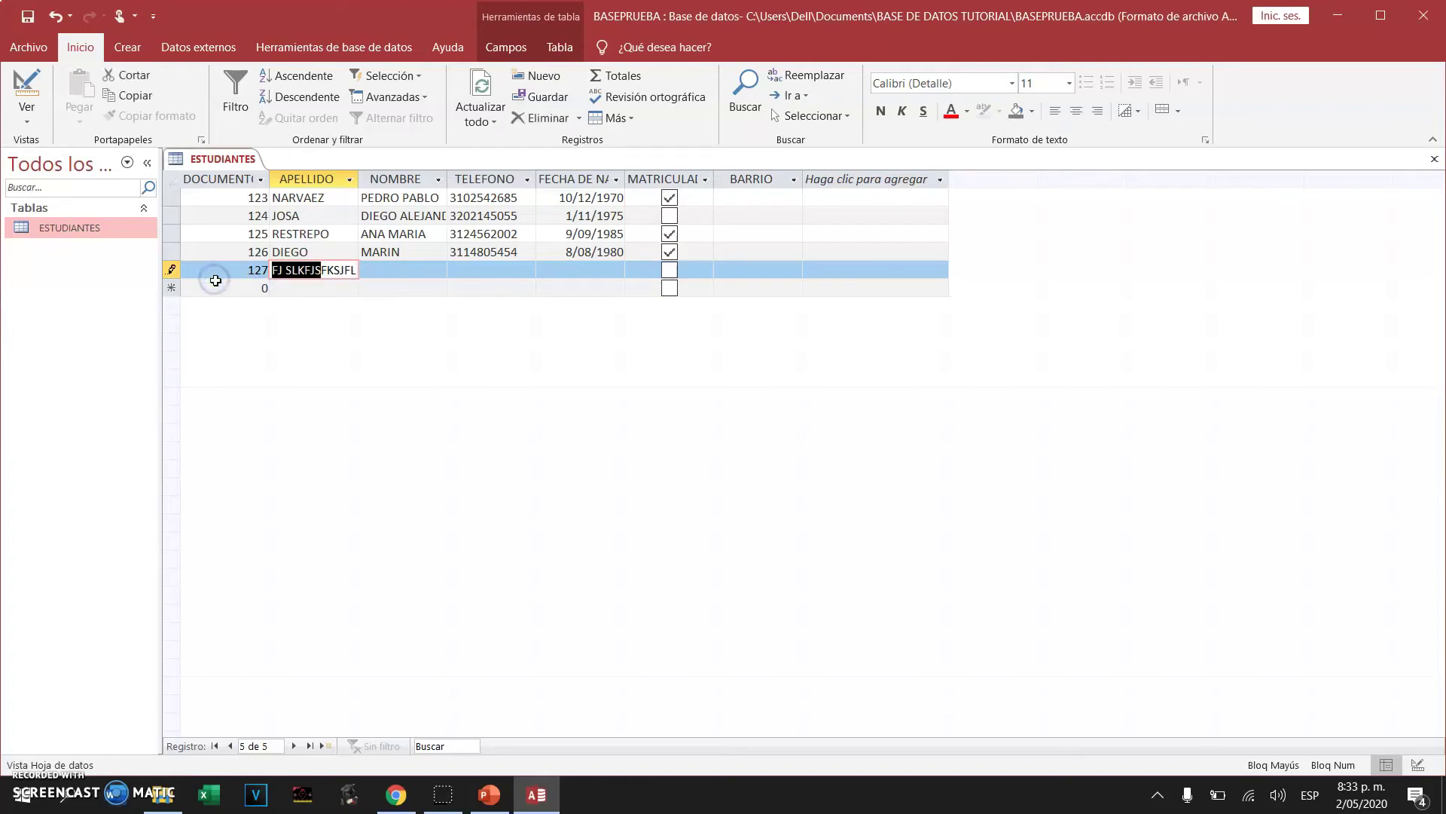
key("BackSpace")
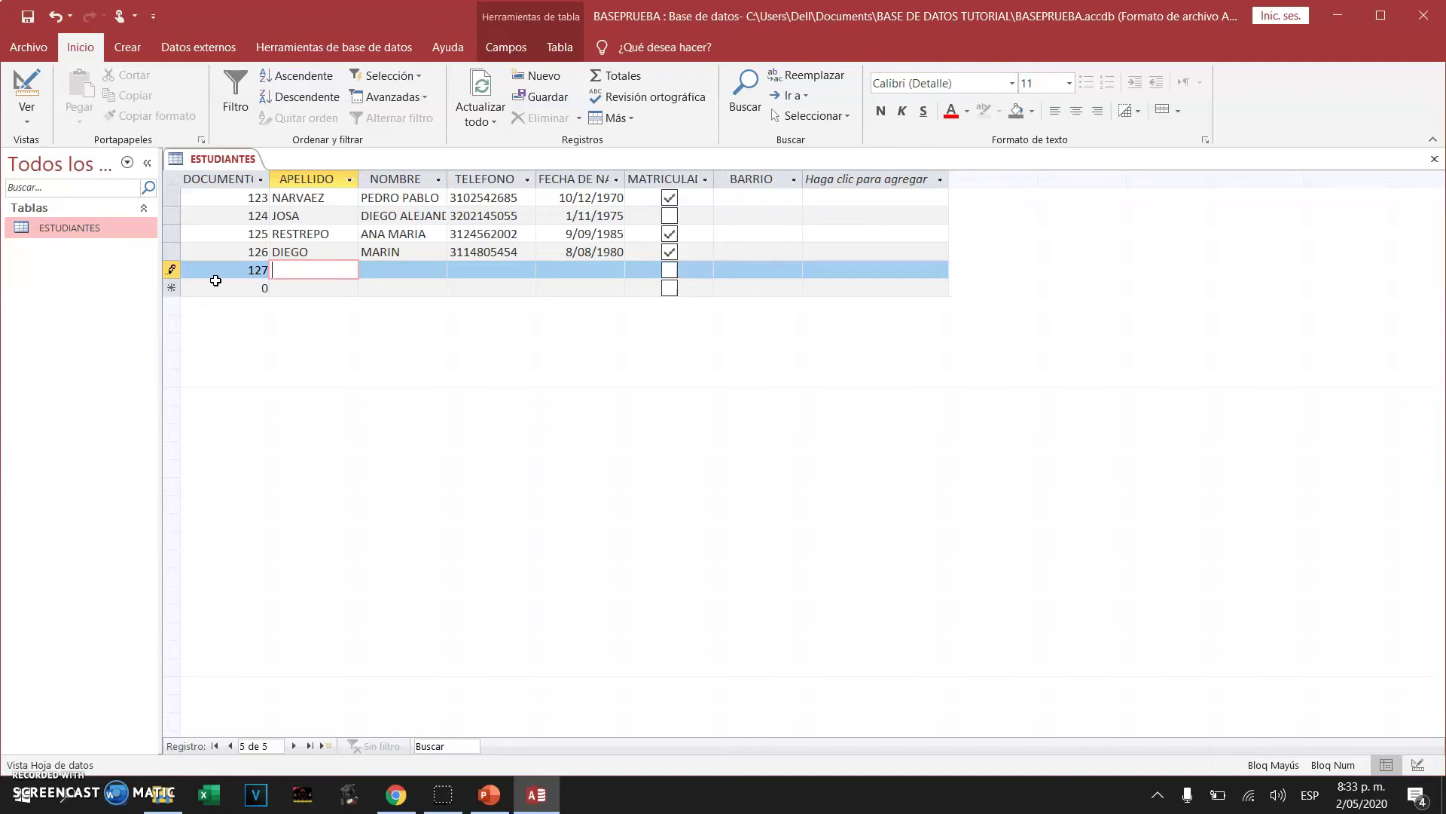
key("Tab")
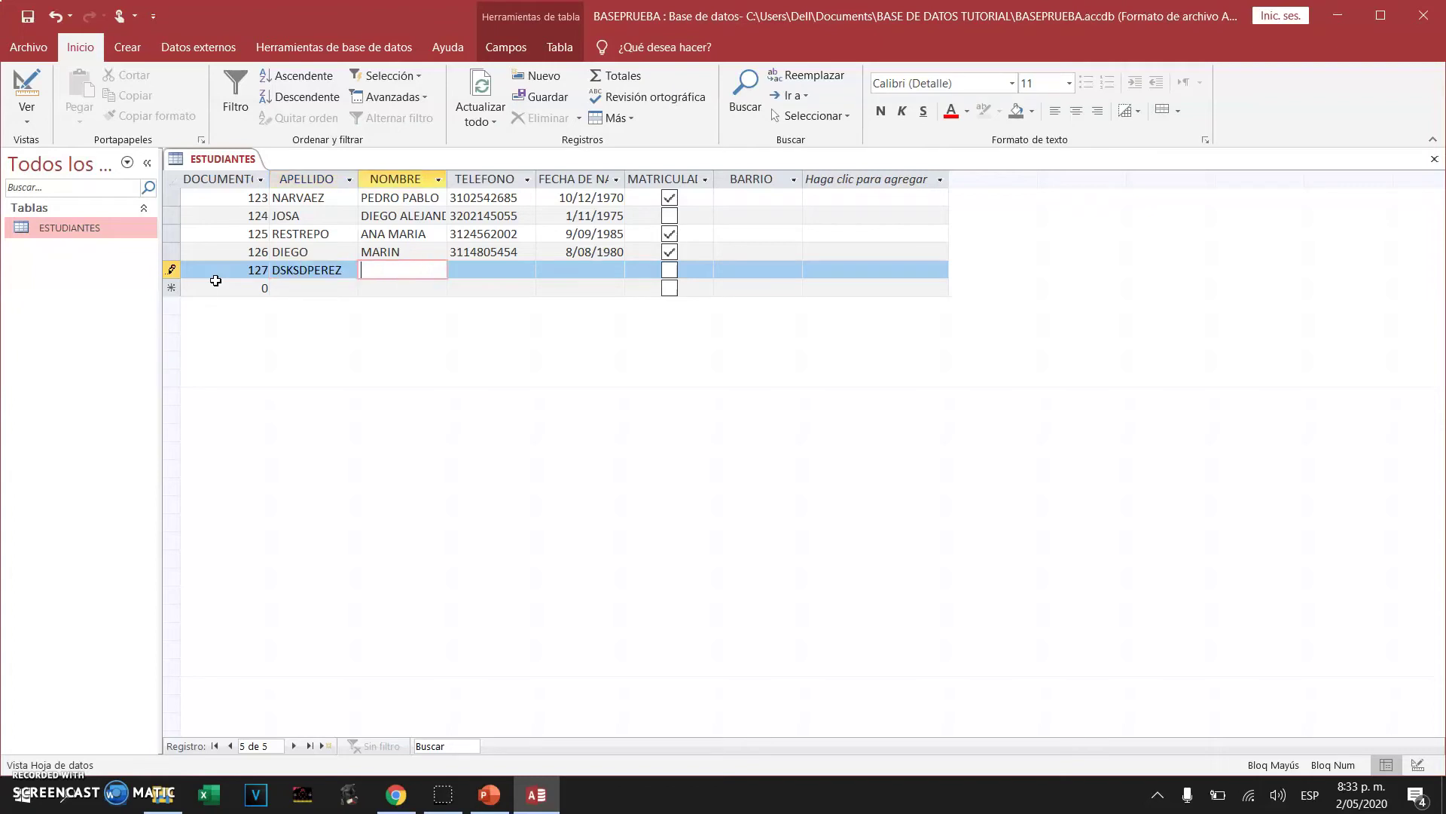
key("Tab")
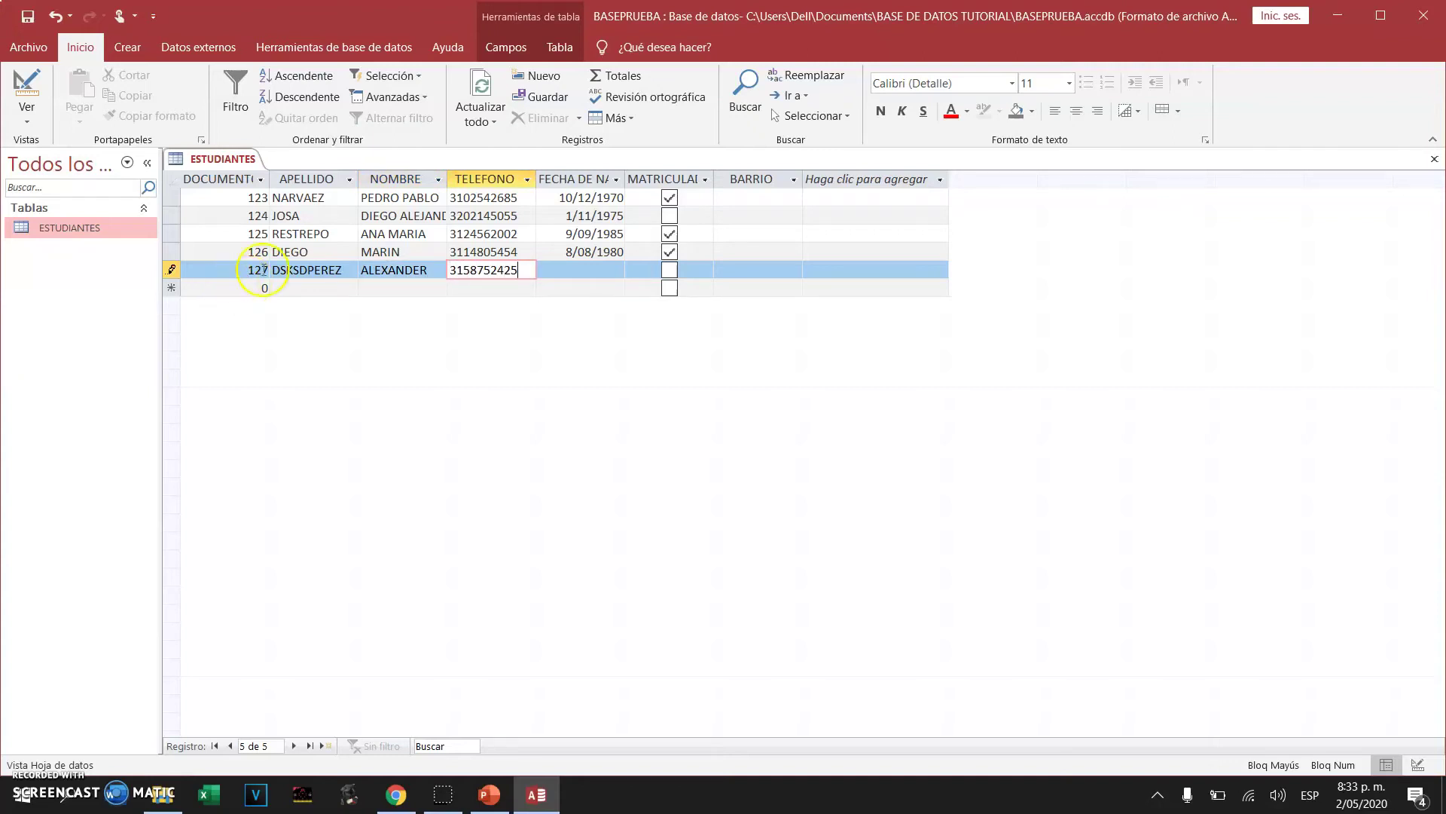
Fix record 127's birth date to 9/10/1975, mark it enrolled, save, and close the table
left_click(575, 270)
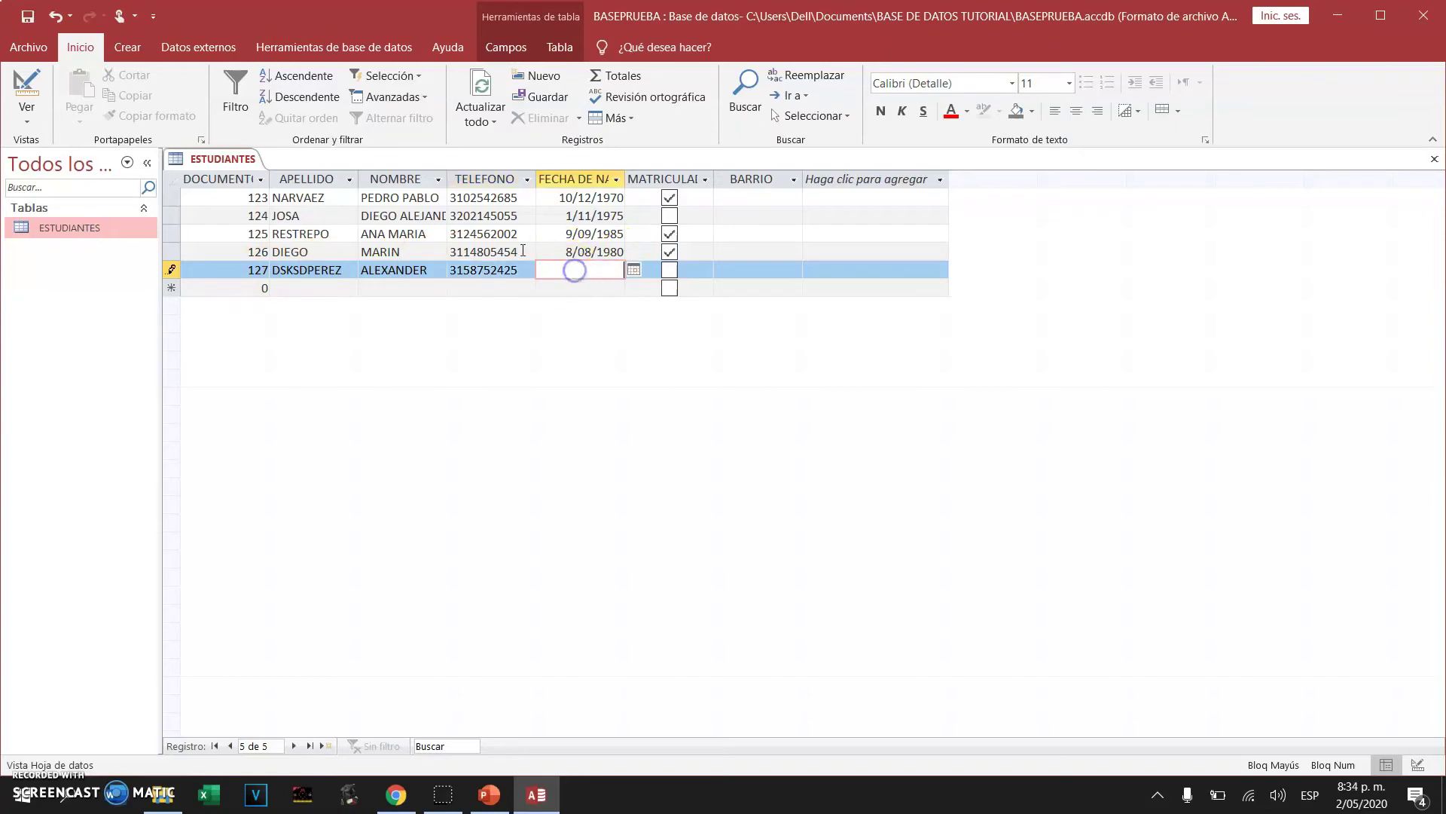
type("09/0/1975")
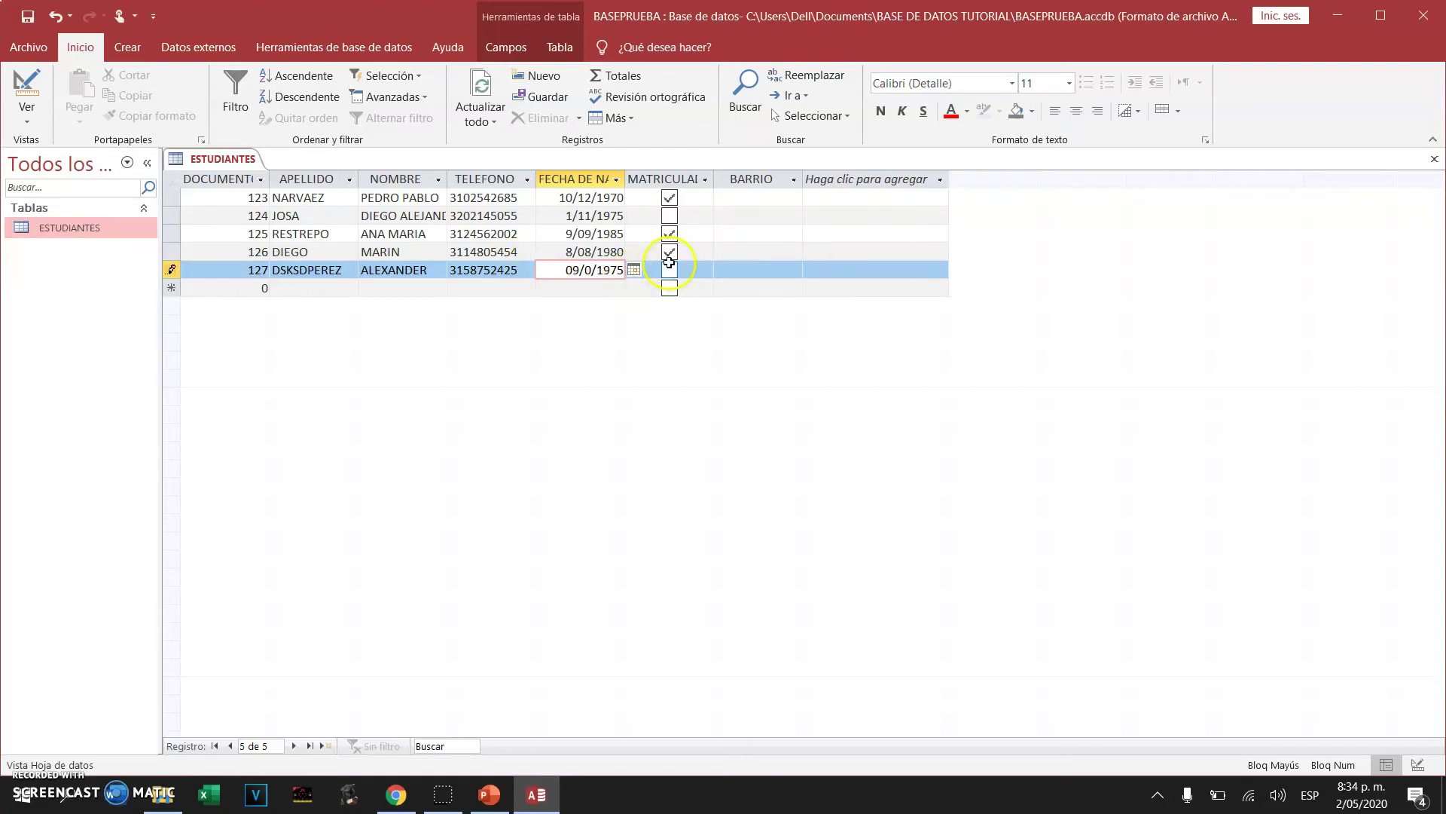
left_click(675, 273)
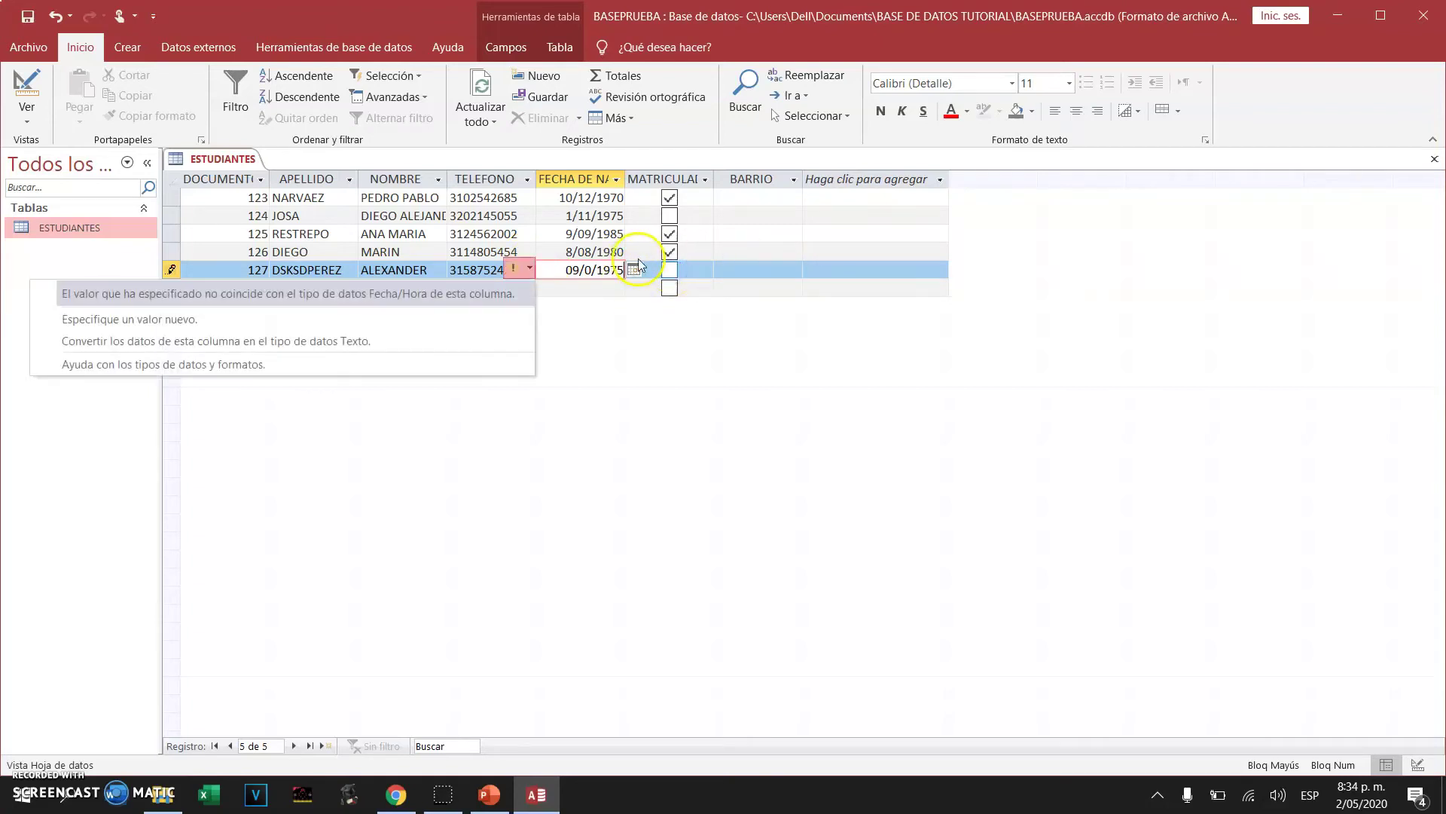
left_click(586, 272)
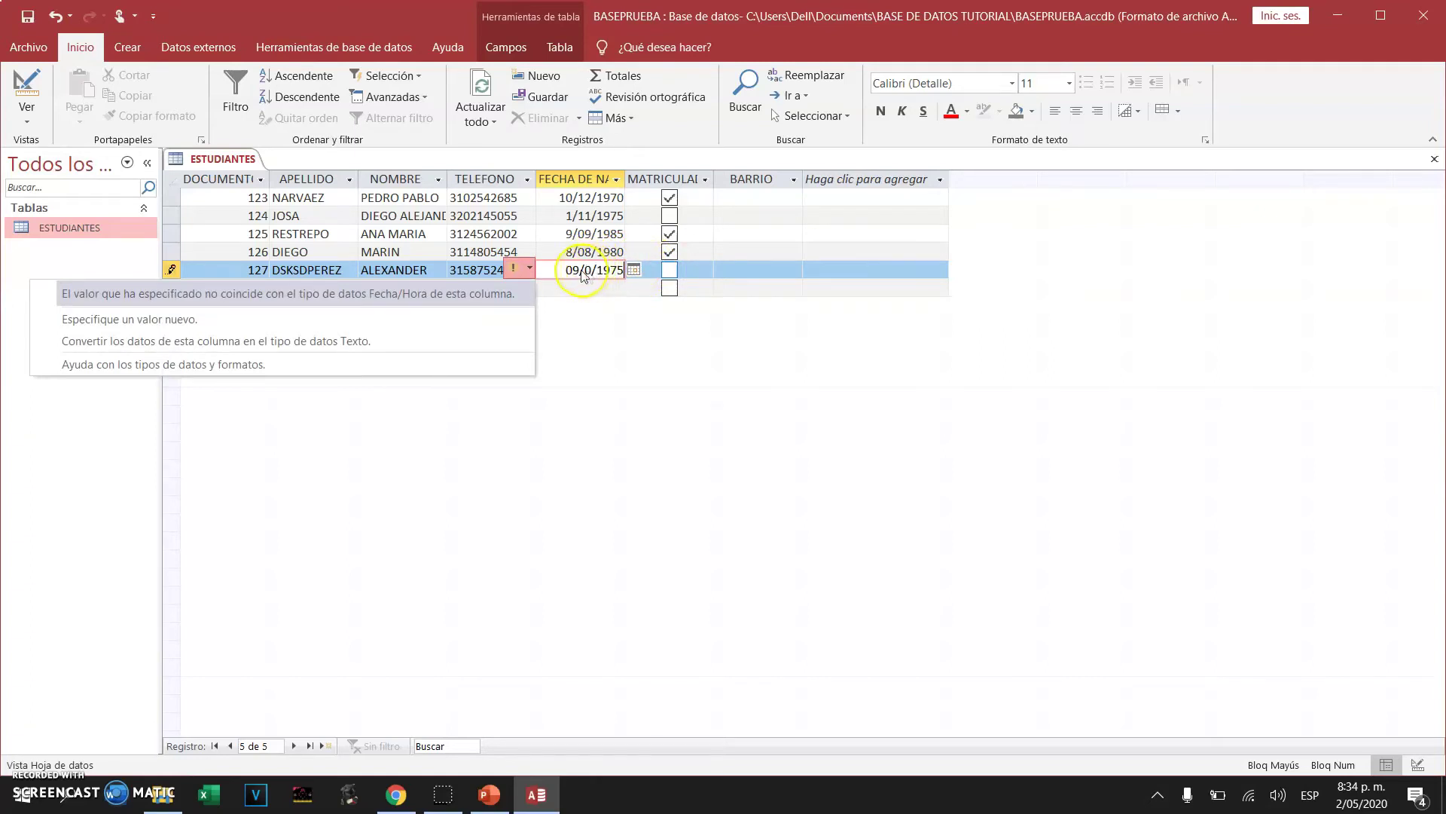
left_click(587, 273)
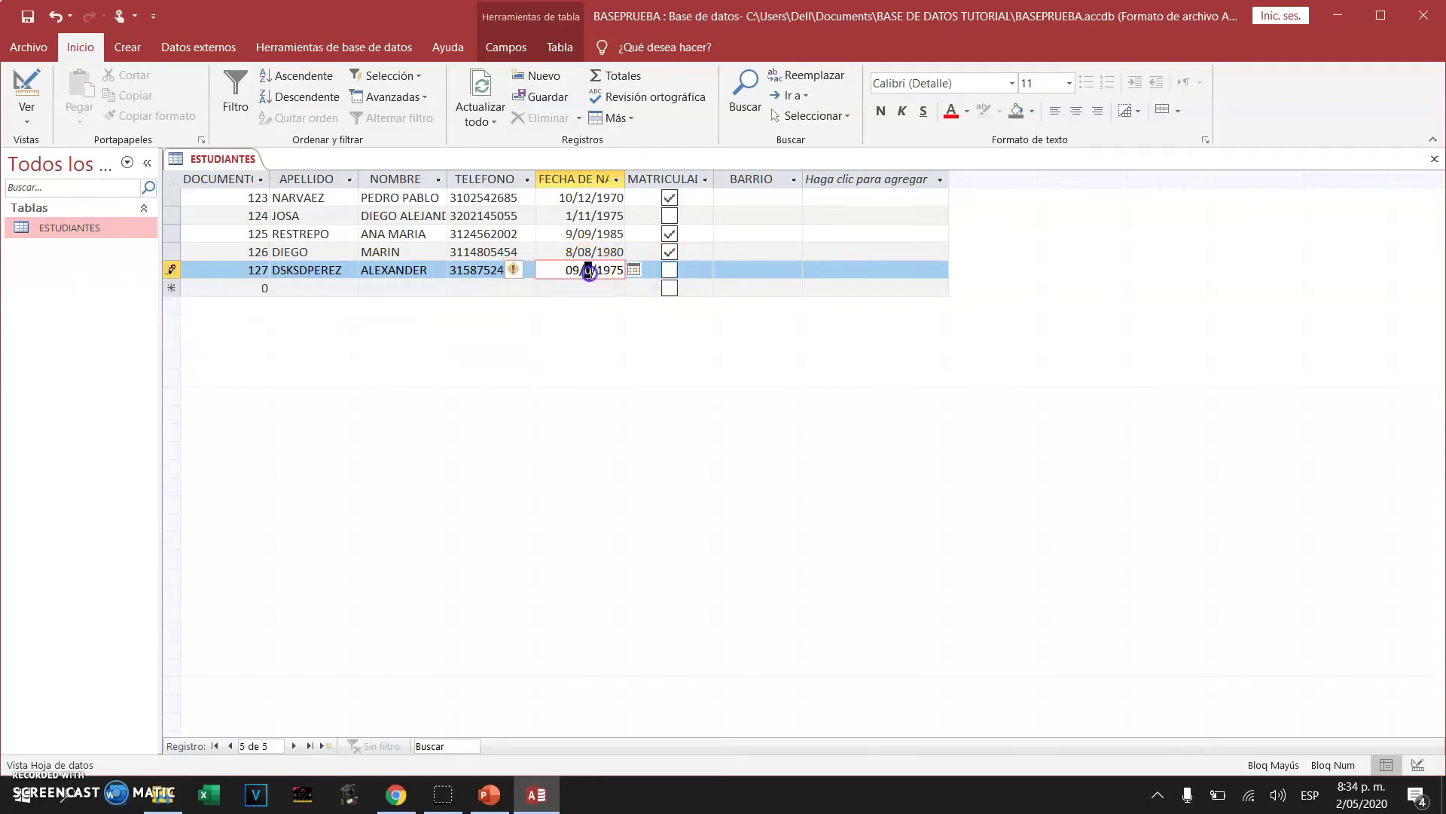
type("1")
left_click(670, 270)
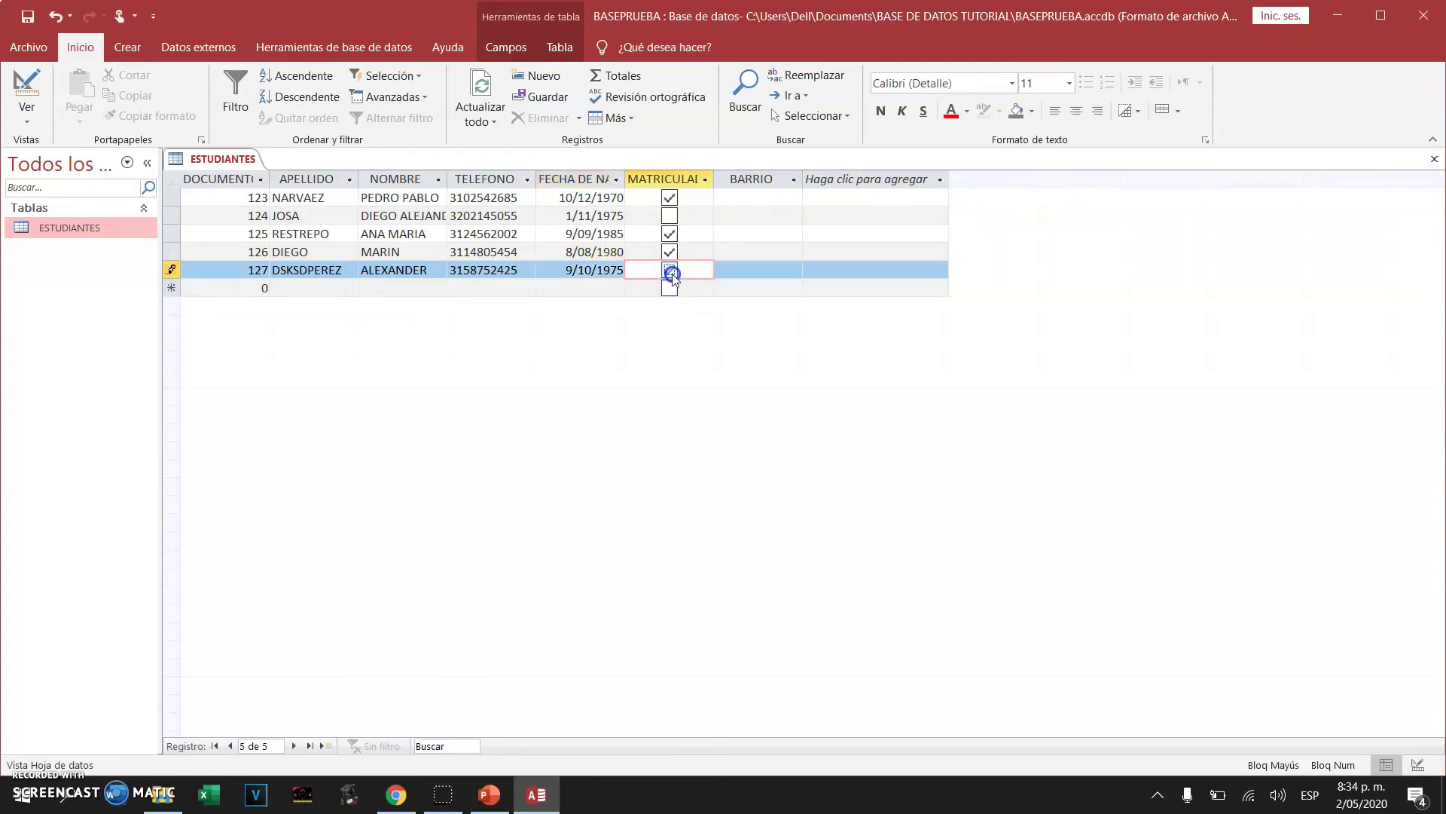
left_click(735, 270)
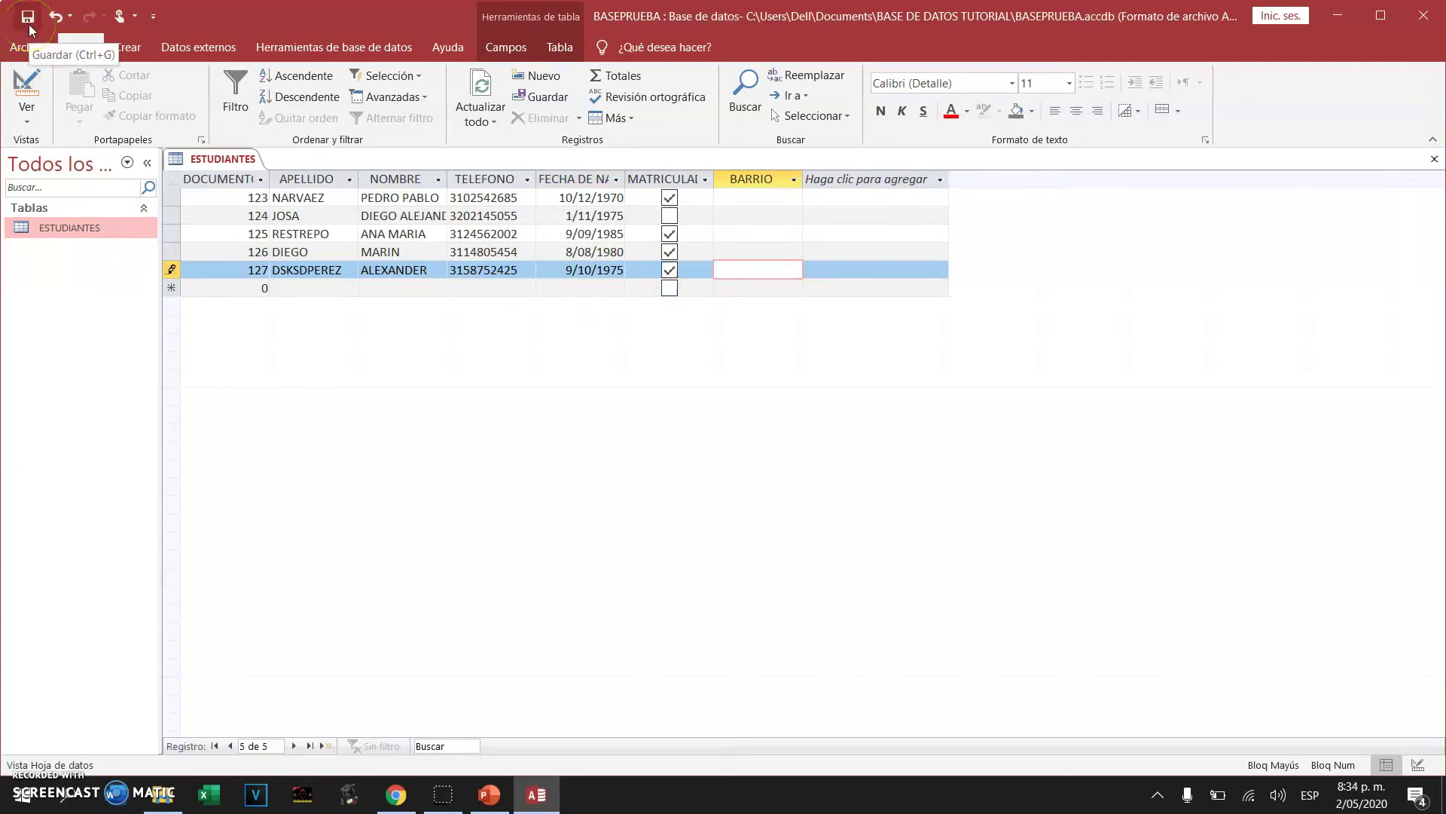
left_click(28, 17)
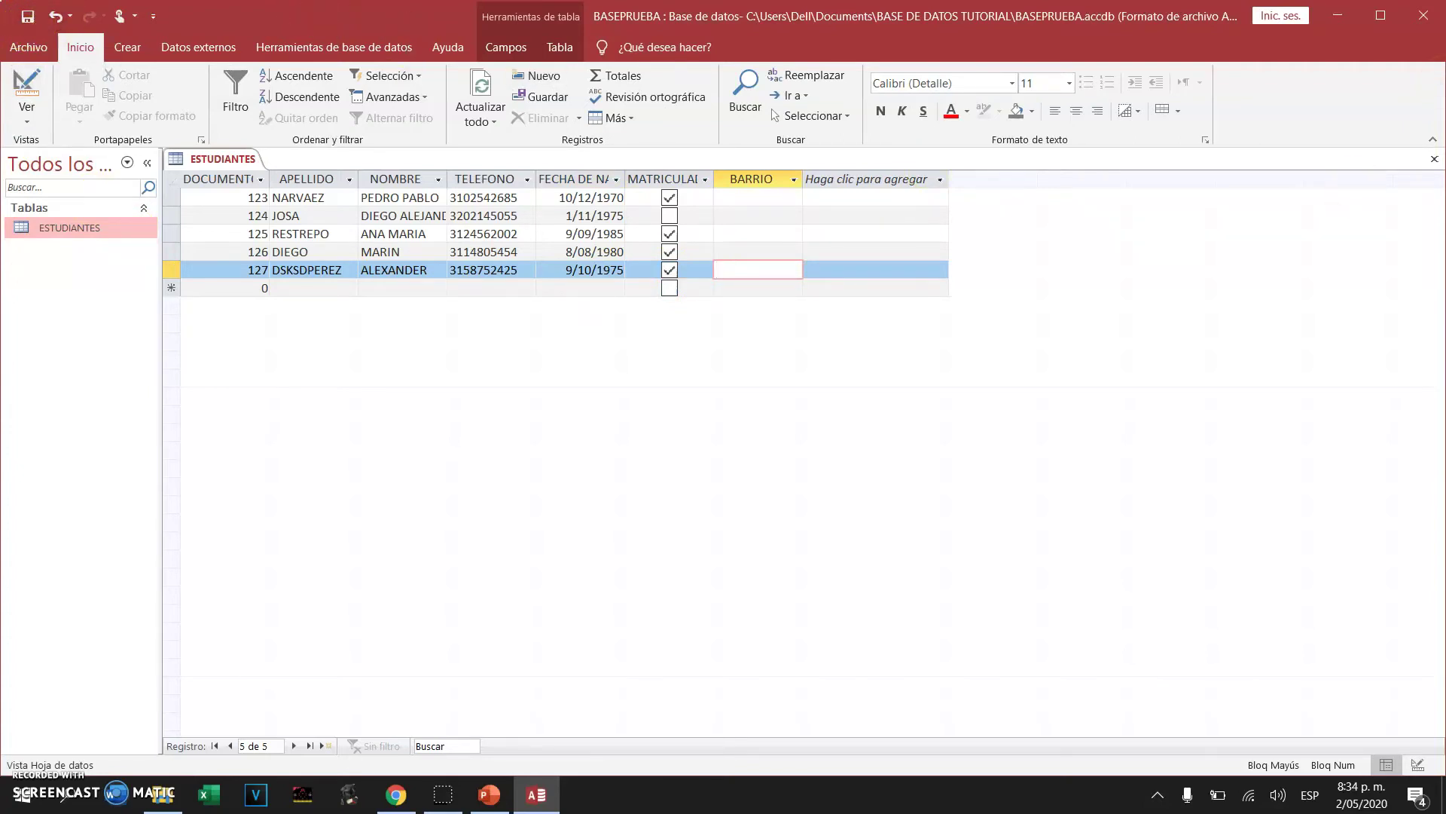
left_click(1435, 159)
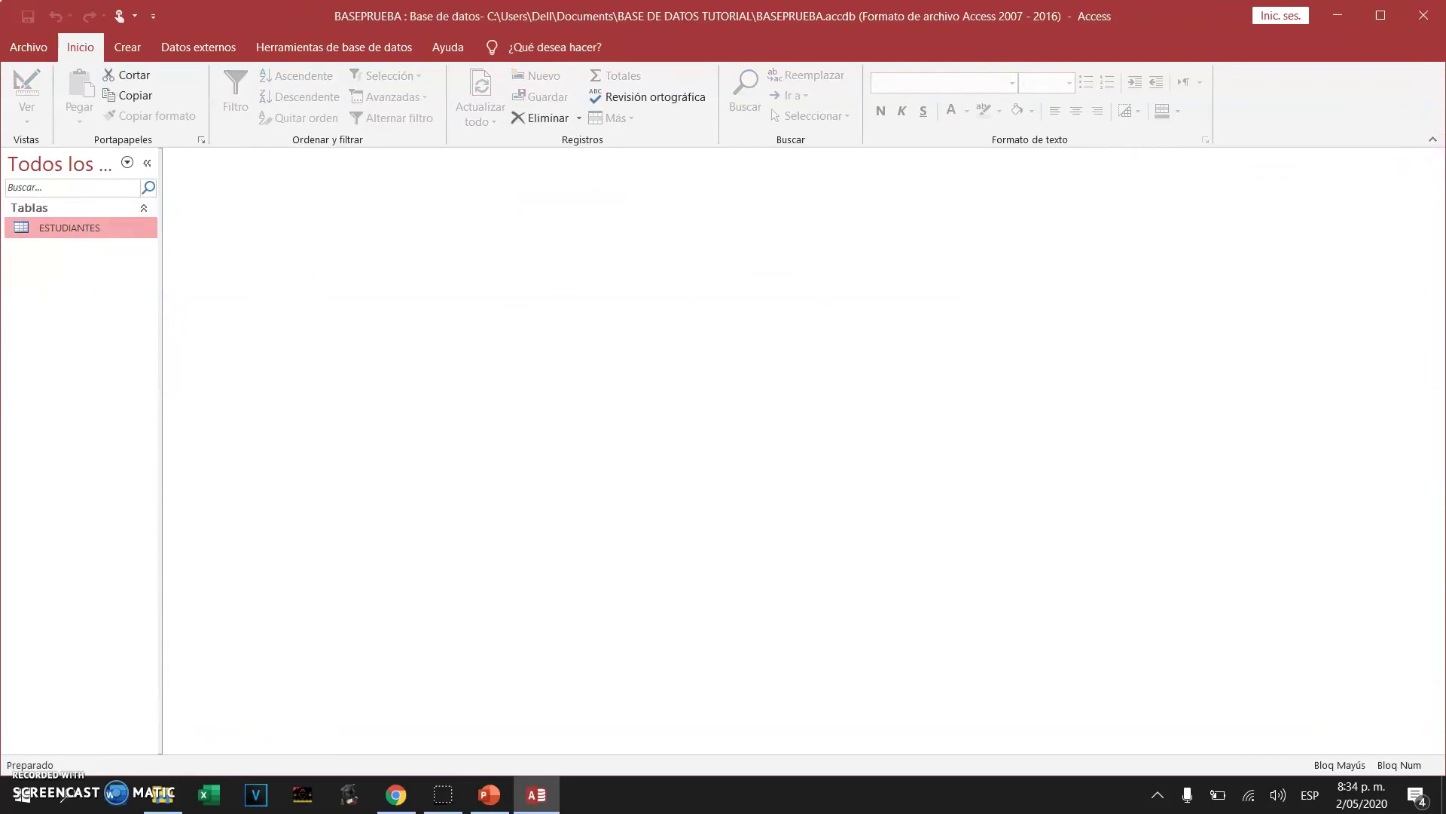
Reopen ESTUDIANTES in design view and review the DOCUMENTO field's Requerido and Indexado settings
right_click(97, 235)
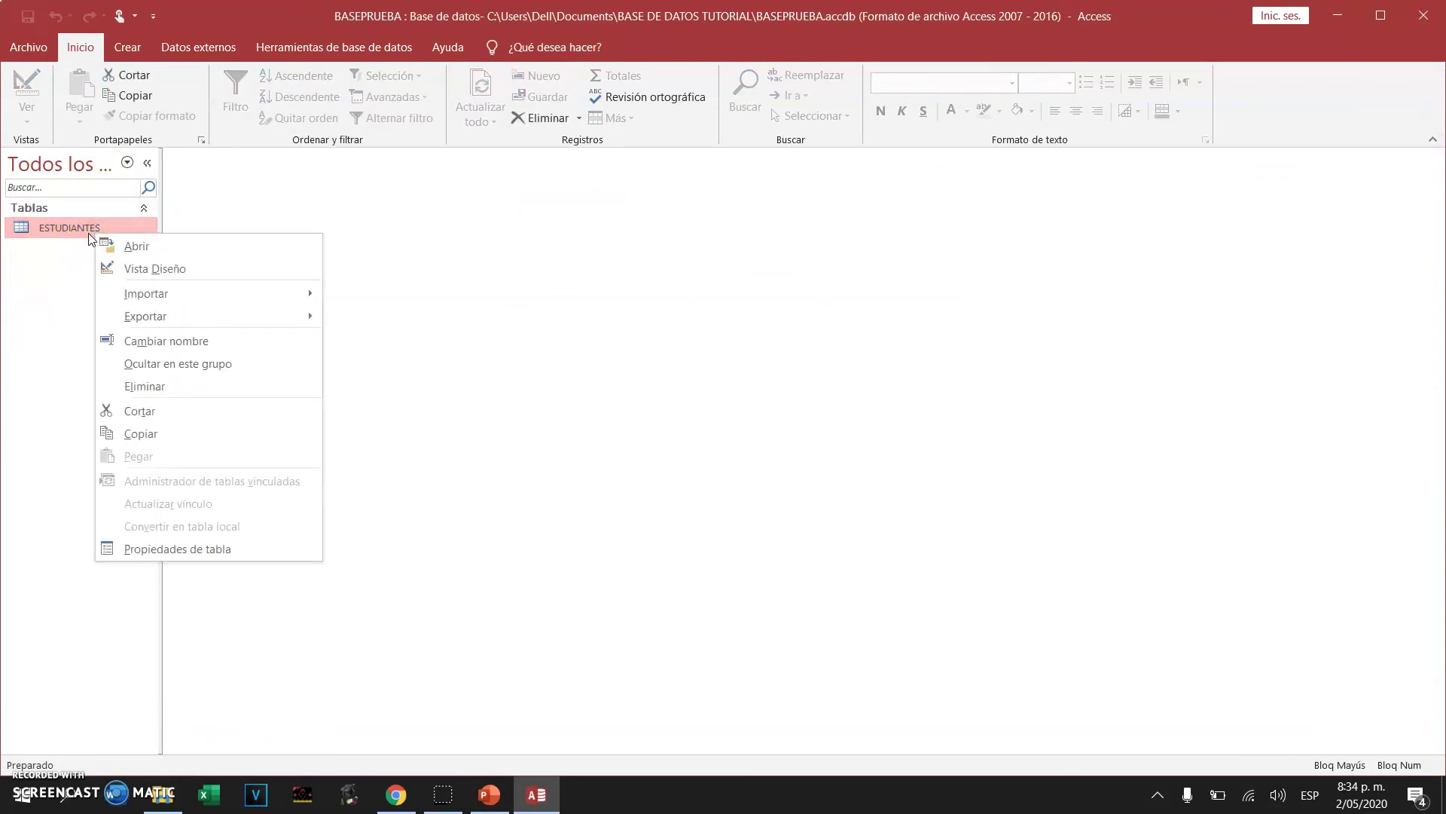
left_click(153, 270)
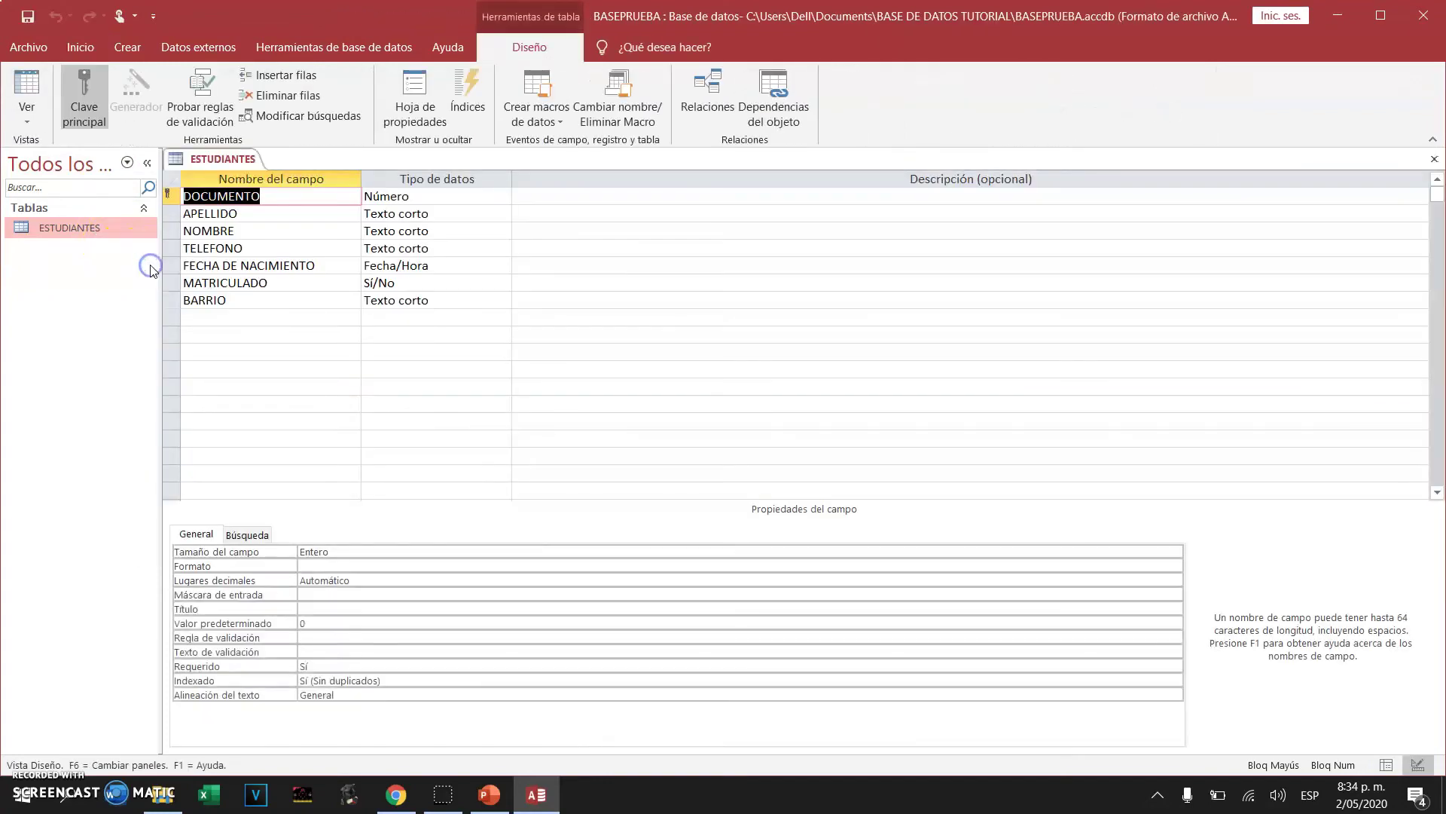
left_click(211, 200)
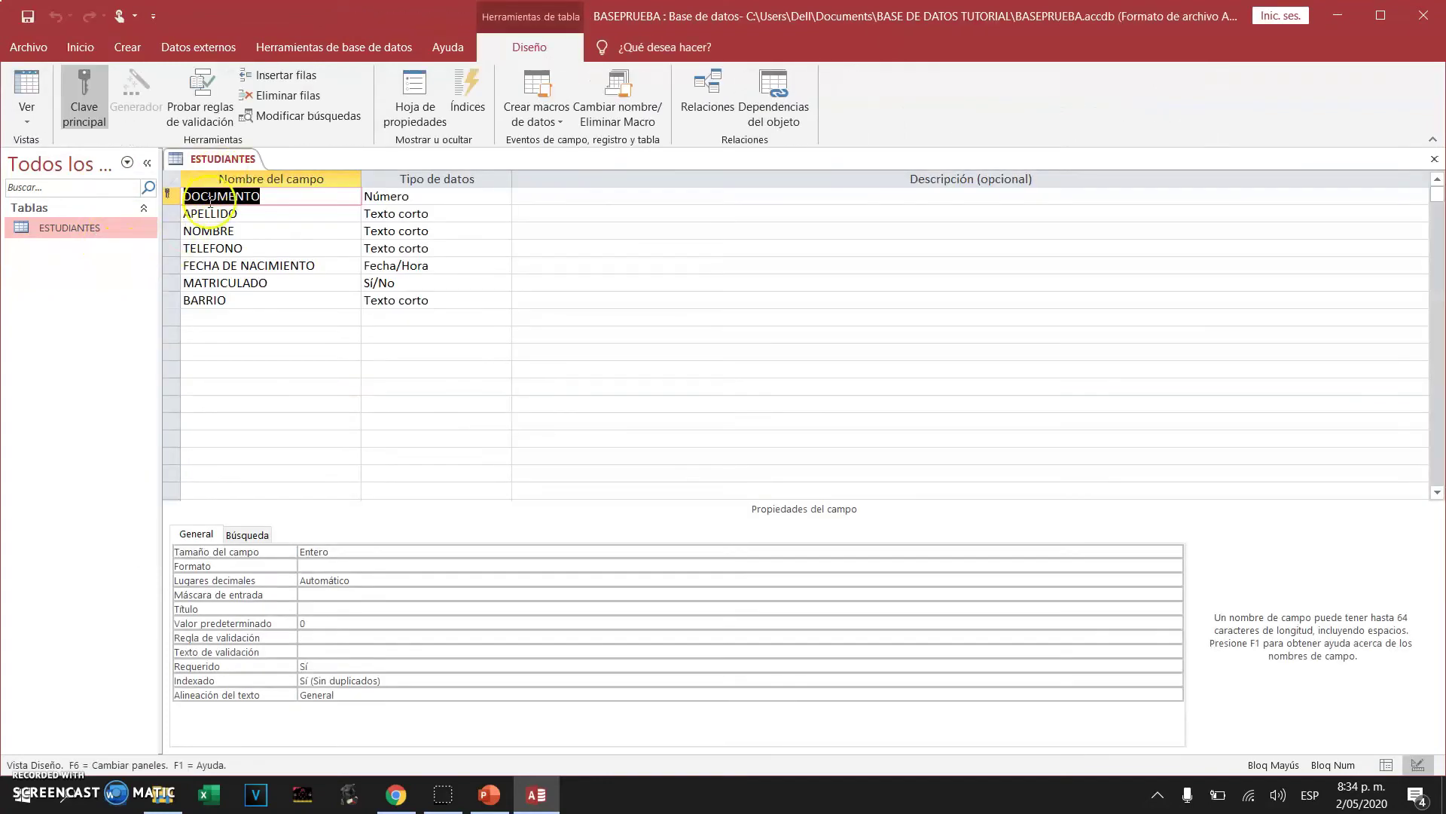
left_click(168, 195)
left_click(169, 194)
left_click(171, 195)
left_click(86, 240)
left_click(169, 196)
Open ESTUDIANTES and type a test record reusing document 123 with filler names and phone
left_click(69, 228)
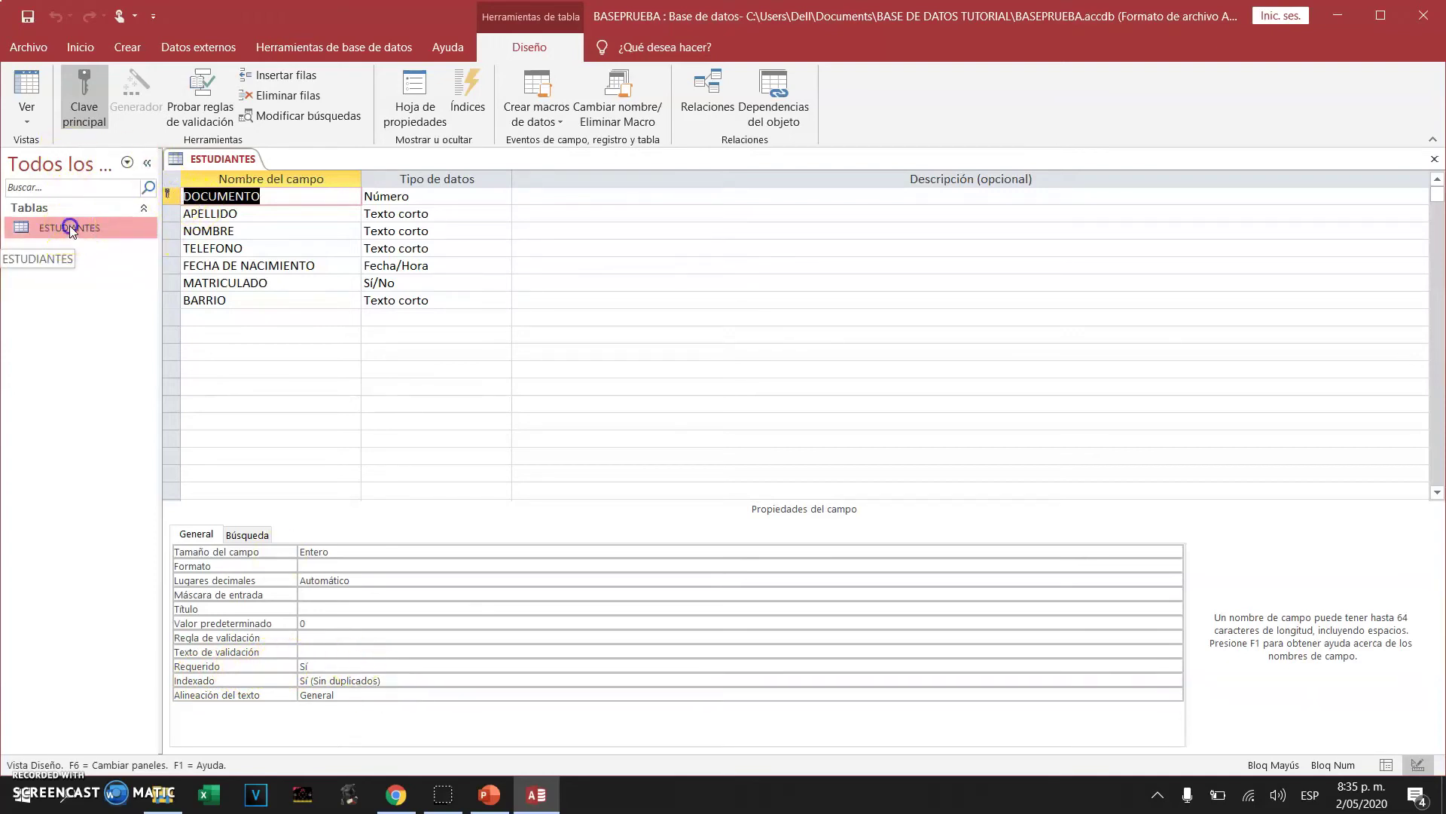
left_click(69, 227)
left_click(225, 285)
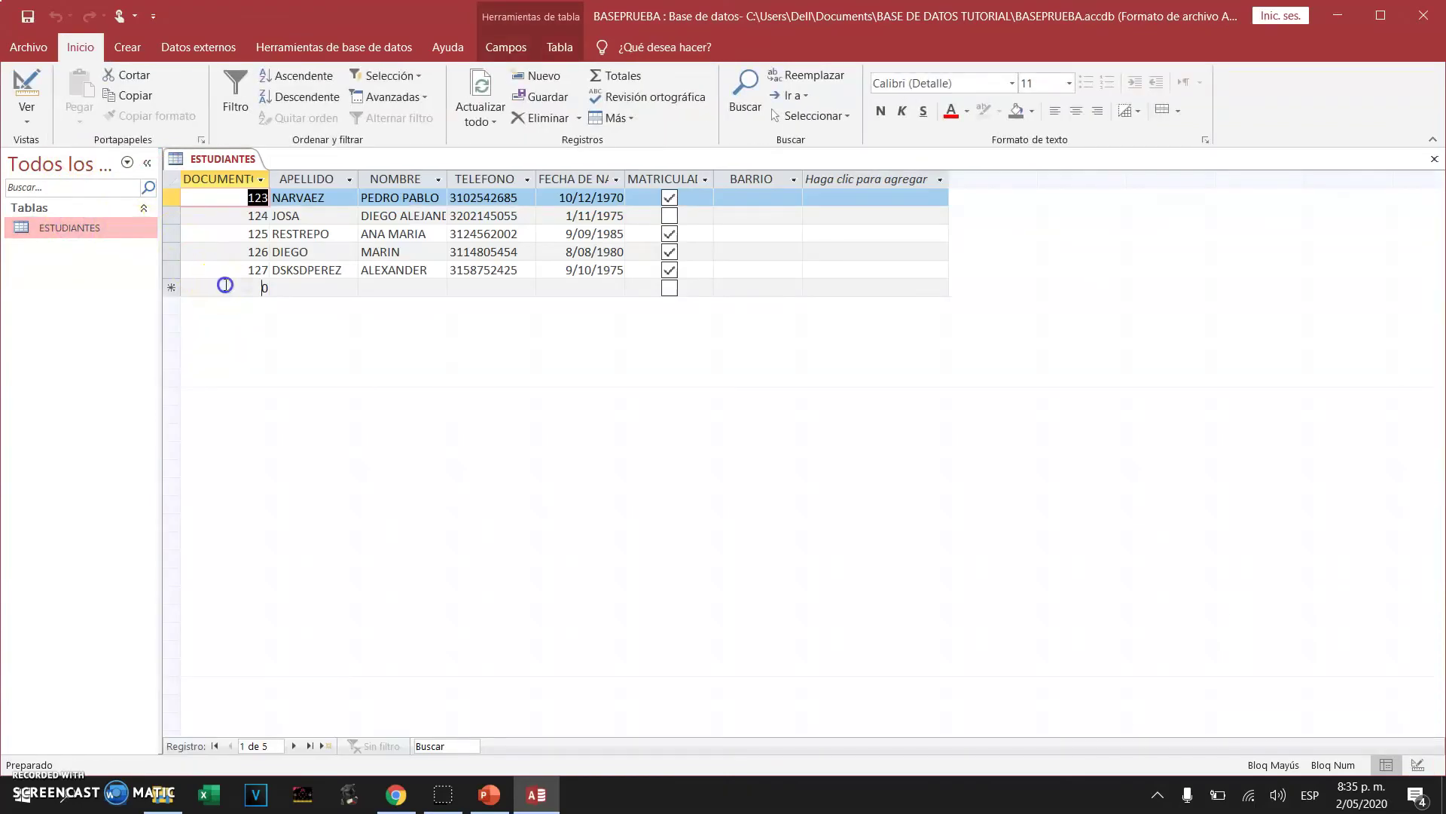
type("123")
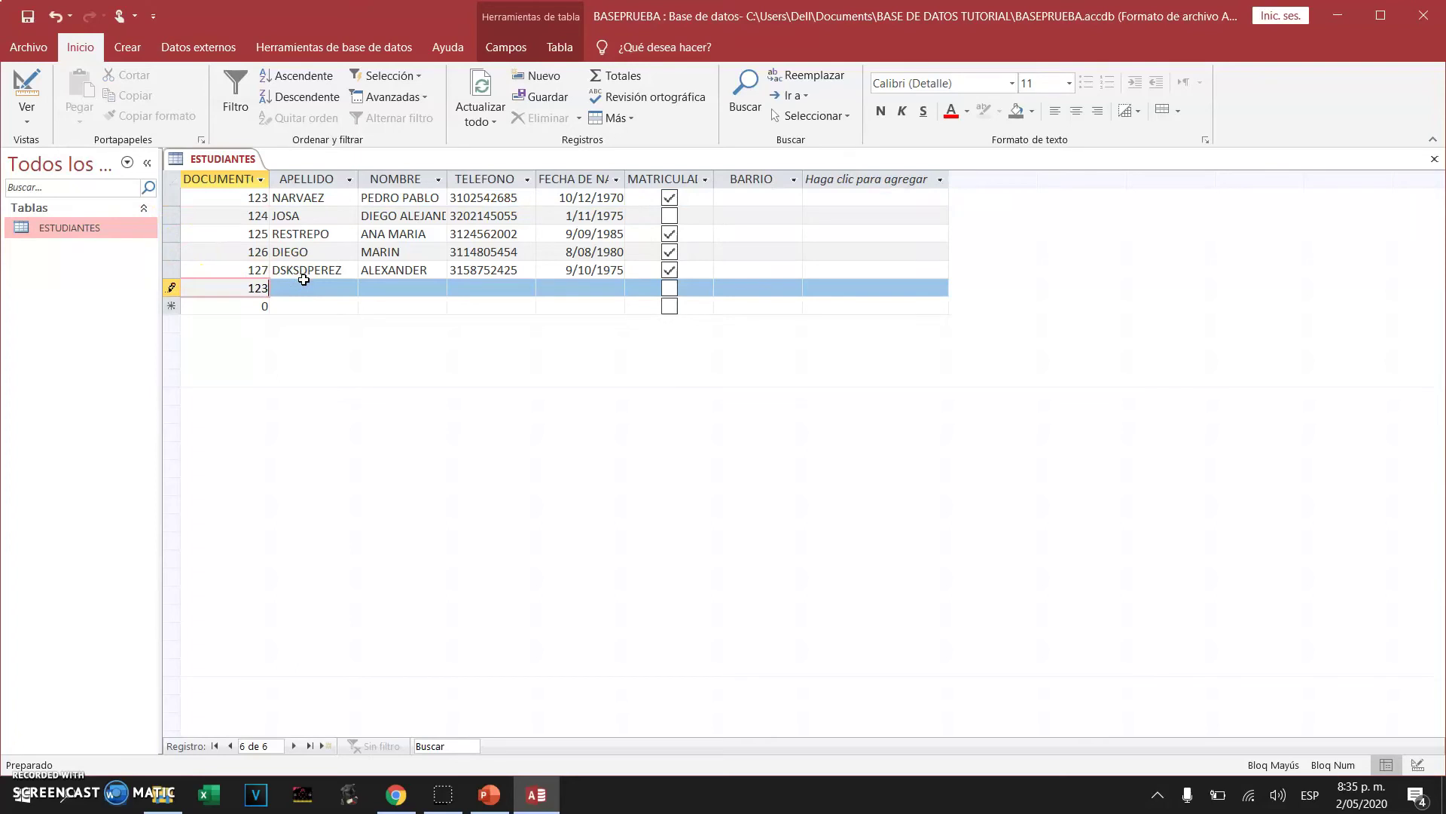
key("Tab")
type("KSFKSDF")
key("Tab")
type("DFSLKF")
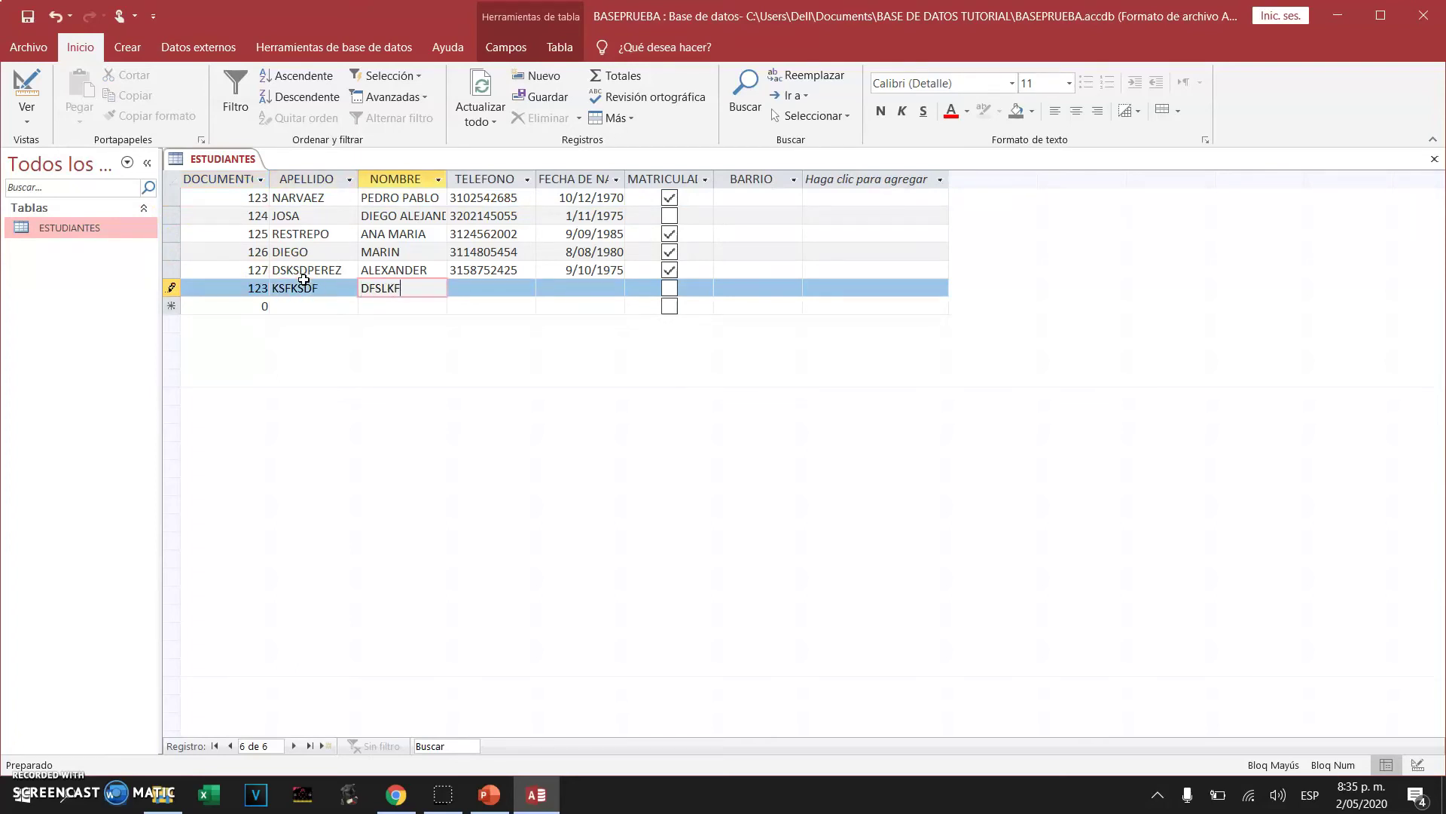
key("Tab")
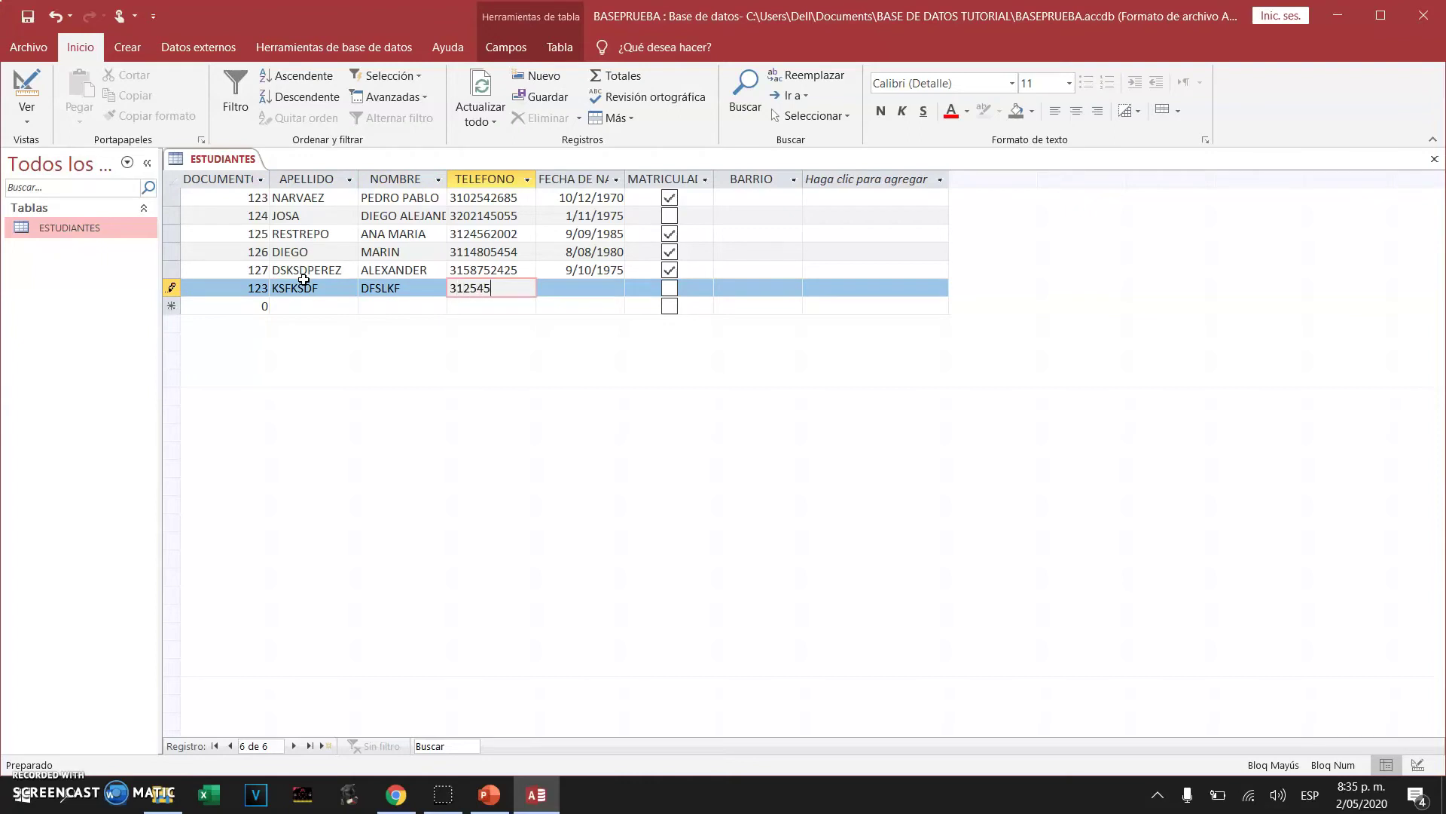
Dismiss the repeated duplicate-value errors and discard the unsaved test record with Esc
left_click(565, 269)
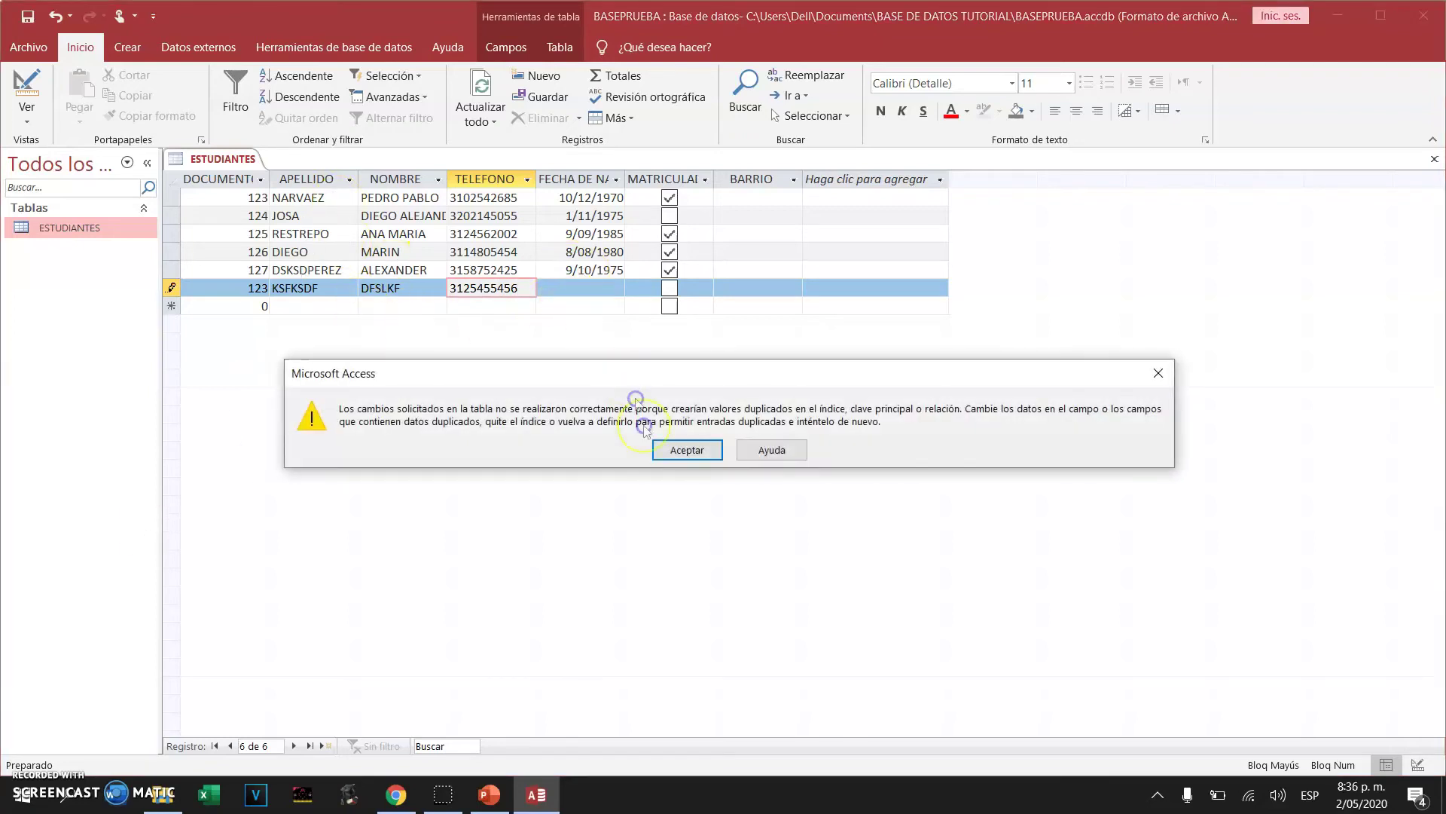
left_click(667, 449)
key("BackSpace")
left_click(587, 288)
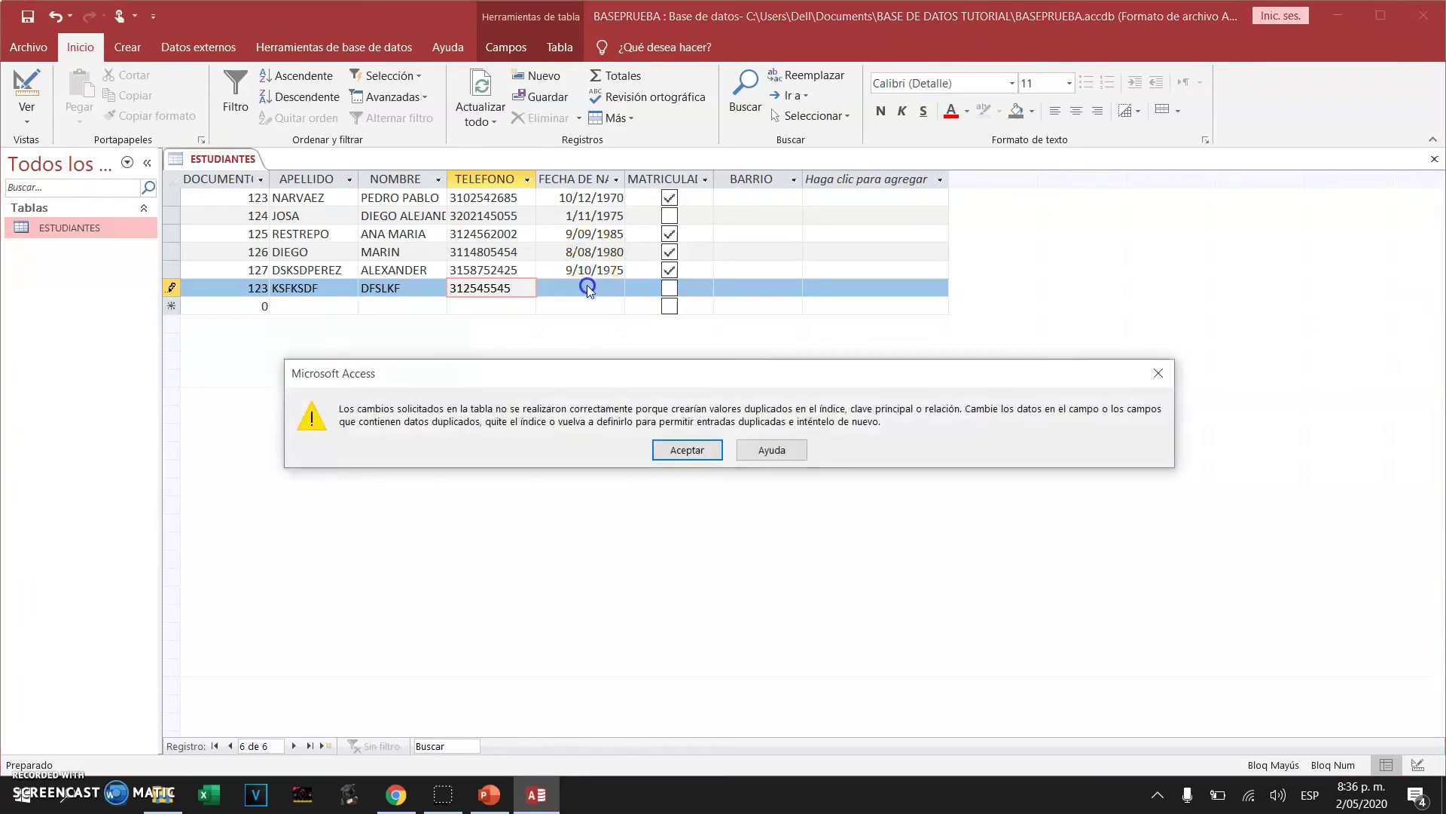
left_click(584, 296)
left_click(649, 449)
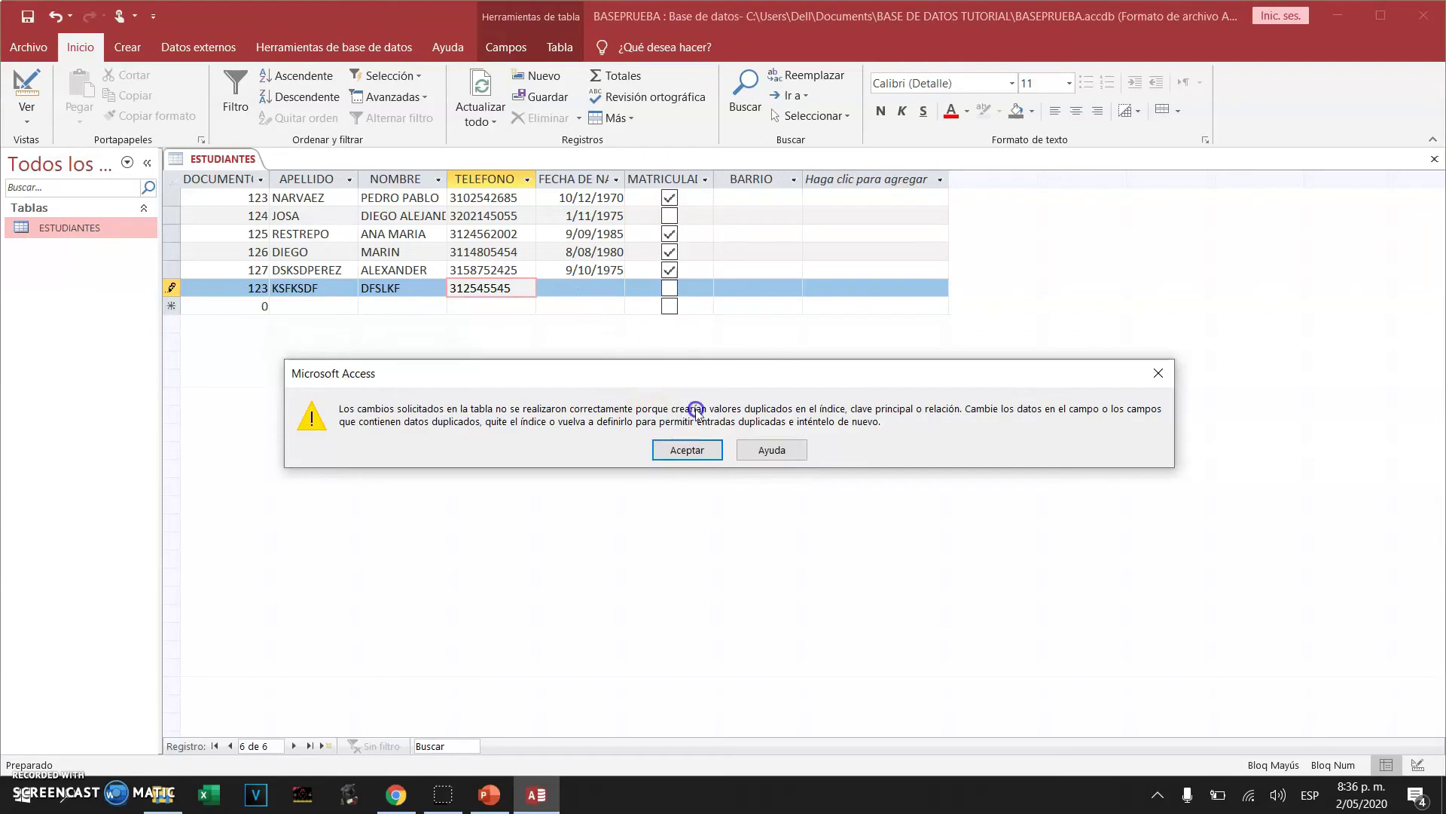
left_click(544, 411)
left_click(253, 287)
left_click(258, 196)
left_click(241, 199)
left_click(258, 197)
left_click(249, 289)
left_click(334, 279)
left_click(380, 255)
left_click(687, 451)
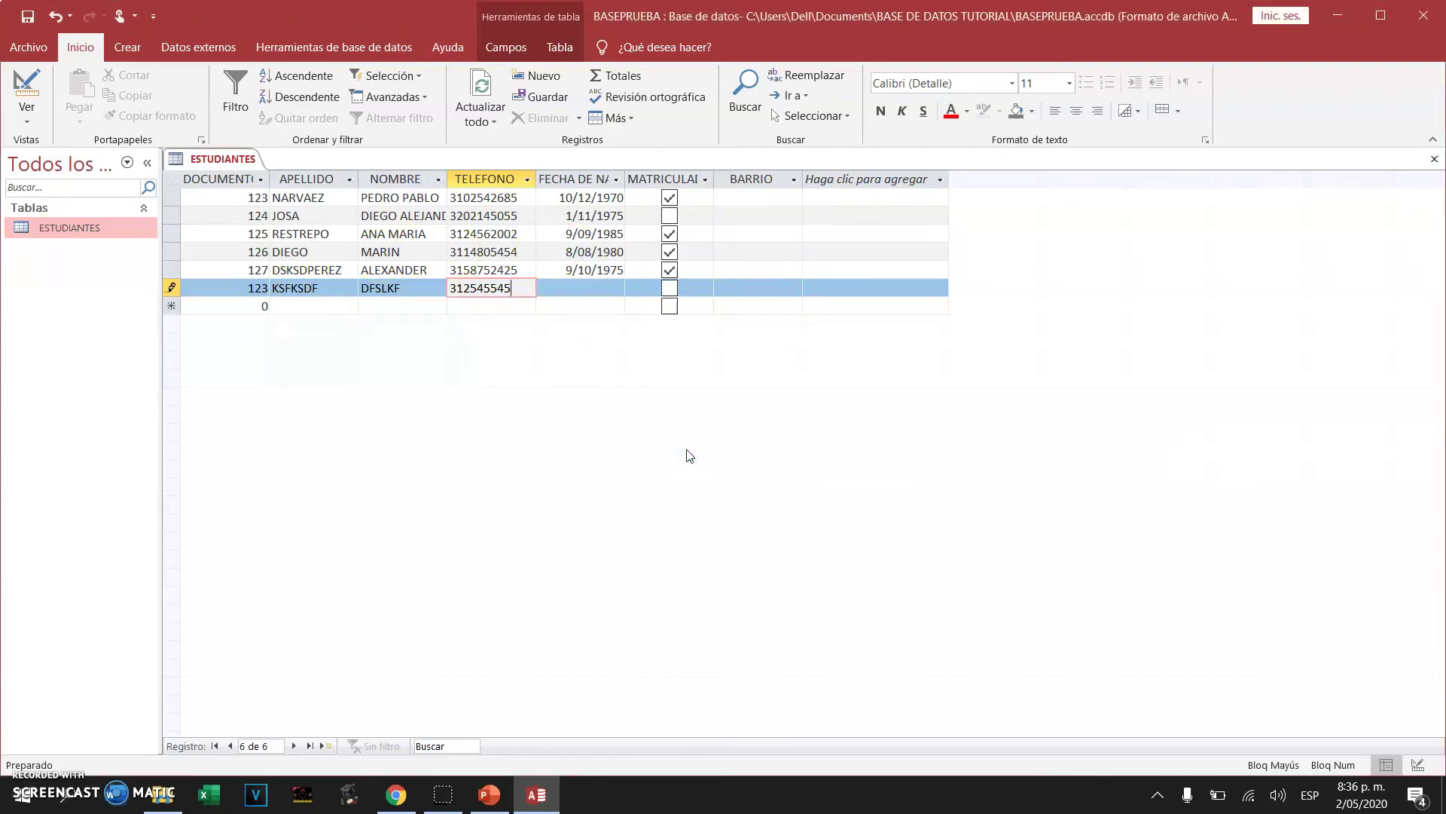
key("Escape")
key("Escape")
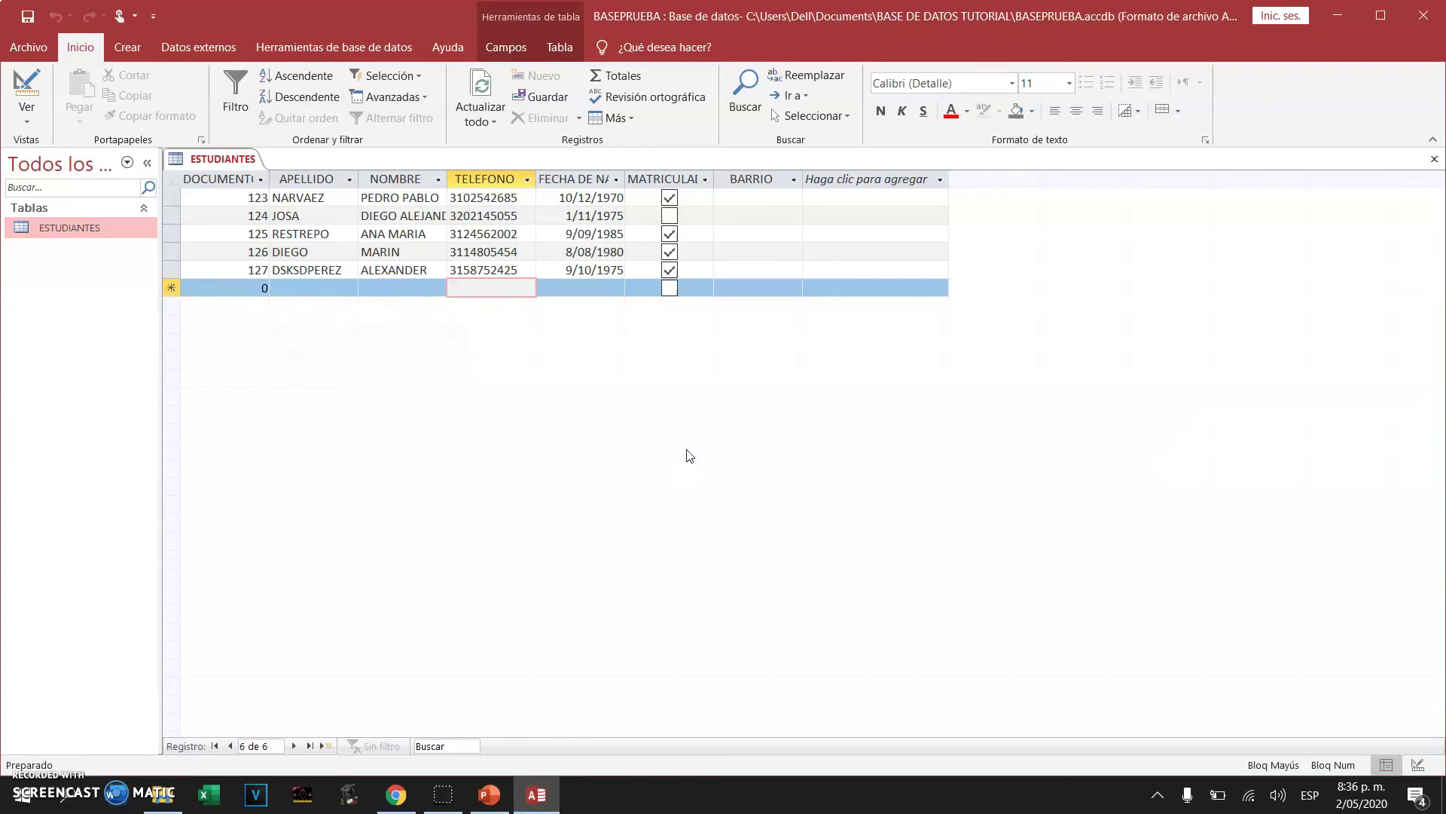
Save ESTUDIANTES and try editing the first student's still-empty BARRIO cell
left_click(28, 20)
left_click(32, 787)
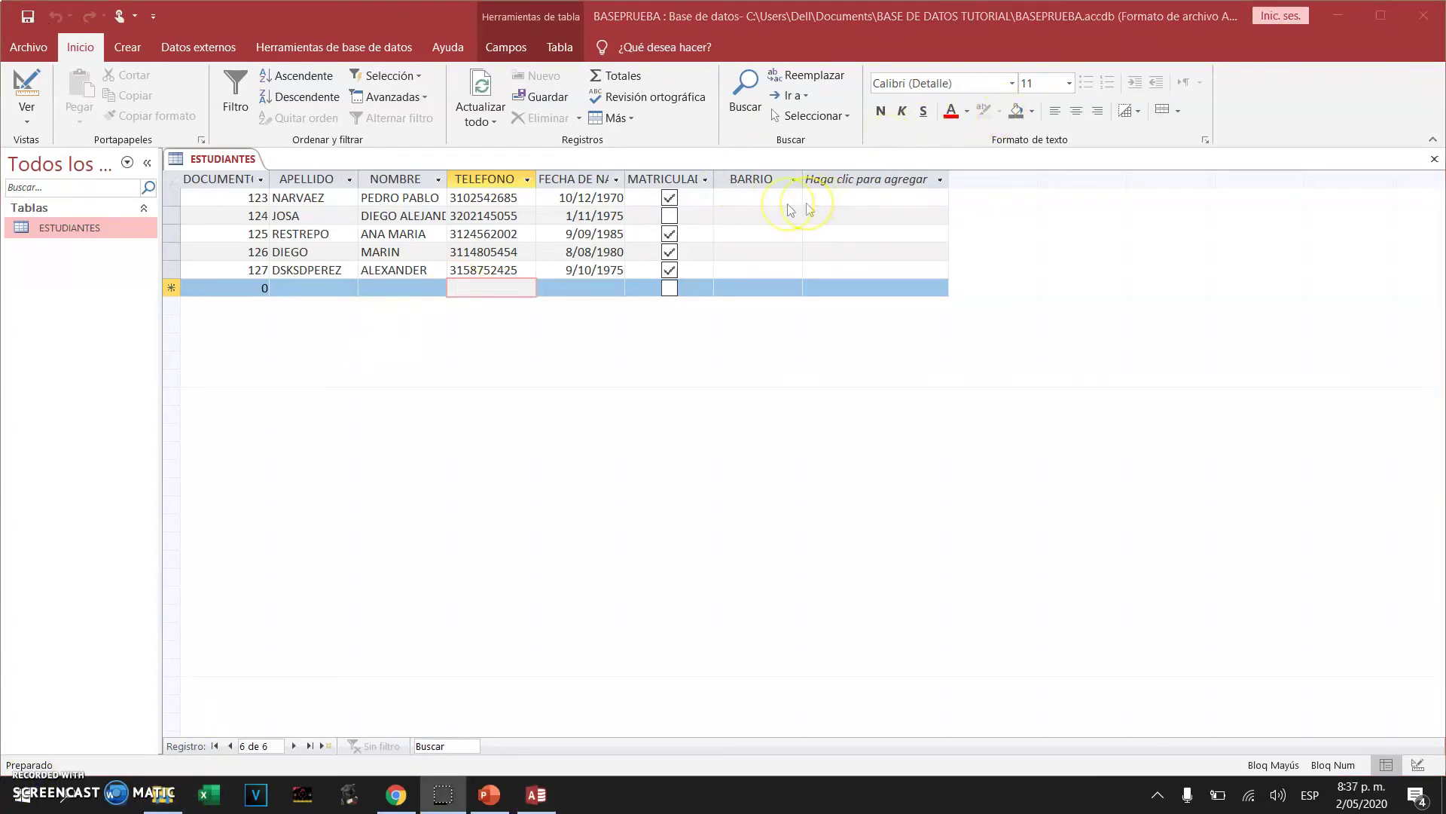
left_click(763, 199)
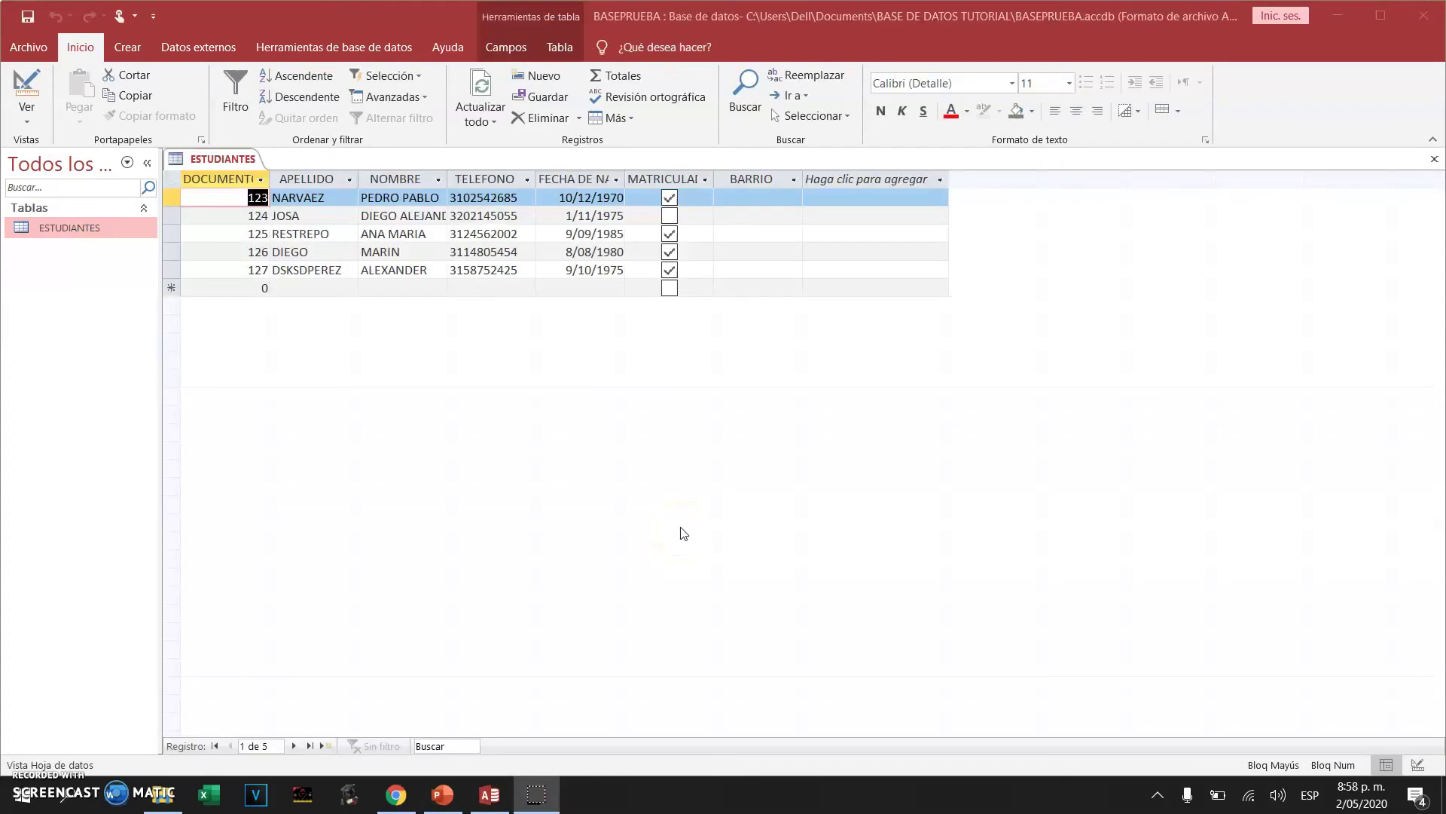
key("F2")
left_click(790, 202)
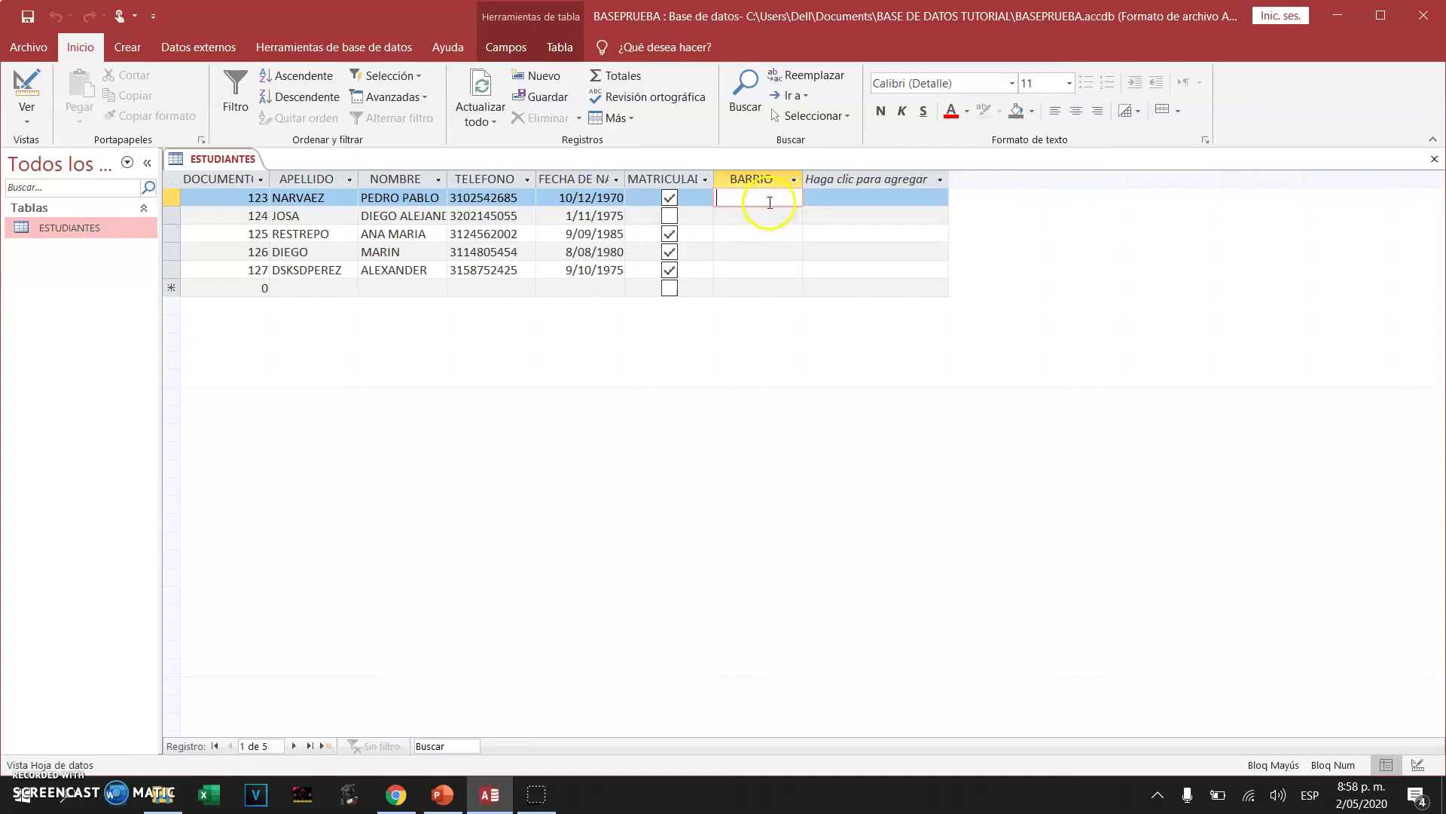
left_click(769, 199)
left_click(132, 49)
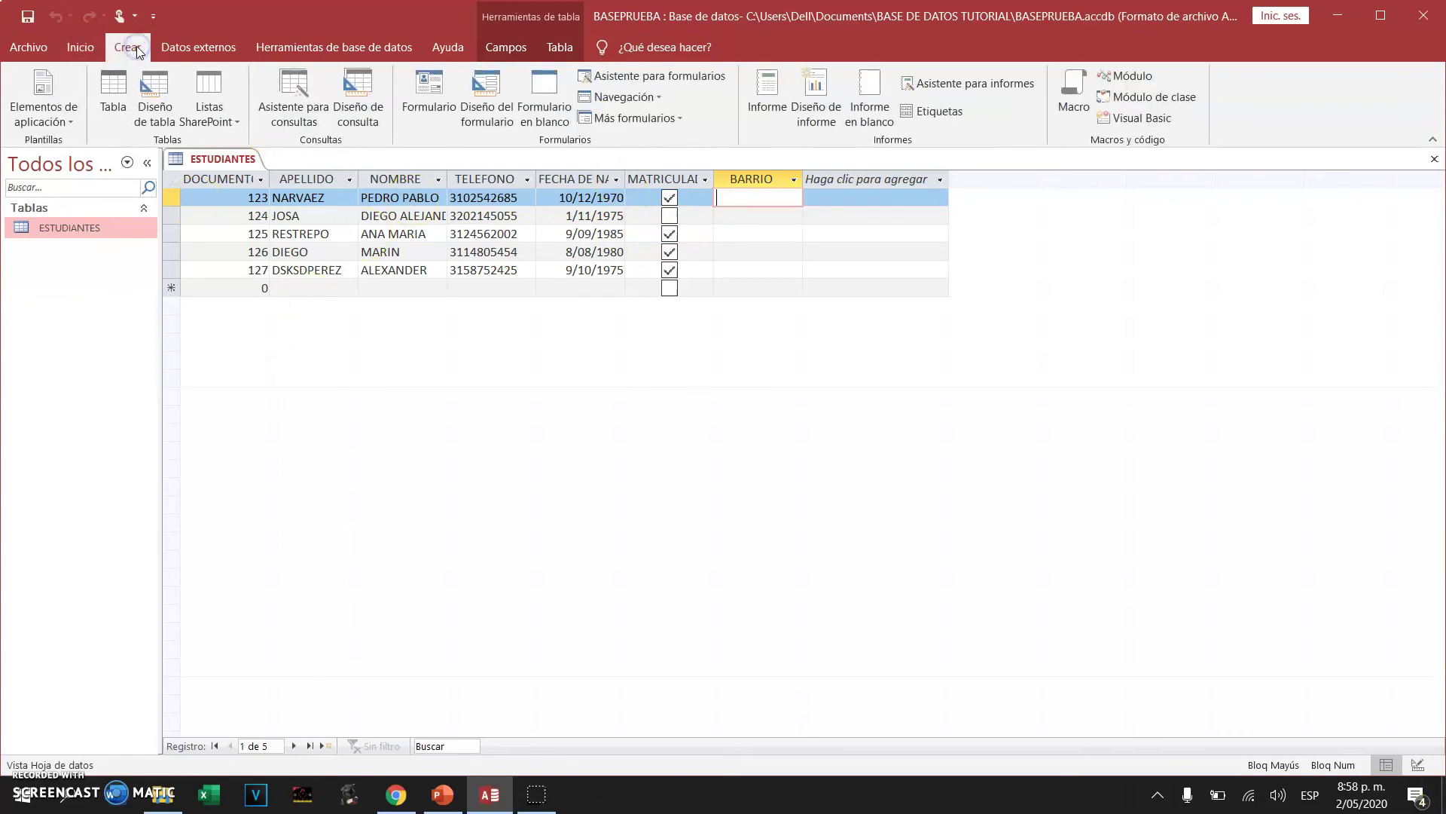
Create a new blank table in design view and save it as BARRIOS
left_click(1436, 159)
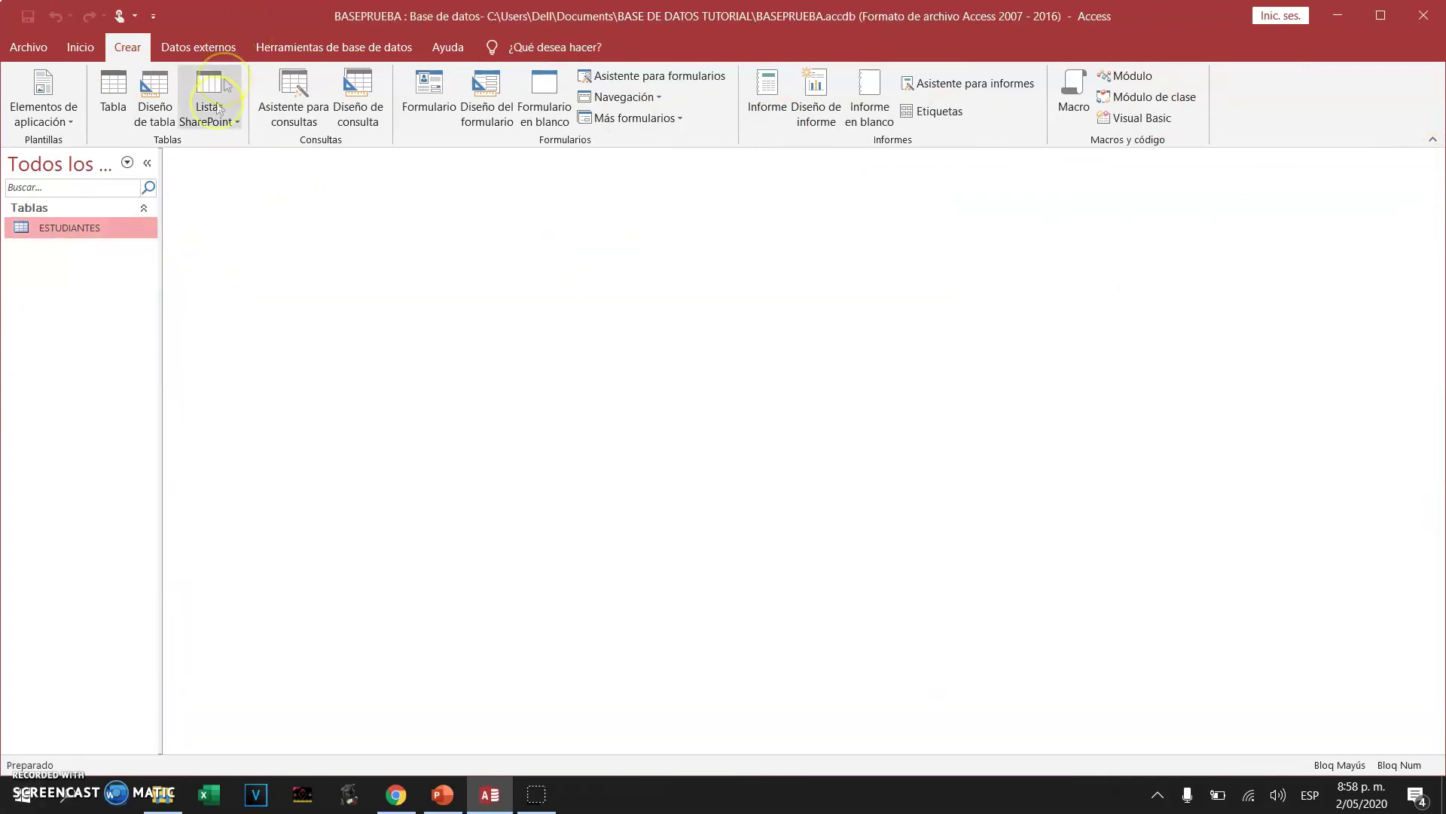
left_click(115, 85)
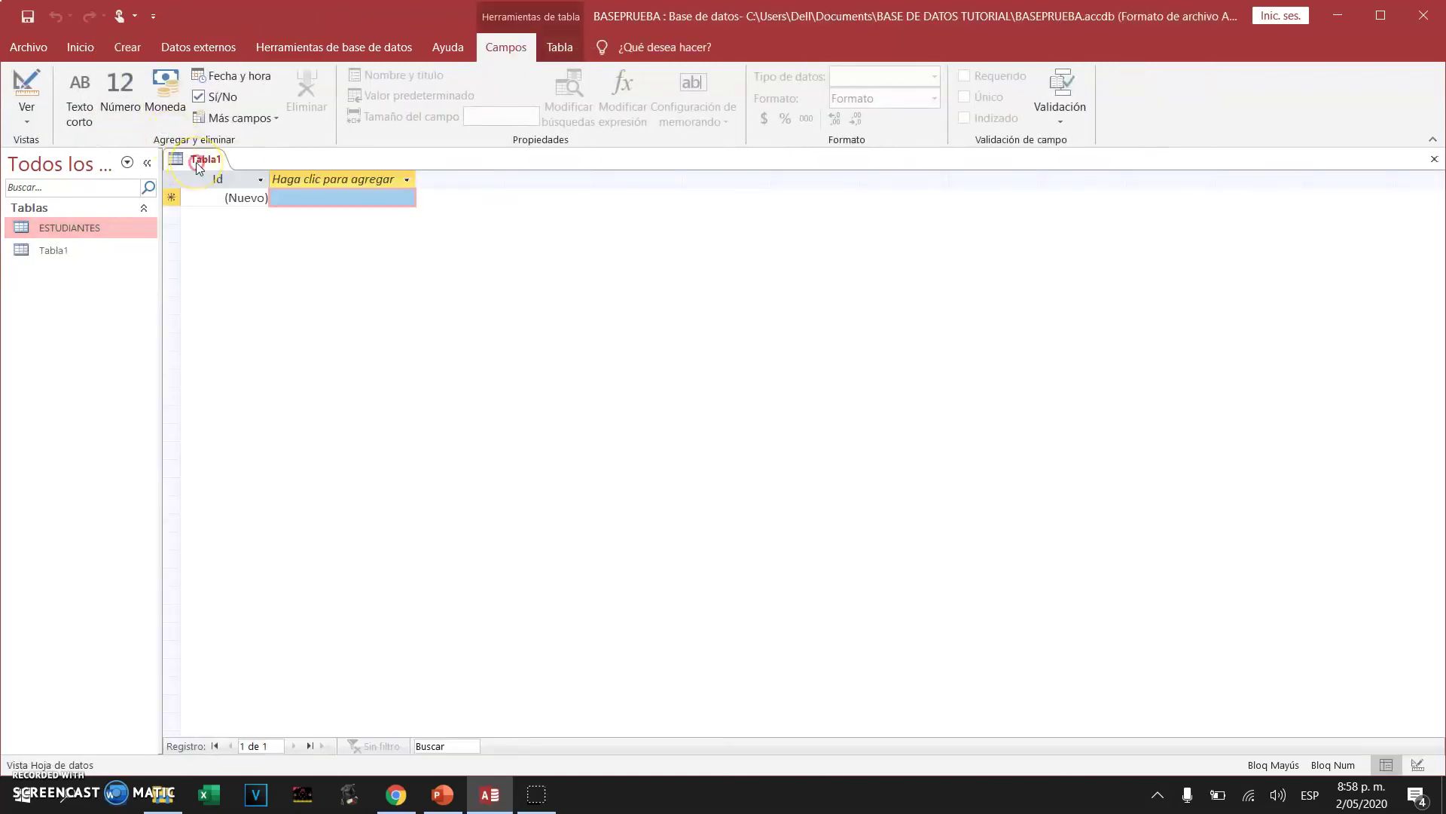
right_click(199, 165)
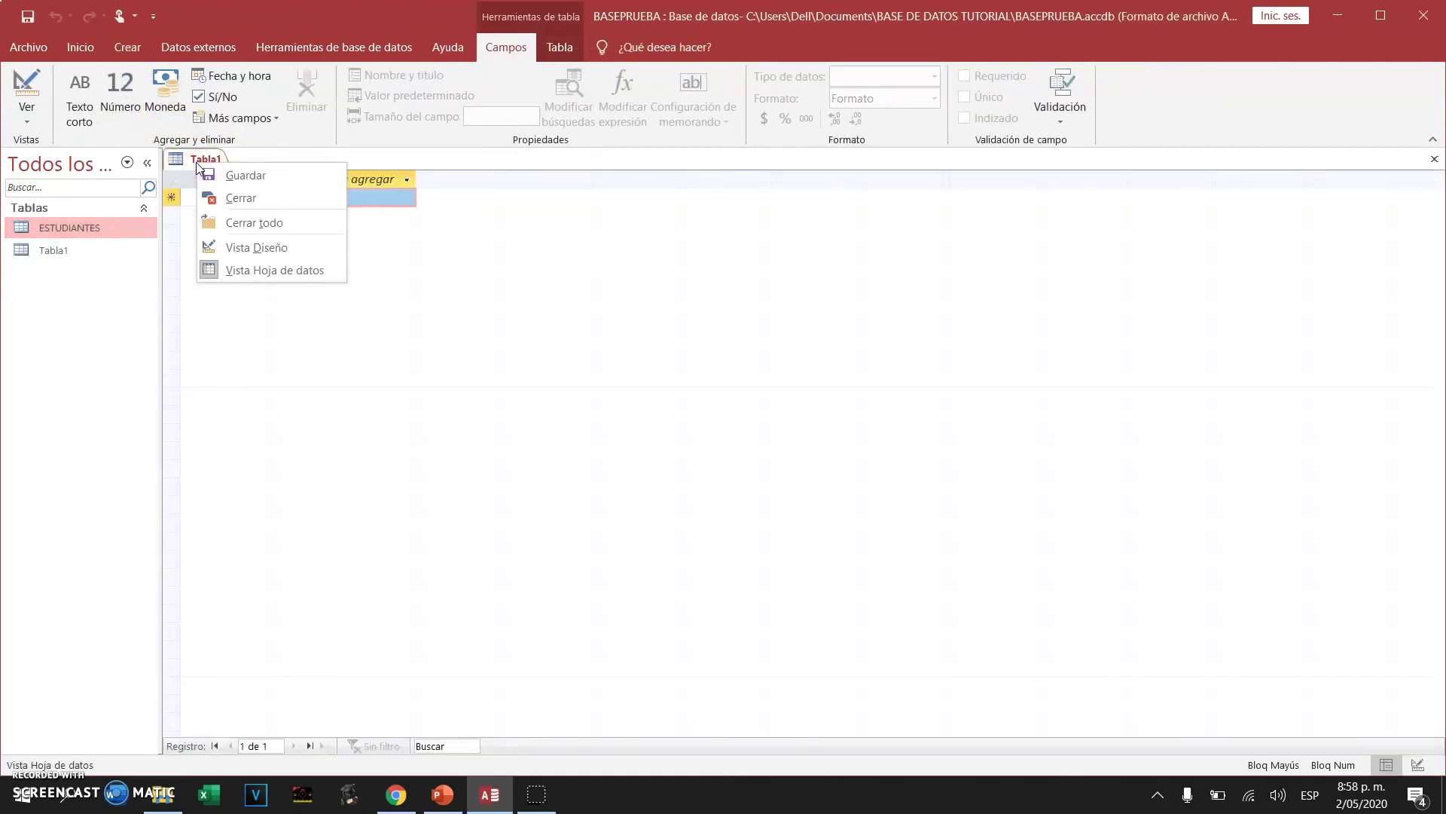
left_click(270, 246)
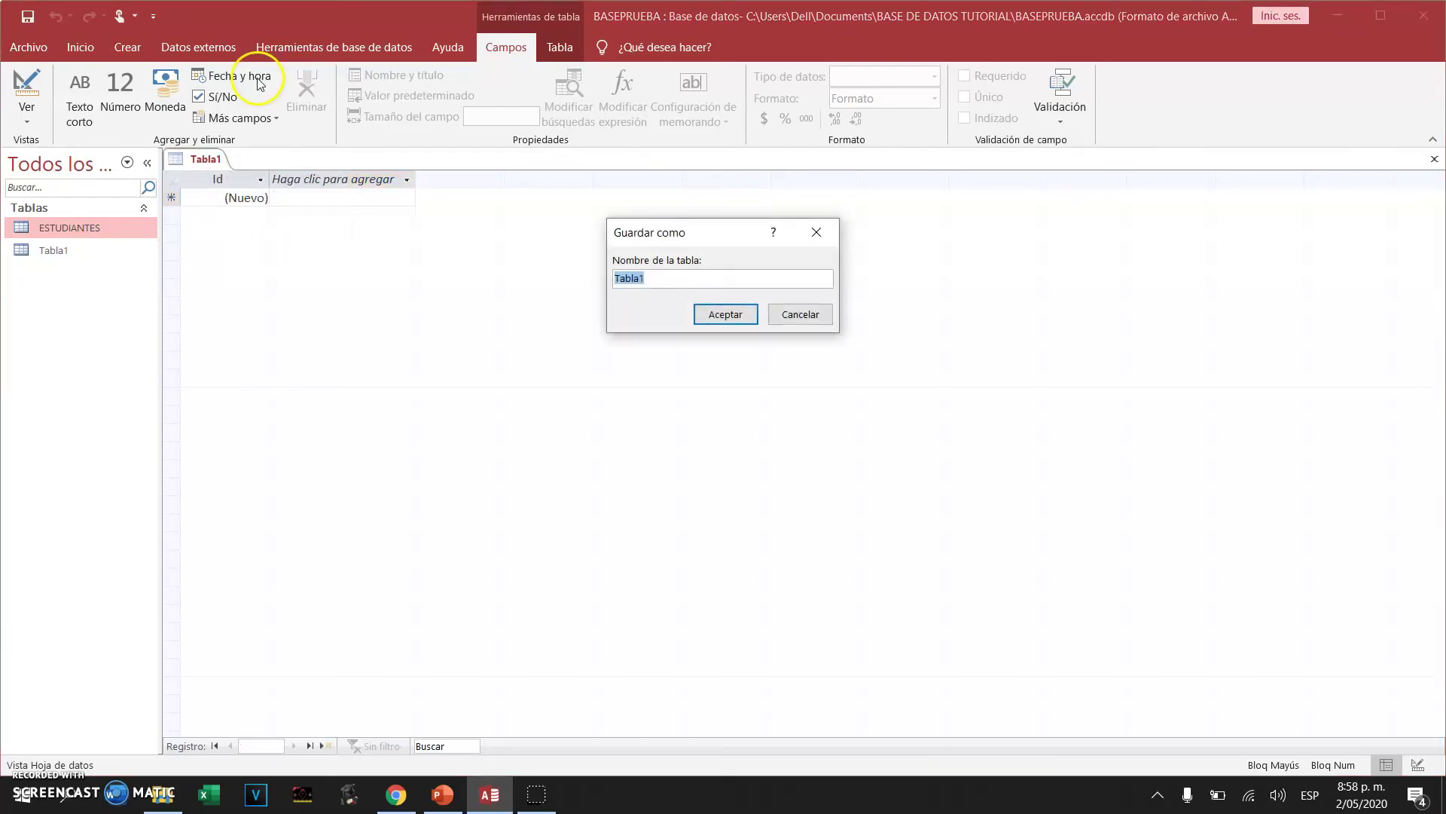
type("BARRIOS")
left_click(734, 315)
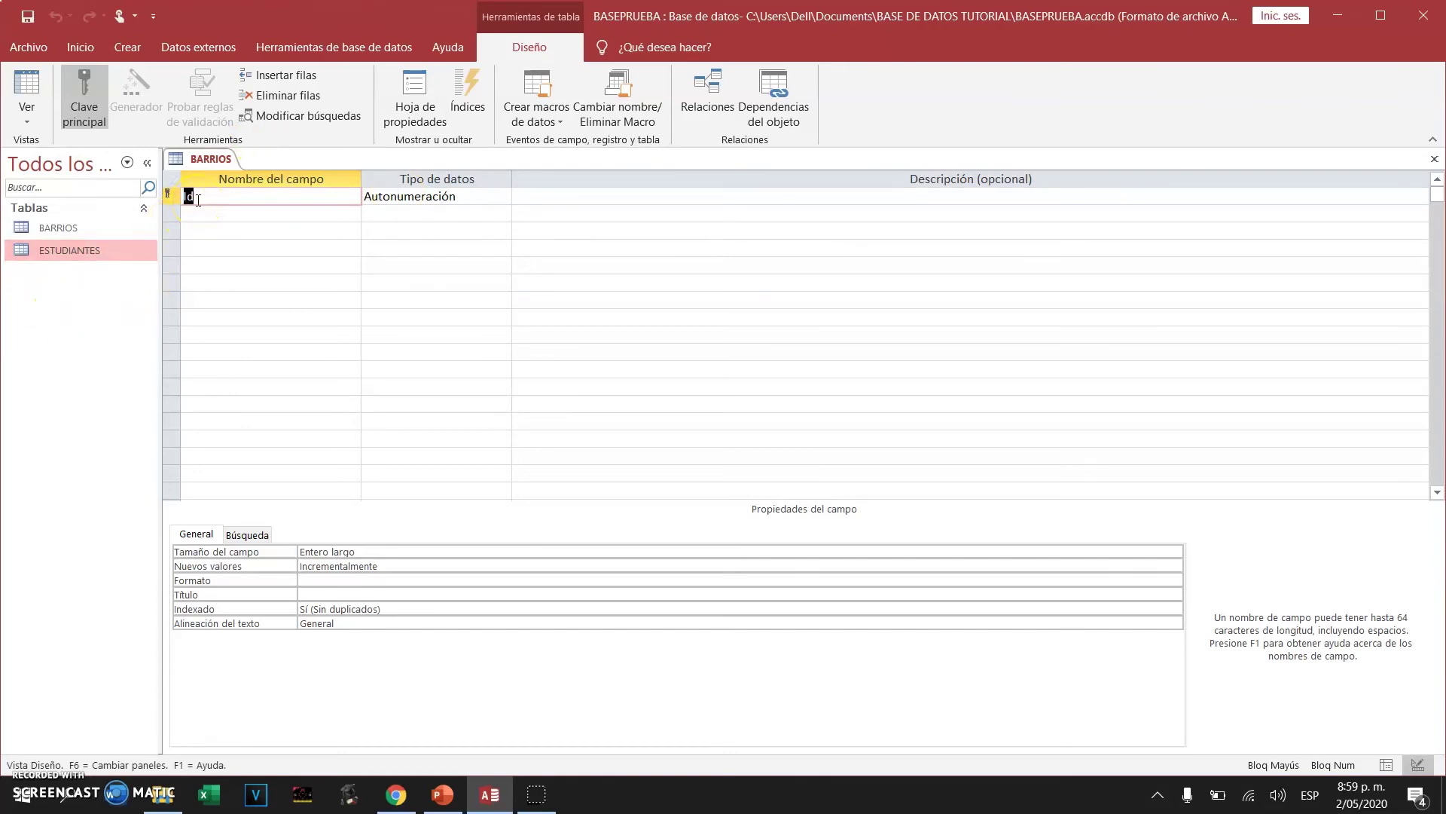
Add a NOMBRE BRARRIO Texto corto field of size 50, then save and close the design
left_click(204, 208)
left_click(205, 209)
type("NOMBRE BRARRIO")
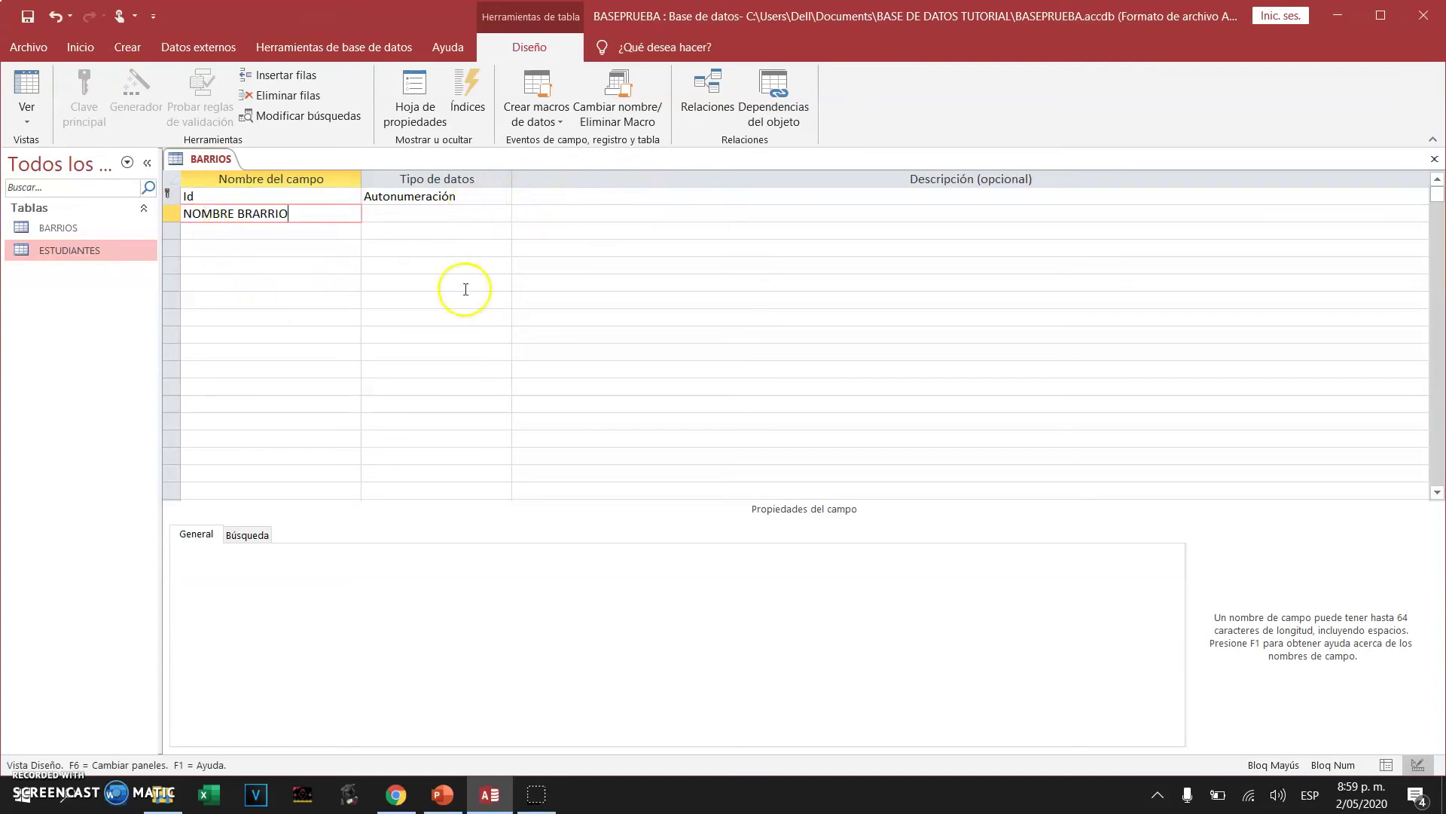
left_click(449, 216)
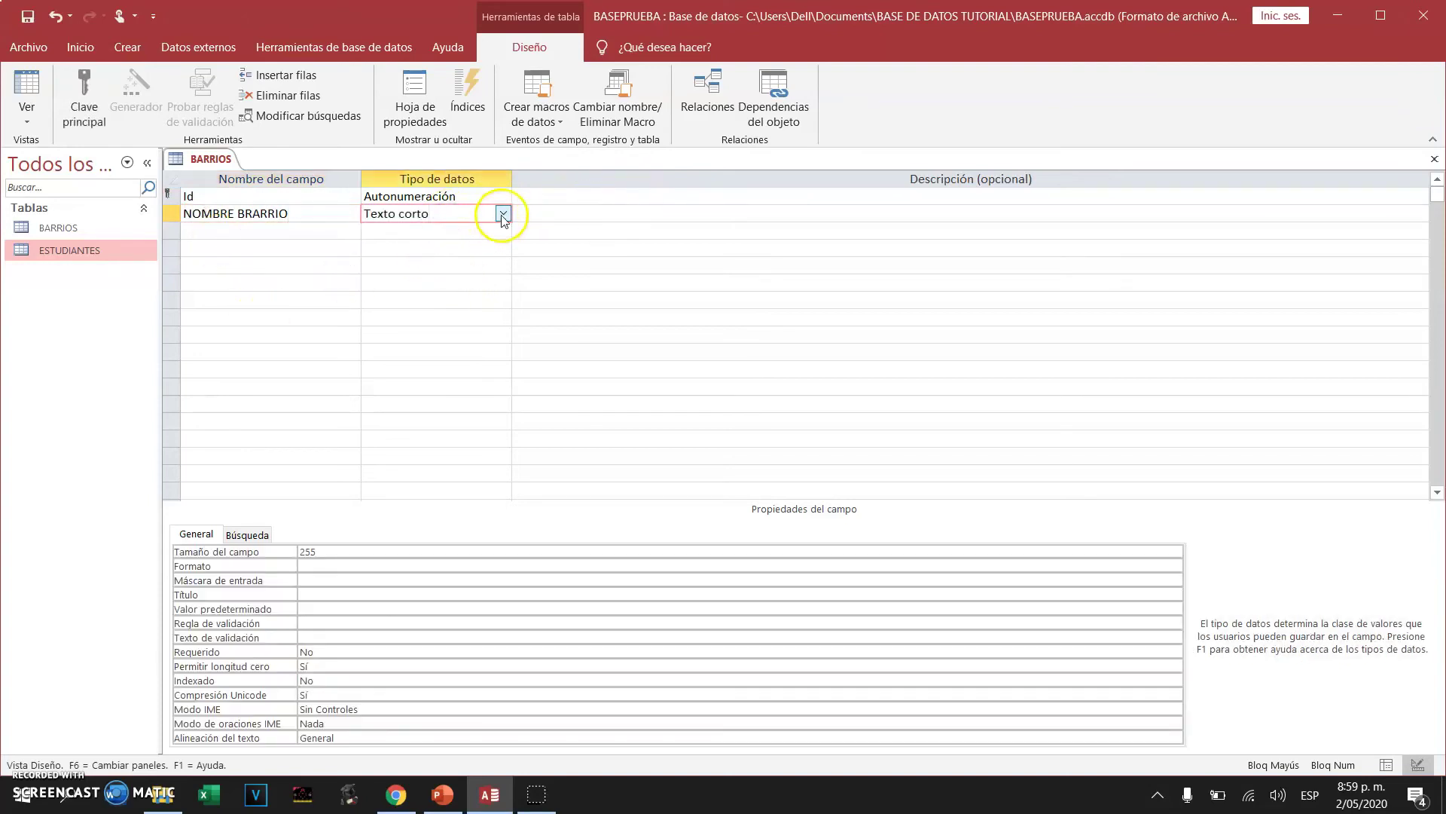
left_click(346, 553)
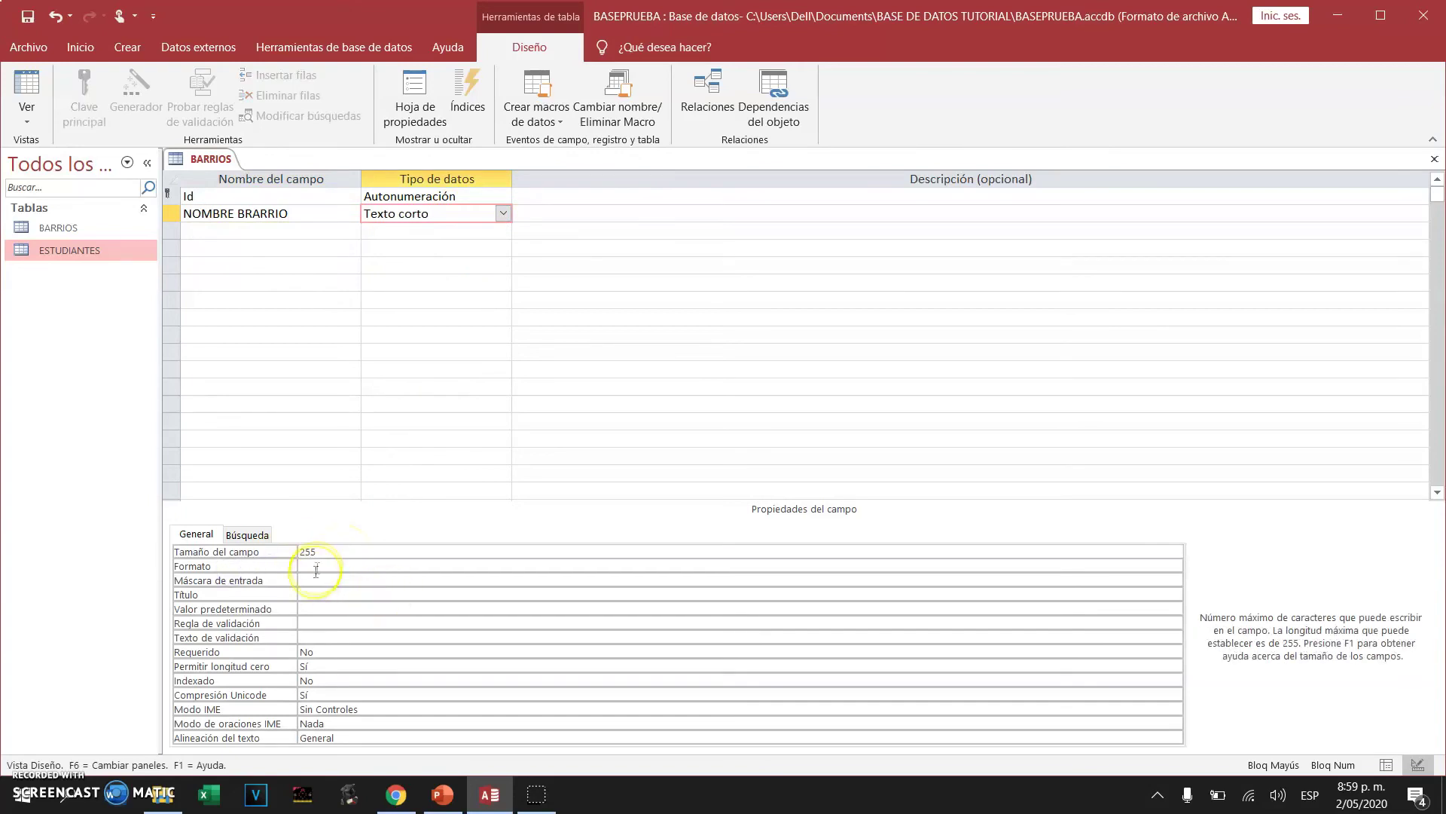
left_click(295, 552)
type("50")
left_click(29, 17)
left_click(1434, 159)
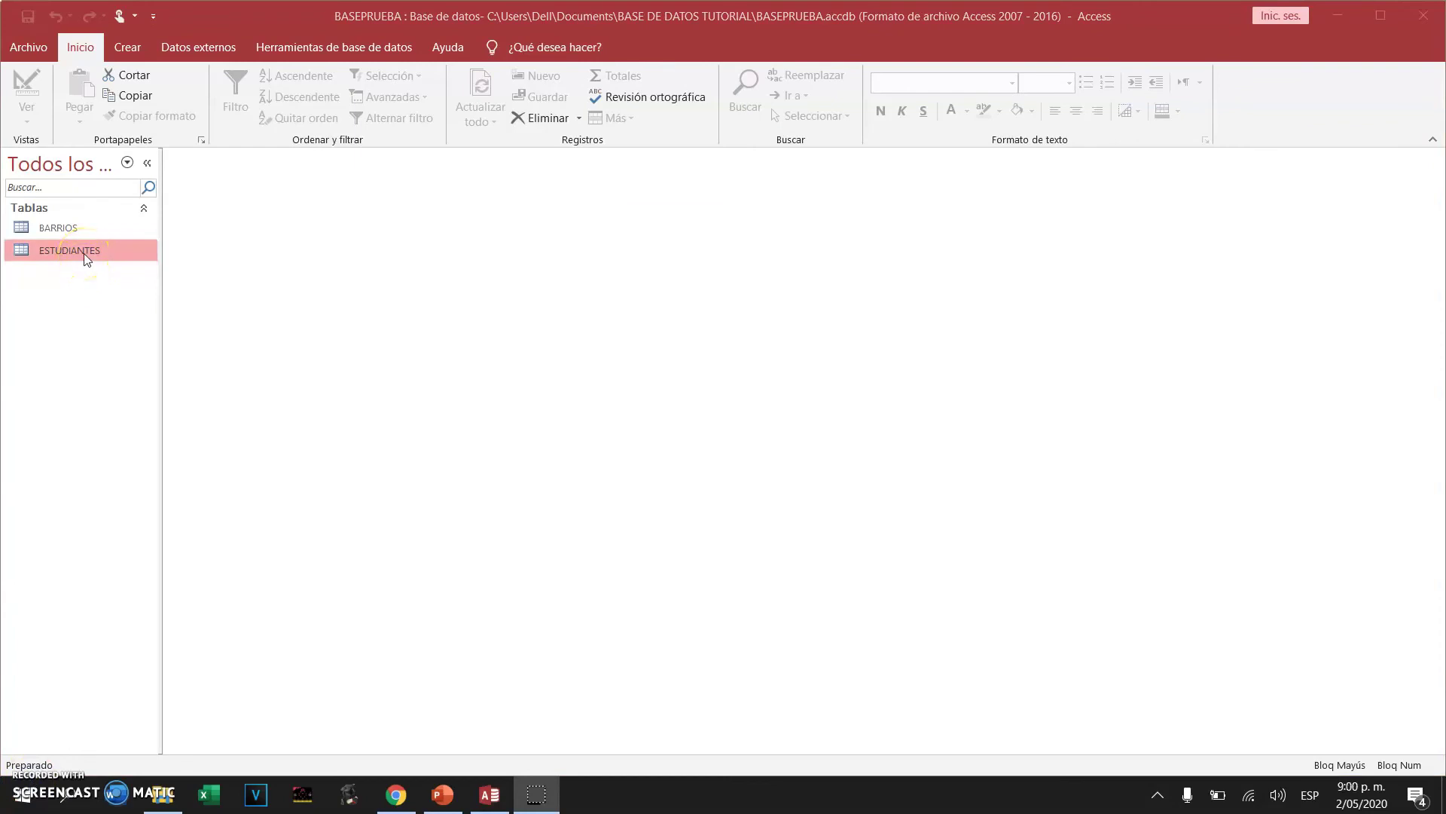
Enter neighbourhoods such as LAS AMERICAS, LOS PINOS and 3 MAYO into BARRIOS, then close it
left_click(61, 229)
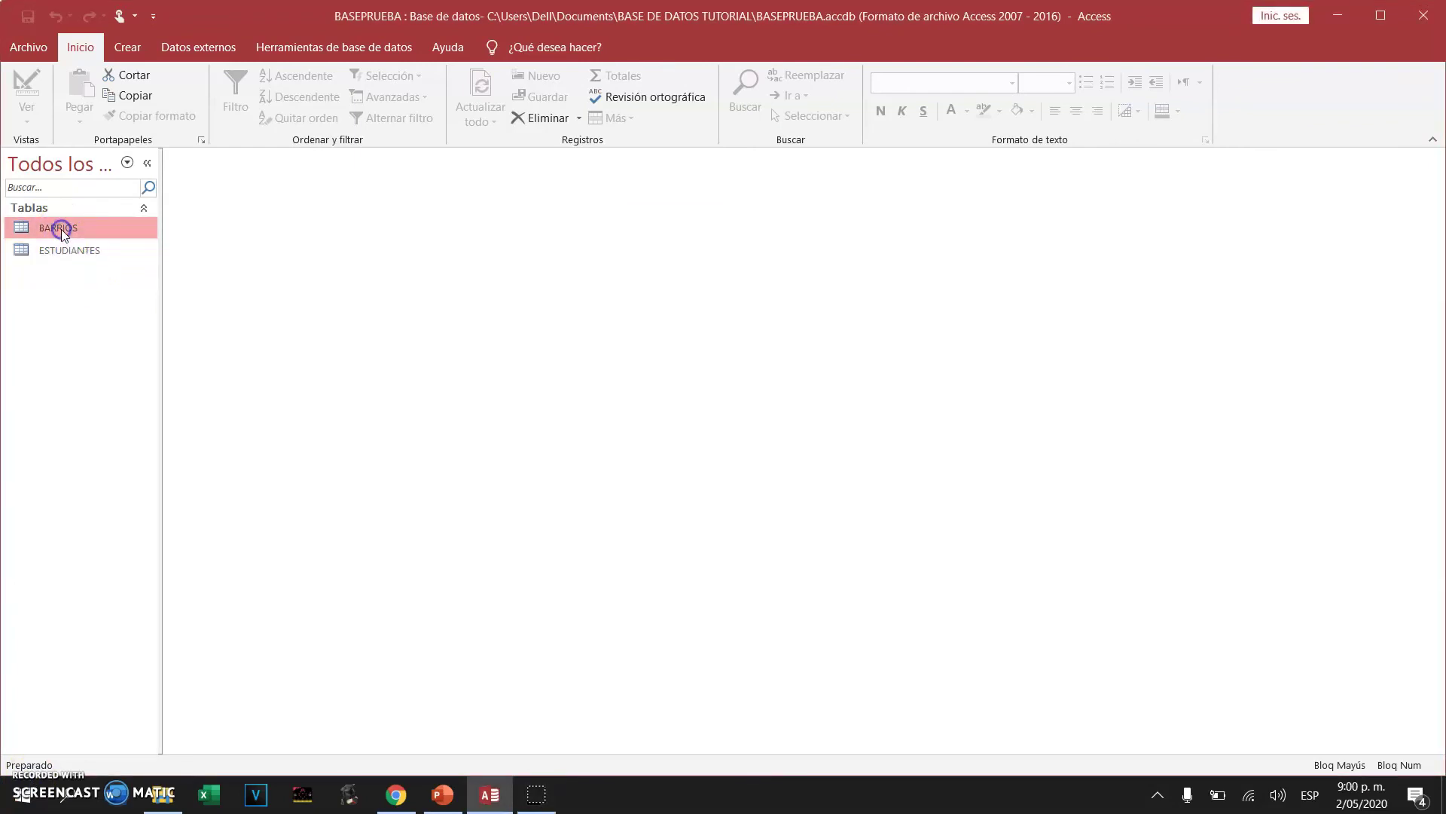
double_click(61, 229)
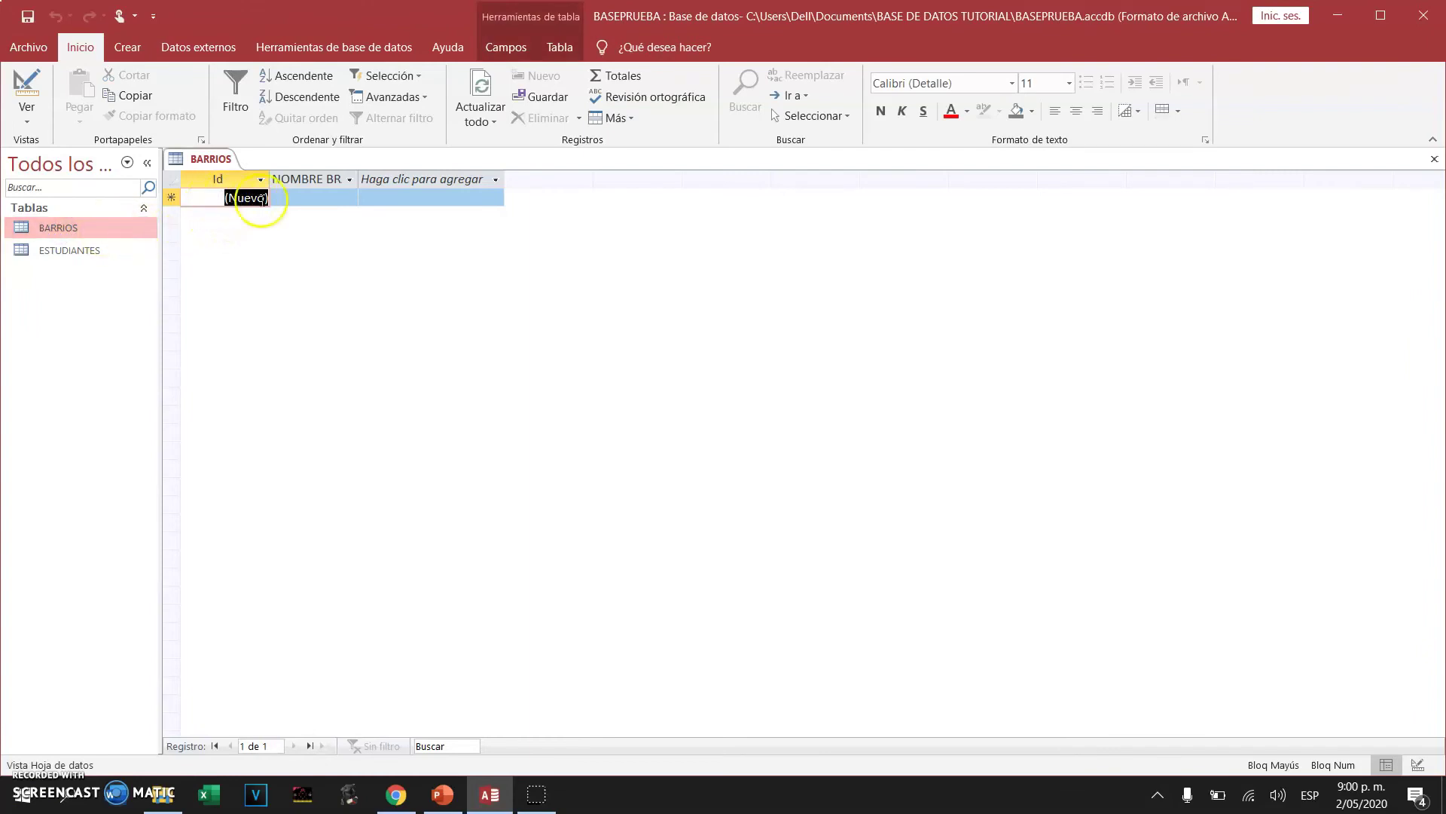
left_click(319, 197)
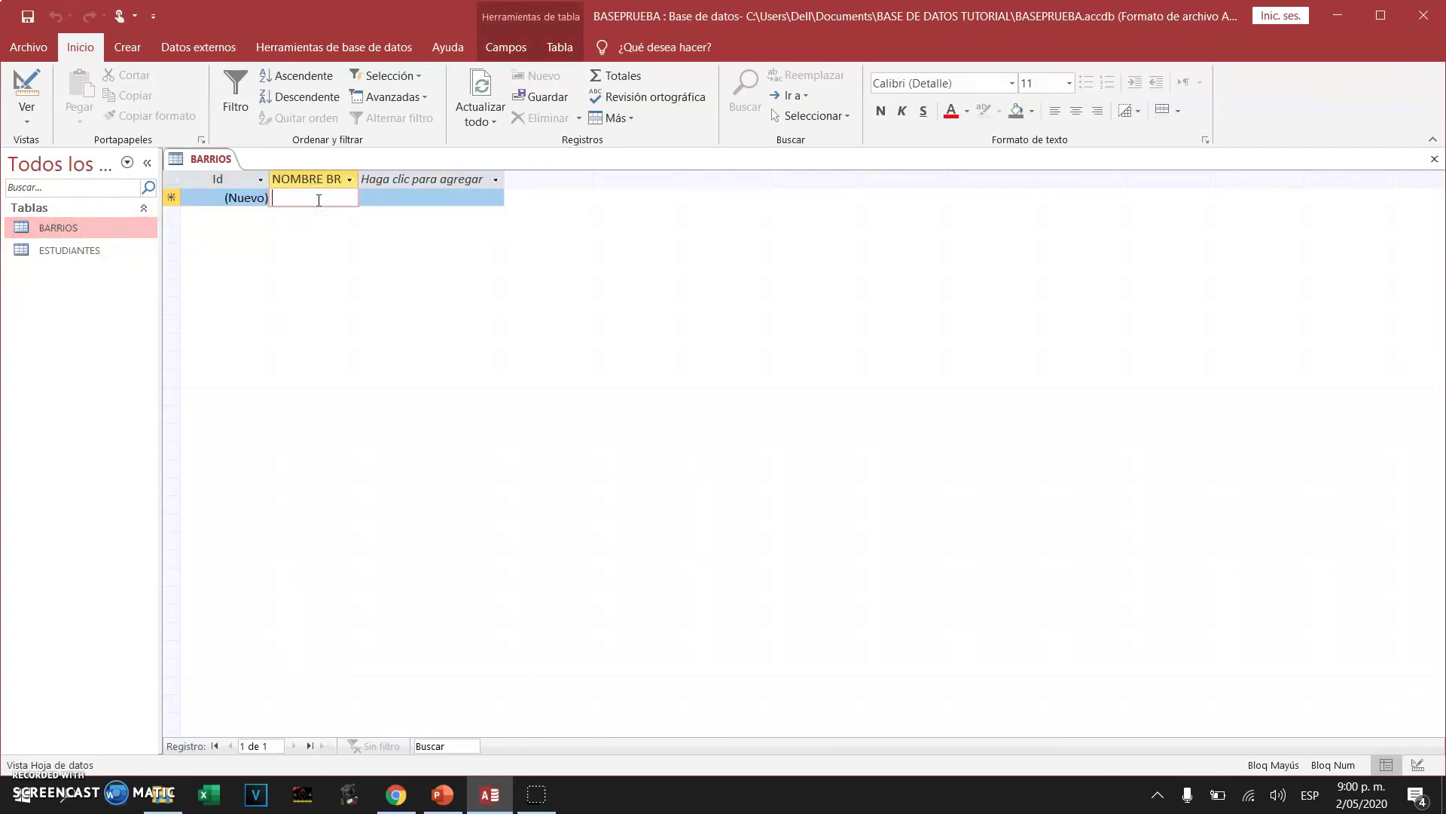
type("LAS AMARICAS")
key("BackSpace")
key("BackSpace")
key("BackSpace")
key("BackSpace")
key("BackSpace")
type("ERICAS")
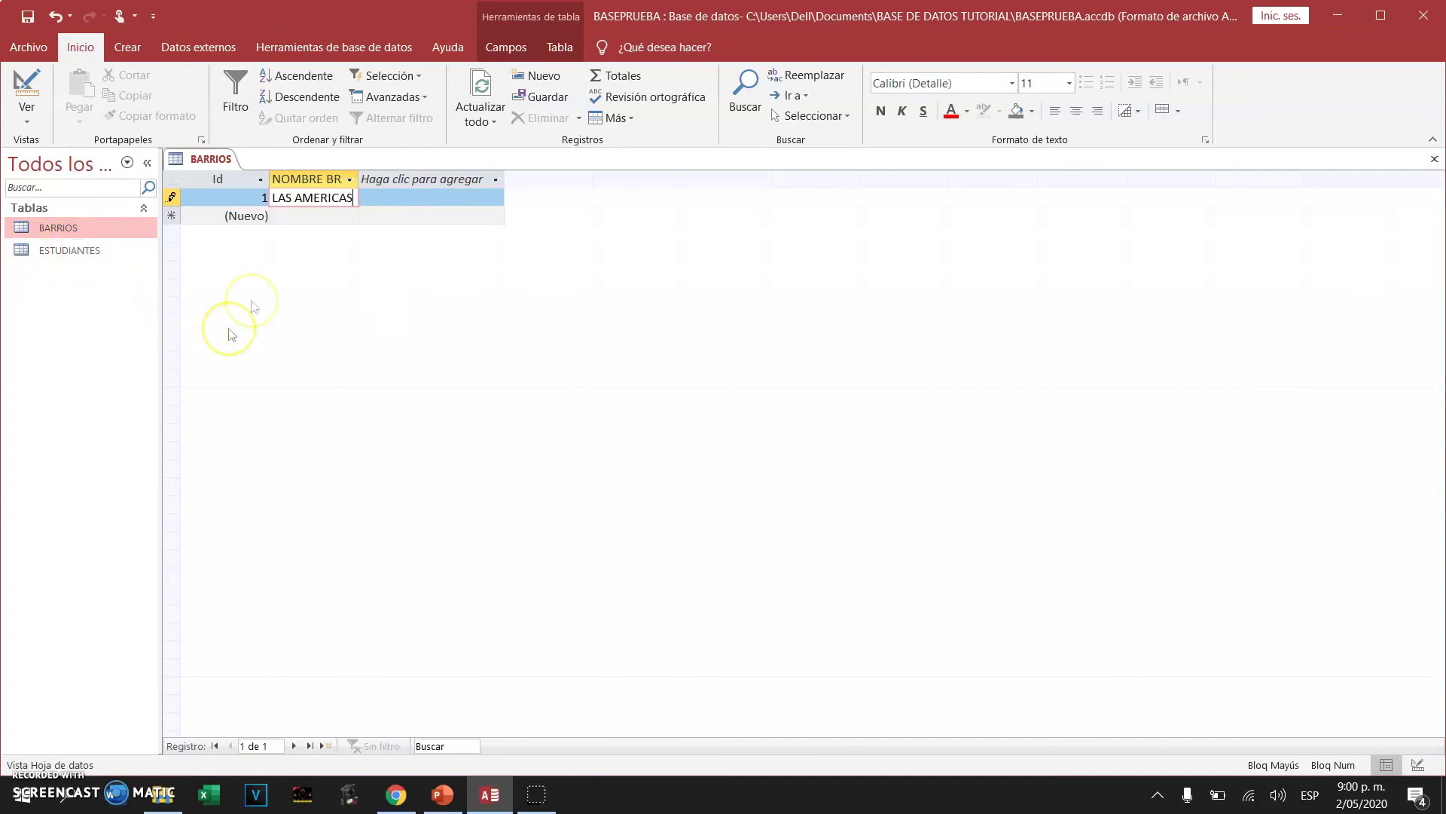
left_click(298, 215)
type("LOS PINO")
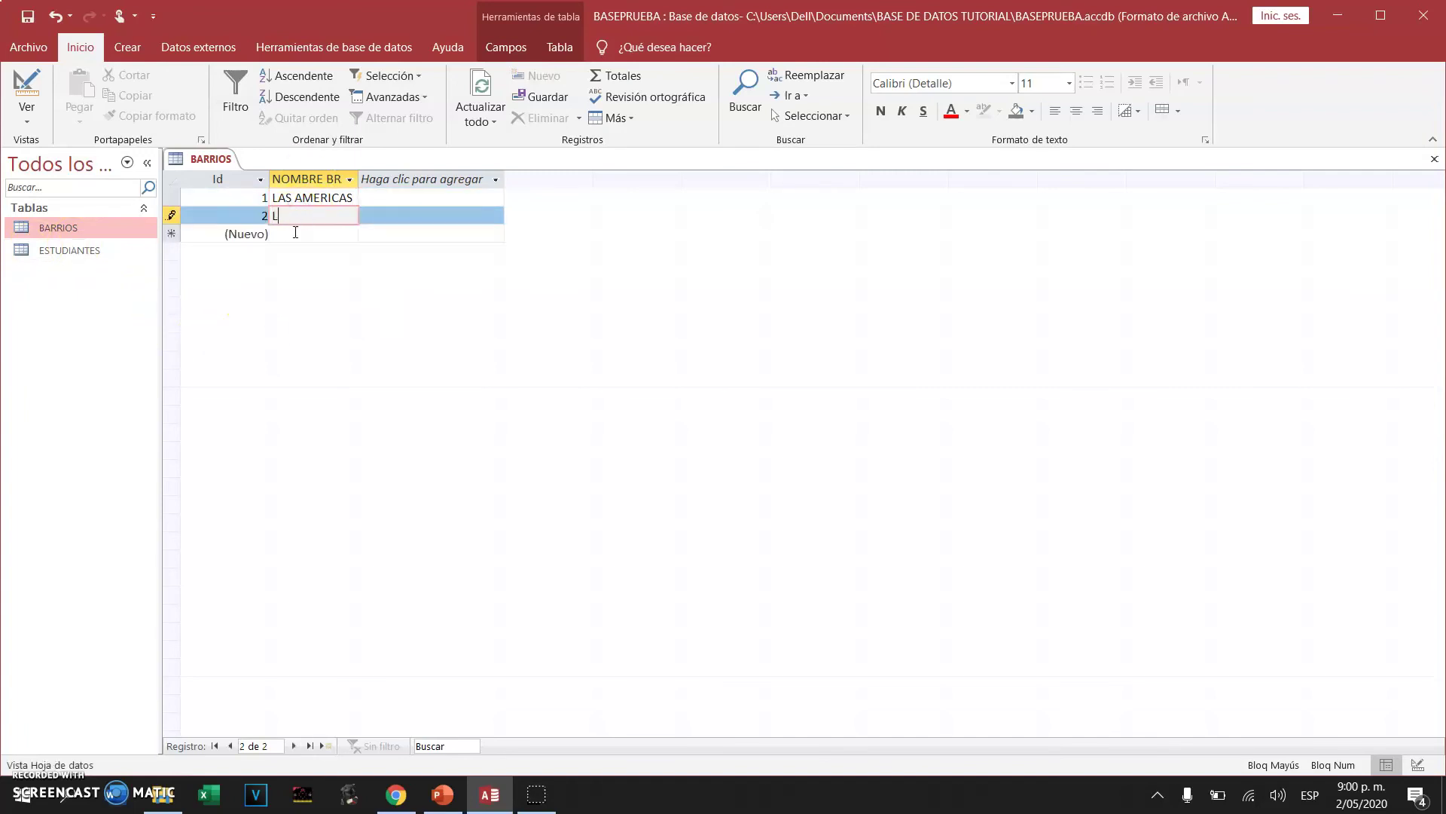
type("S")
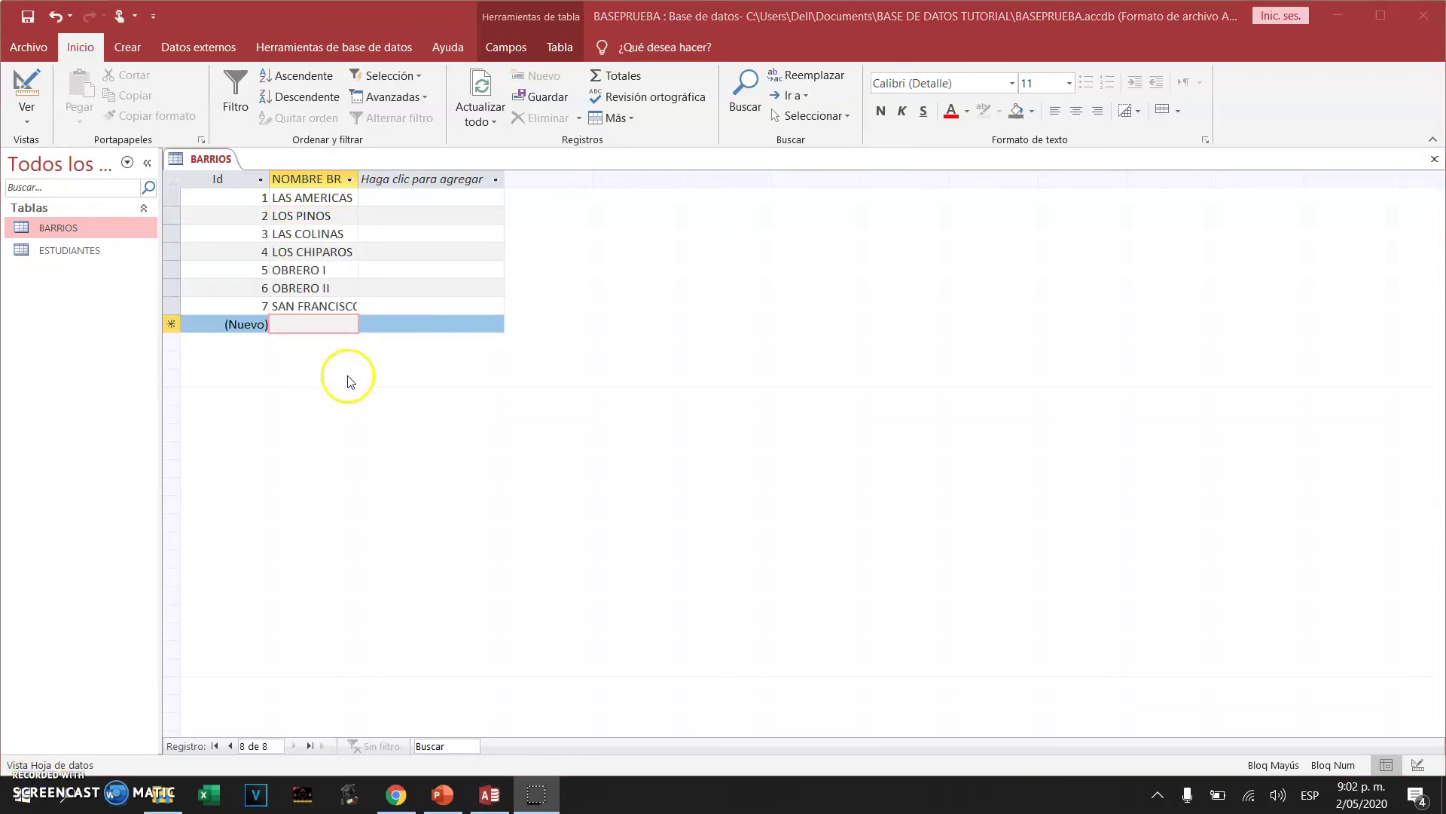
left_click(314, 324)
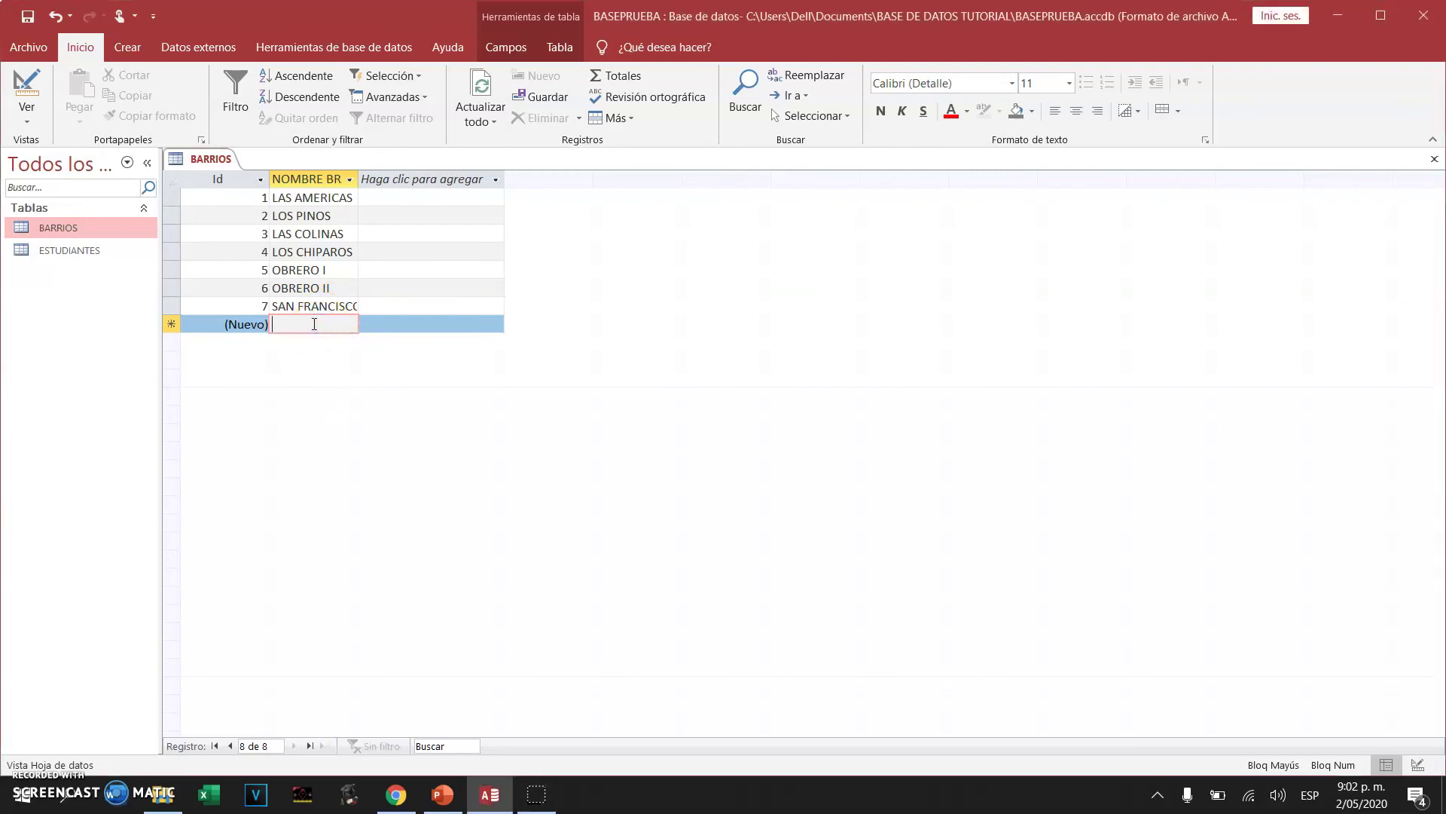
type("3 MA")
key("BackSpace")
key("BackSpace")
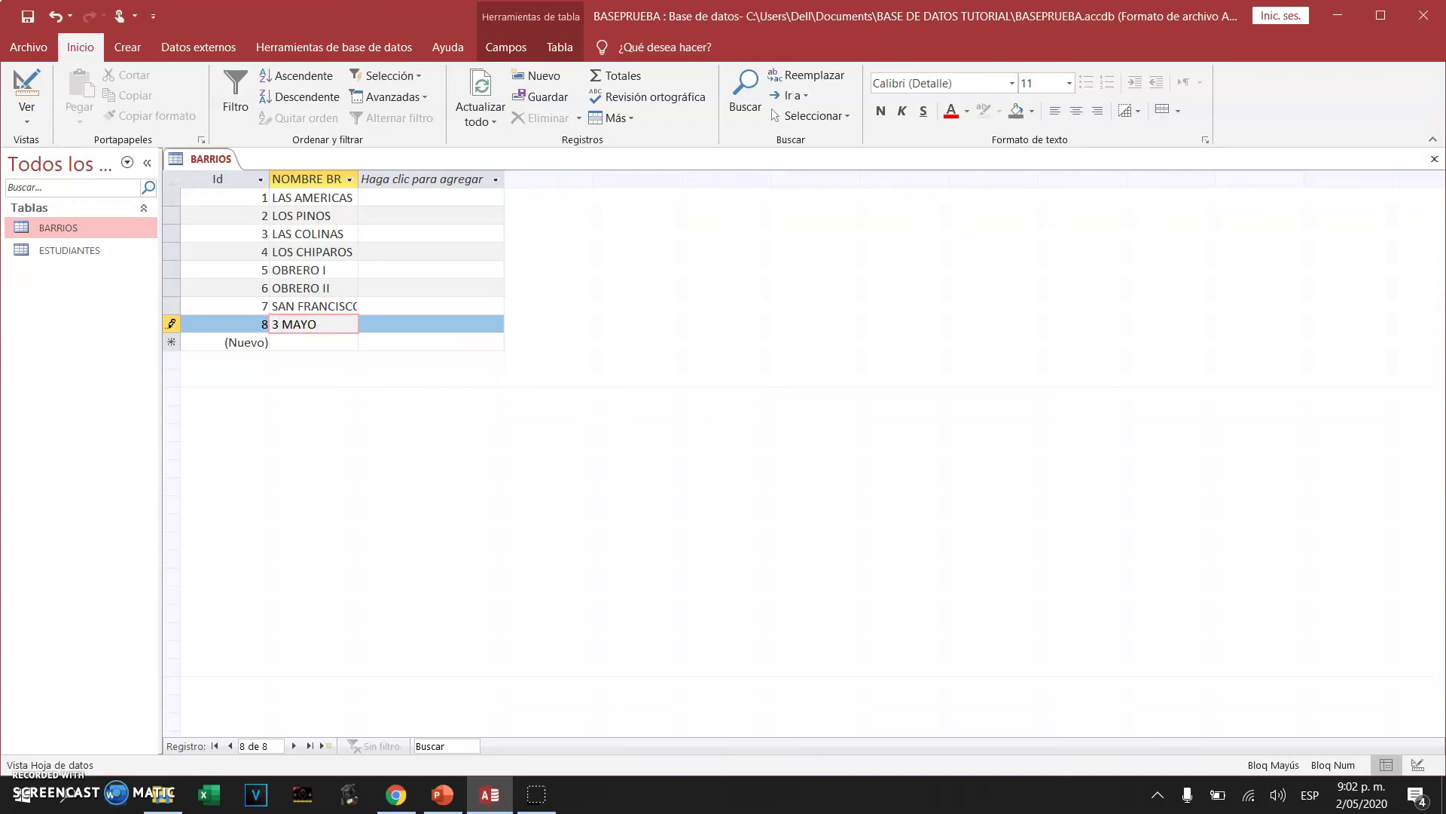
left_click(411, 287)
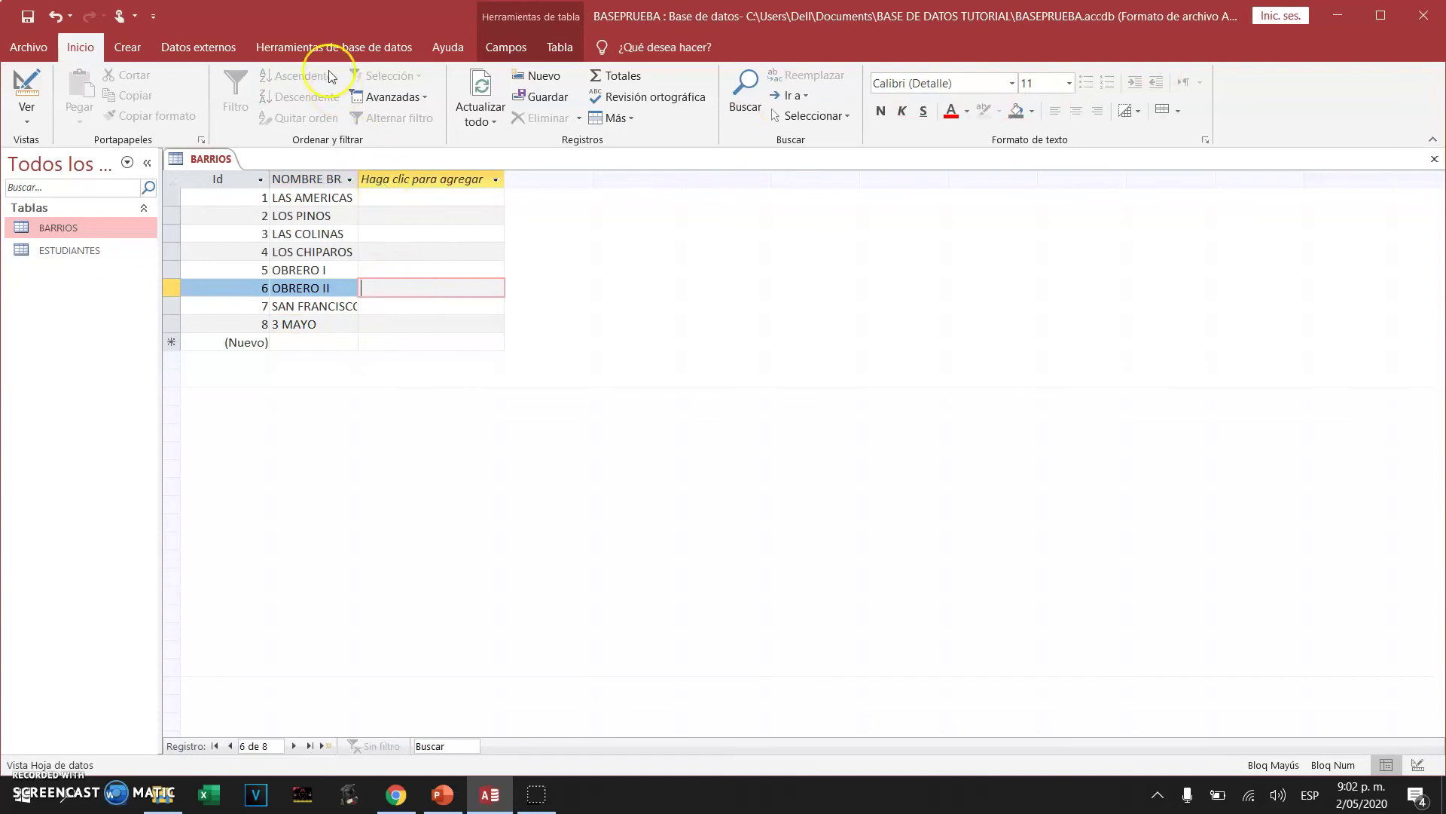
left_click(1434, 159)
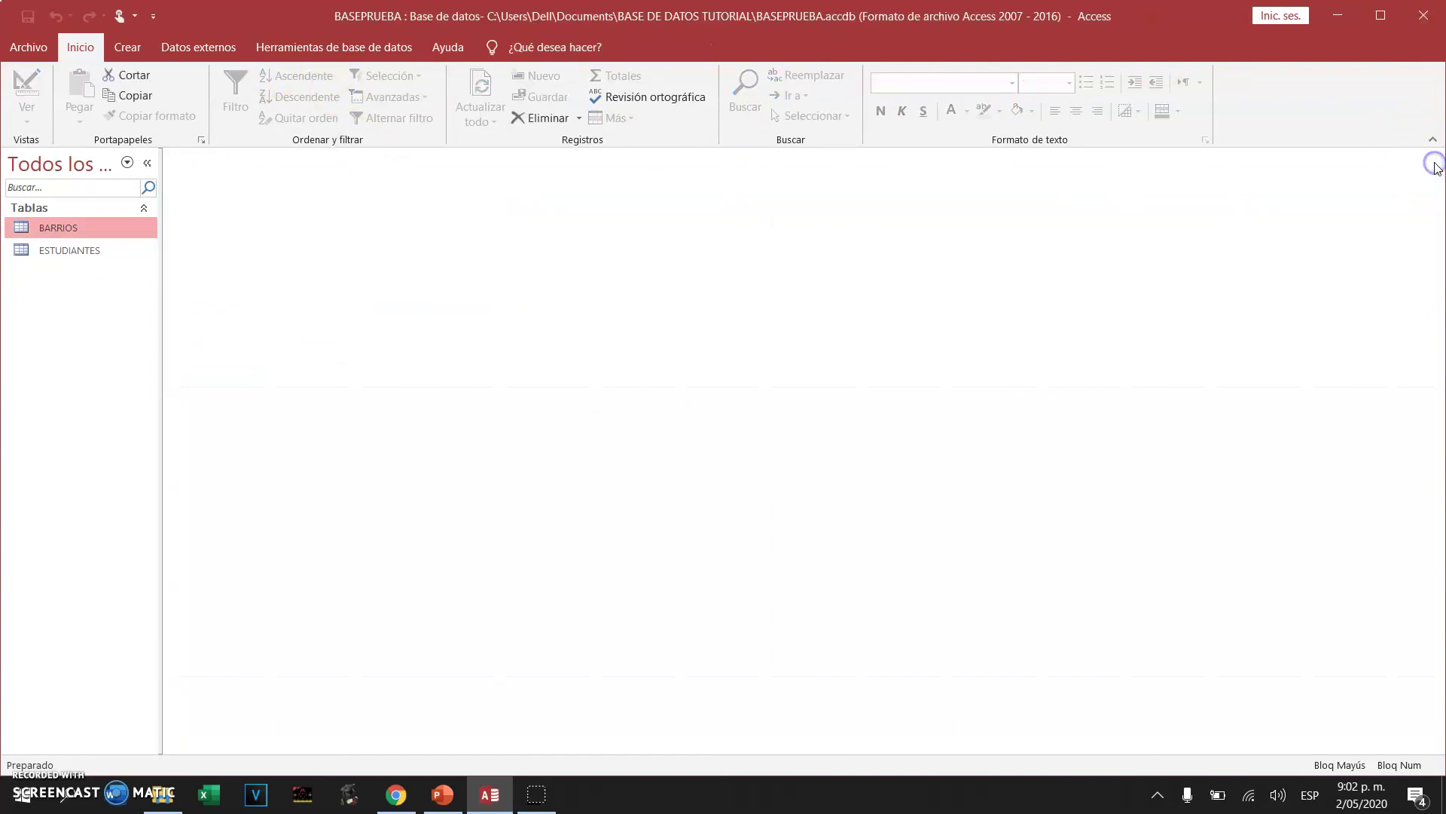
left_click(64, 250)
double_click(63, 250)
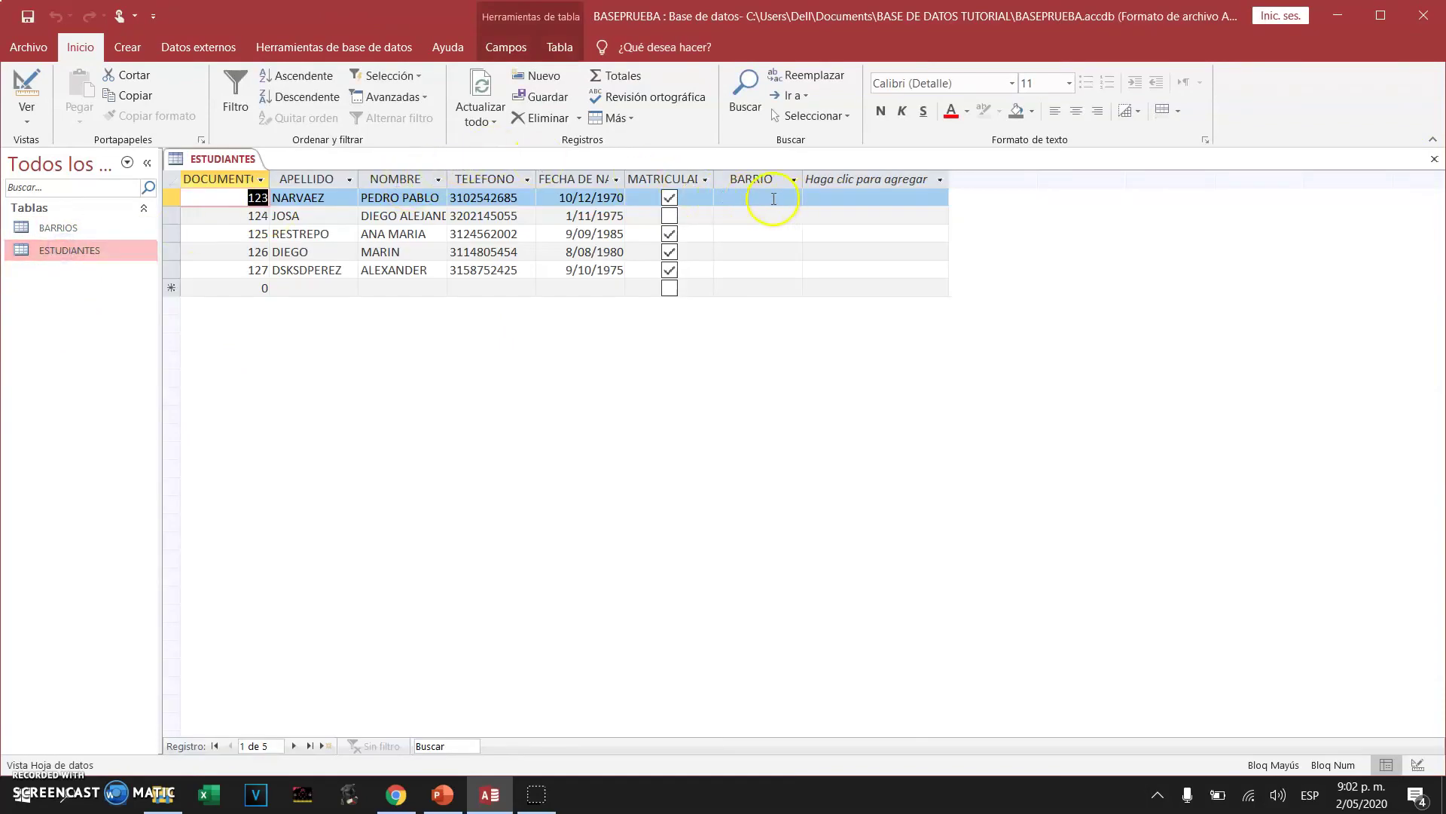
left_click(774, 198)
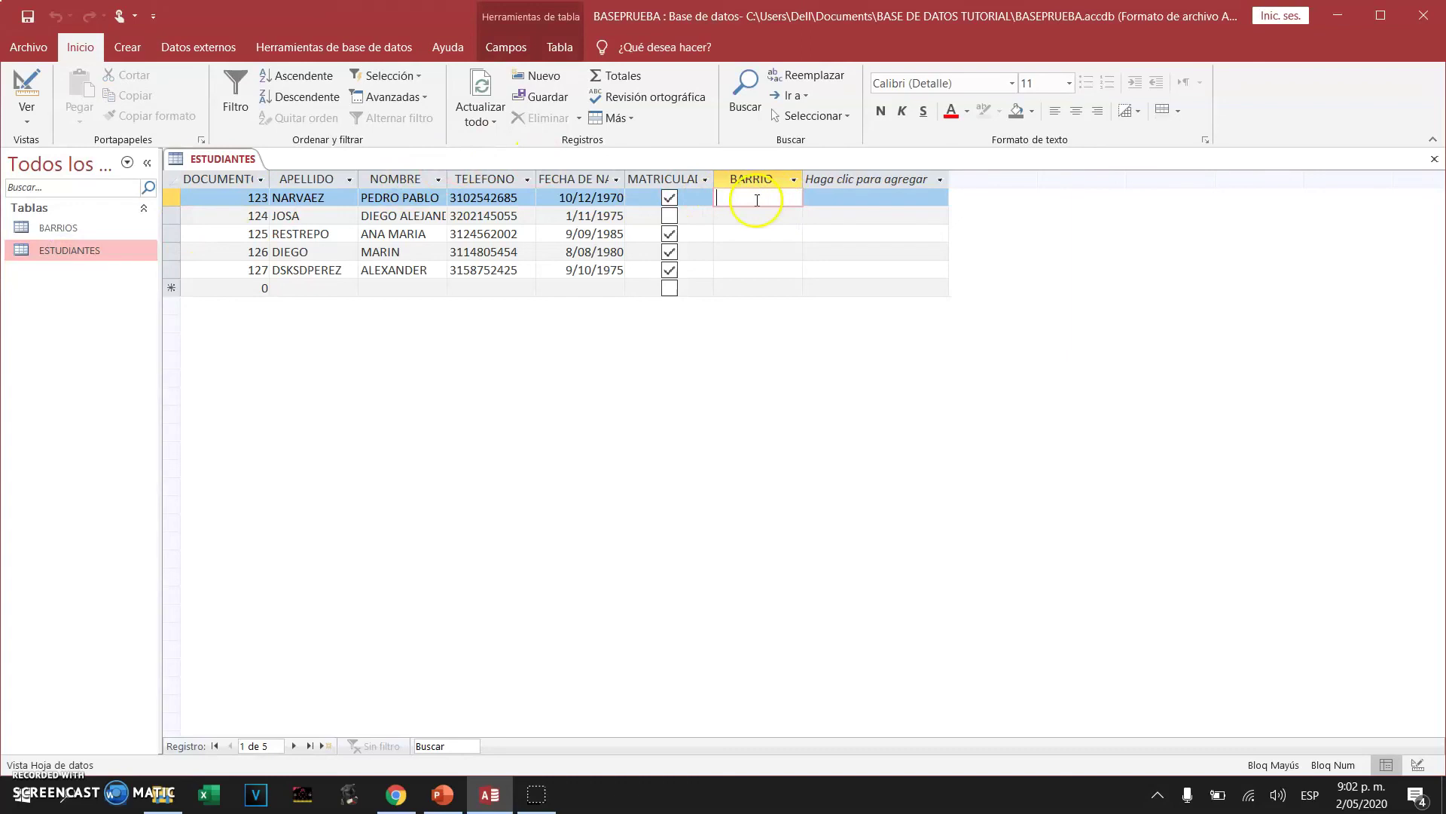
left_click(53, 228)
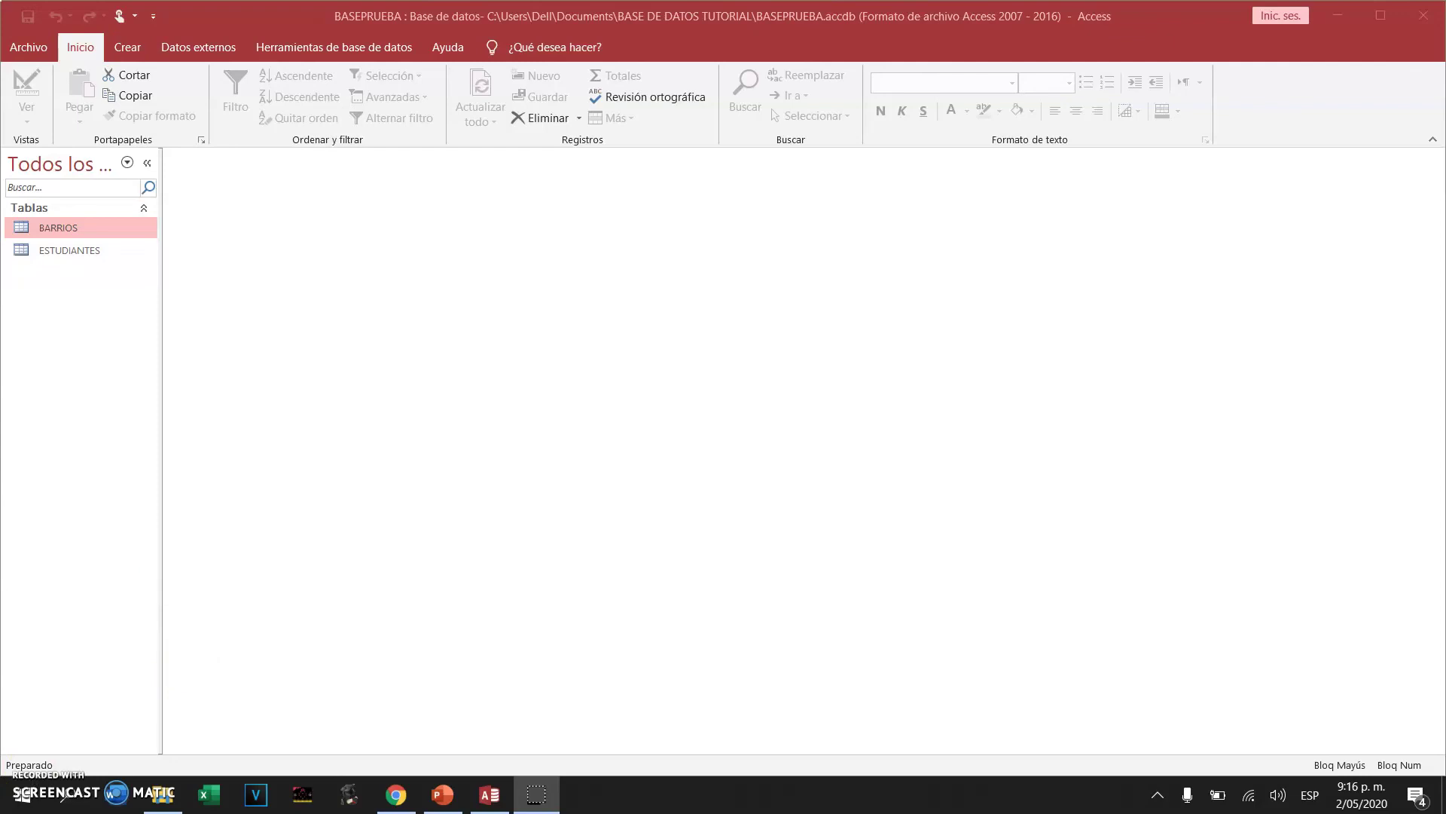
Open ESTUDIANTES in design view and set BARRIO's display control to Cuadro combinado
left_click(73, 250)
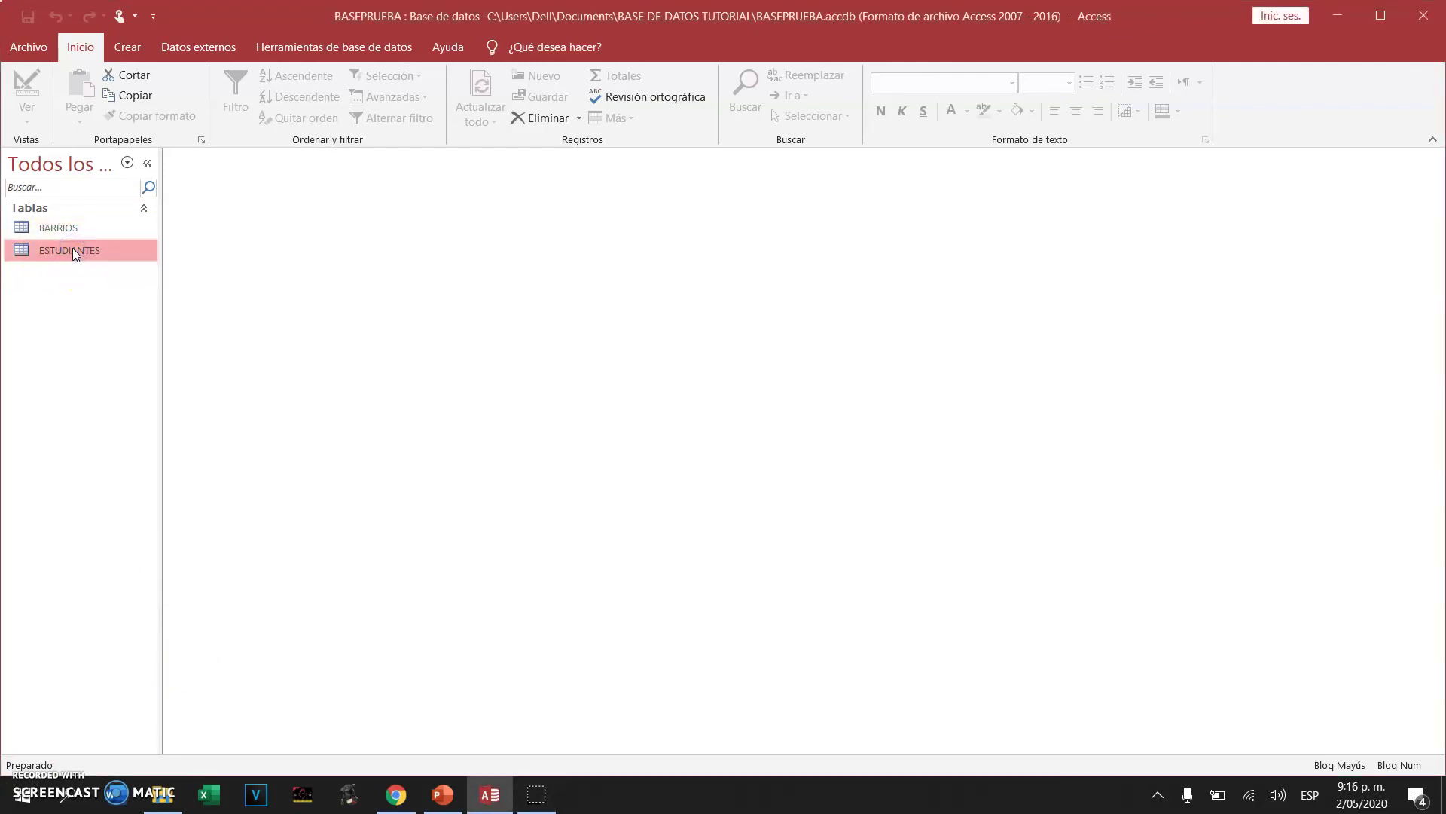
right_click(75, 254)
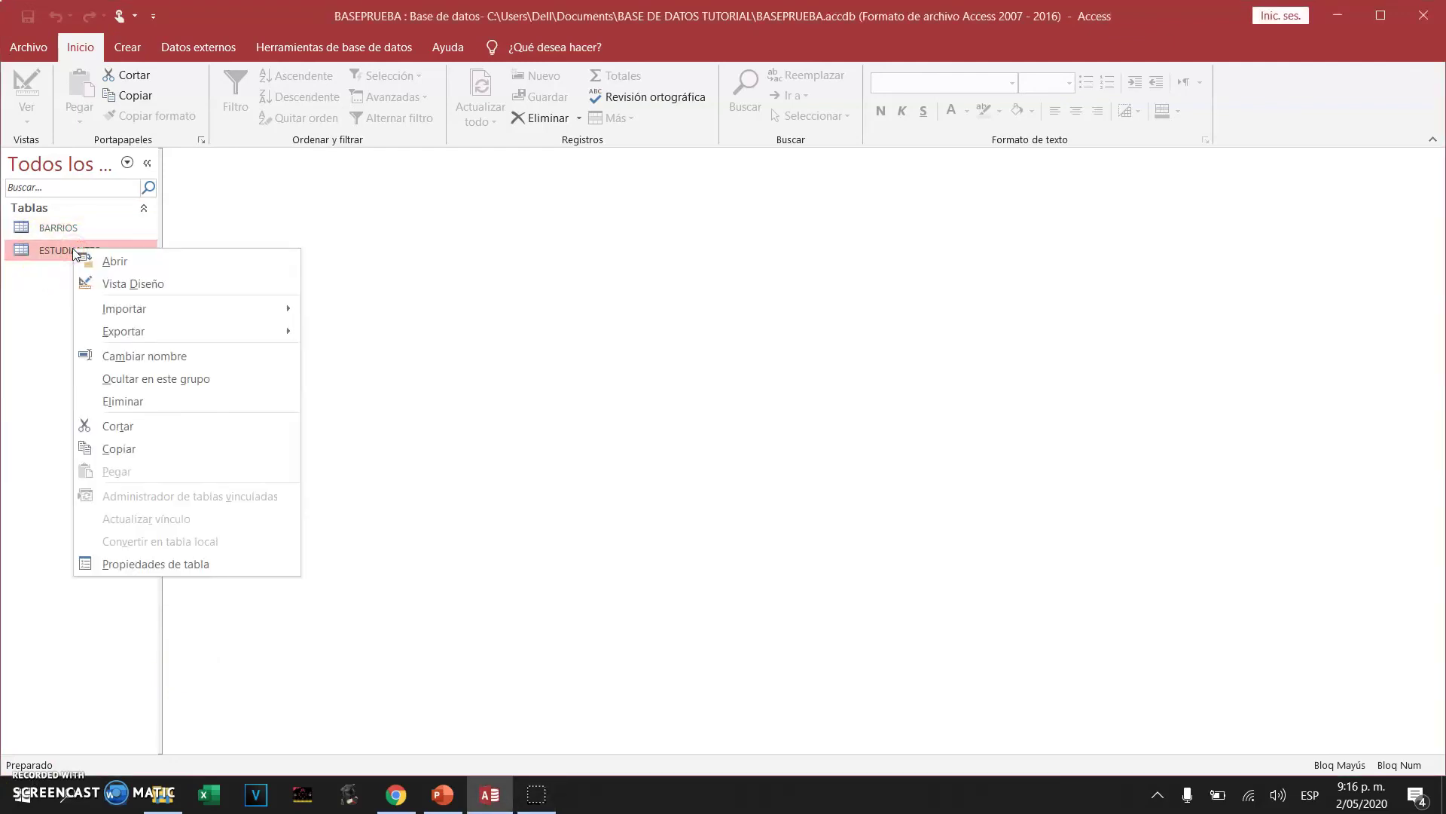
left_click(106, 287)
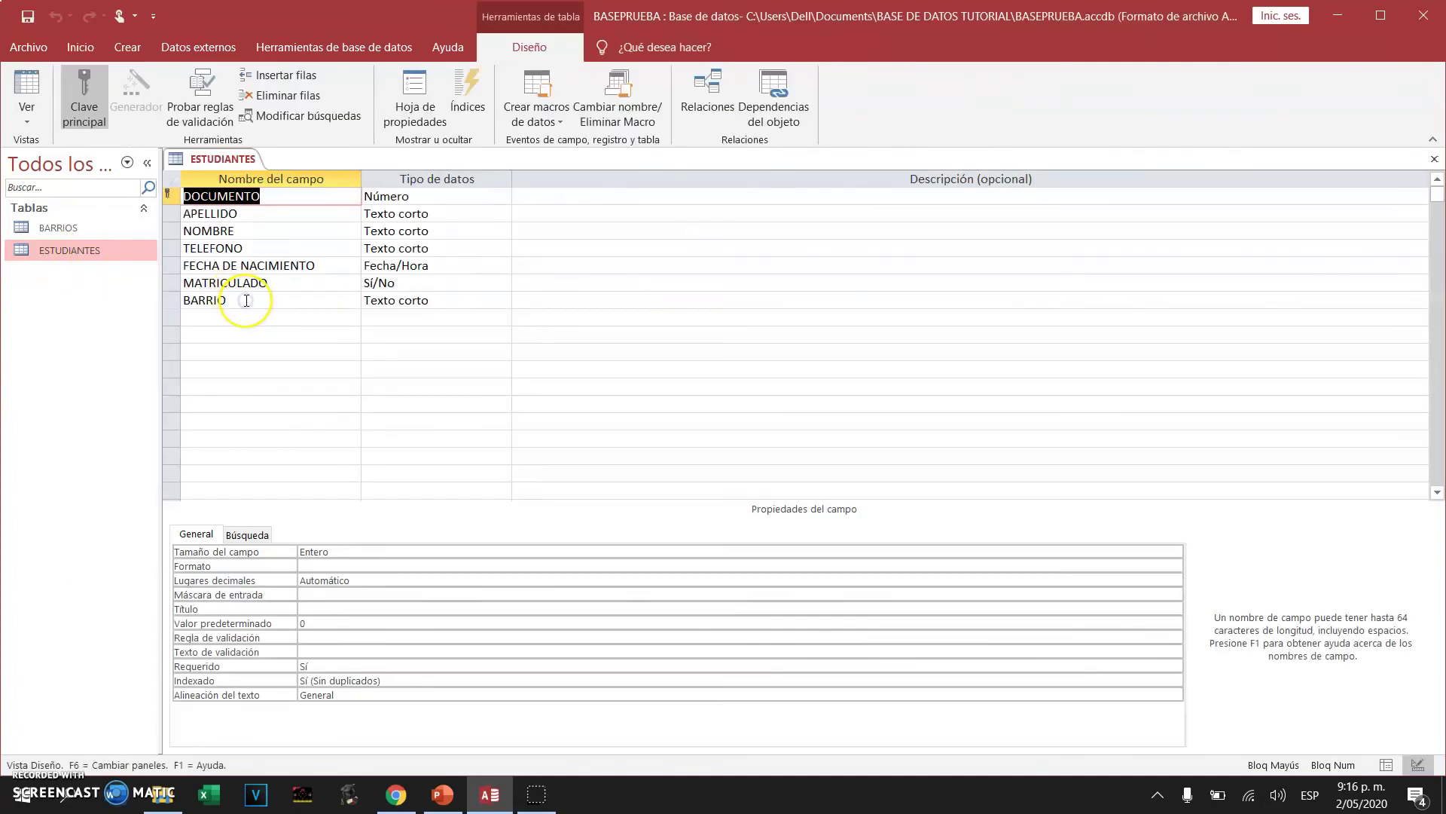
left_click(247, 301)
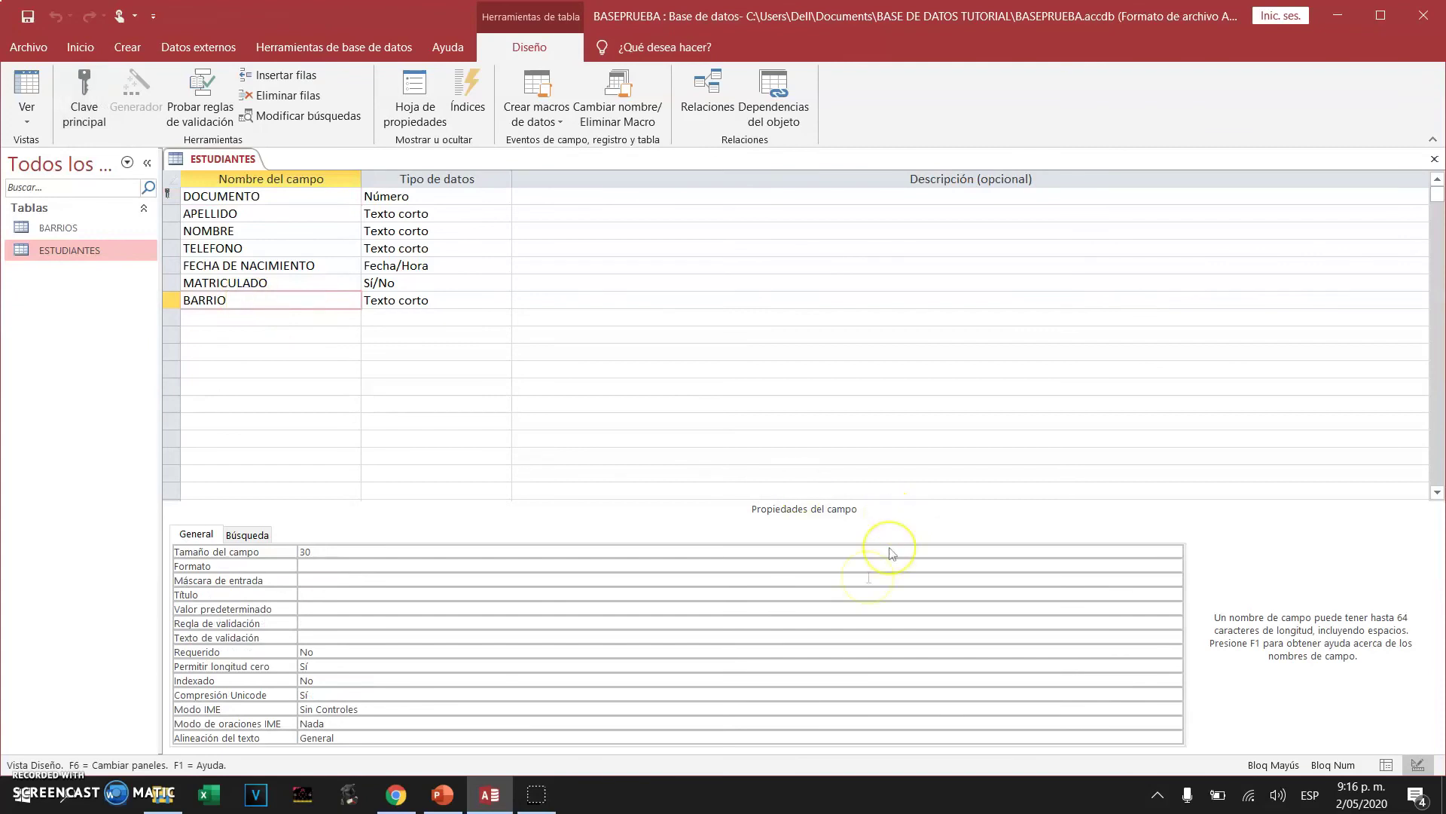
left_click(248, 537)
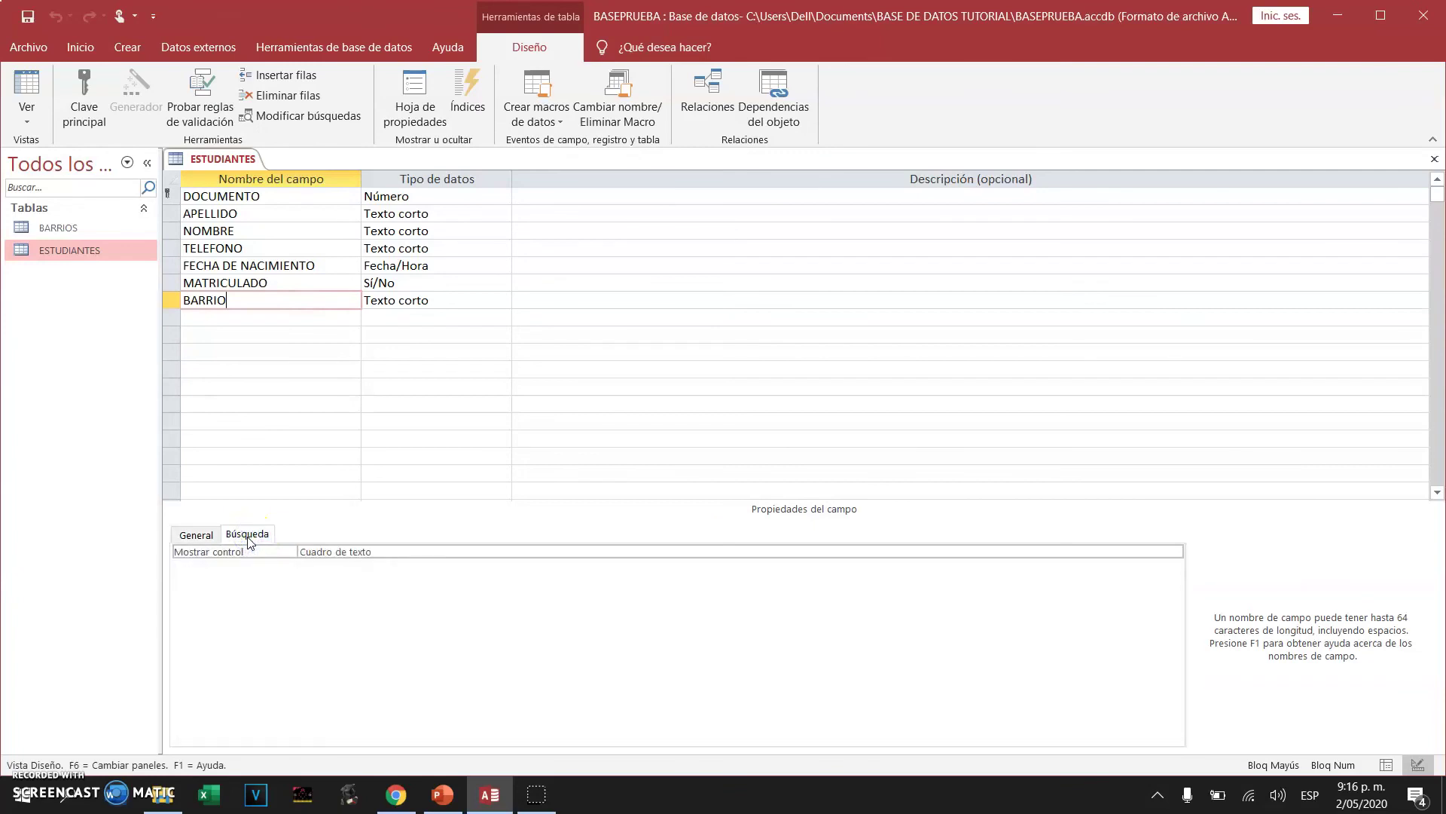
left_click(1115, 551)
left_click(1175, 552)
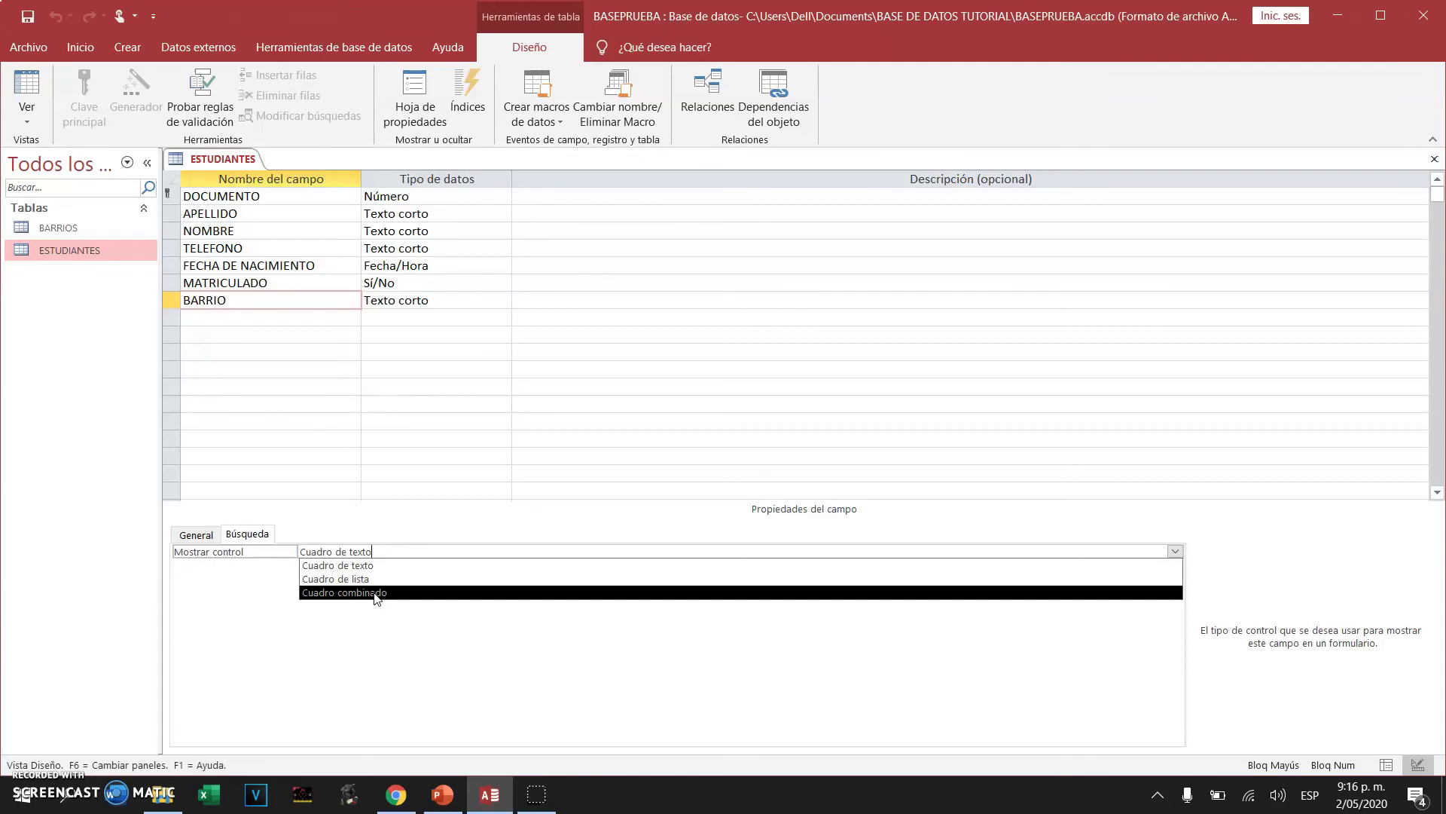
left_click(375, 593)
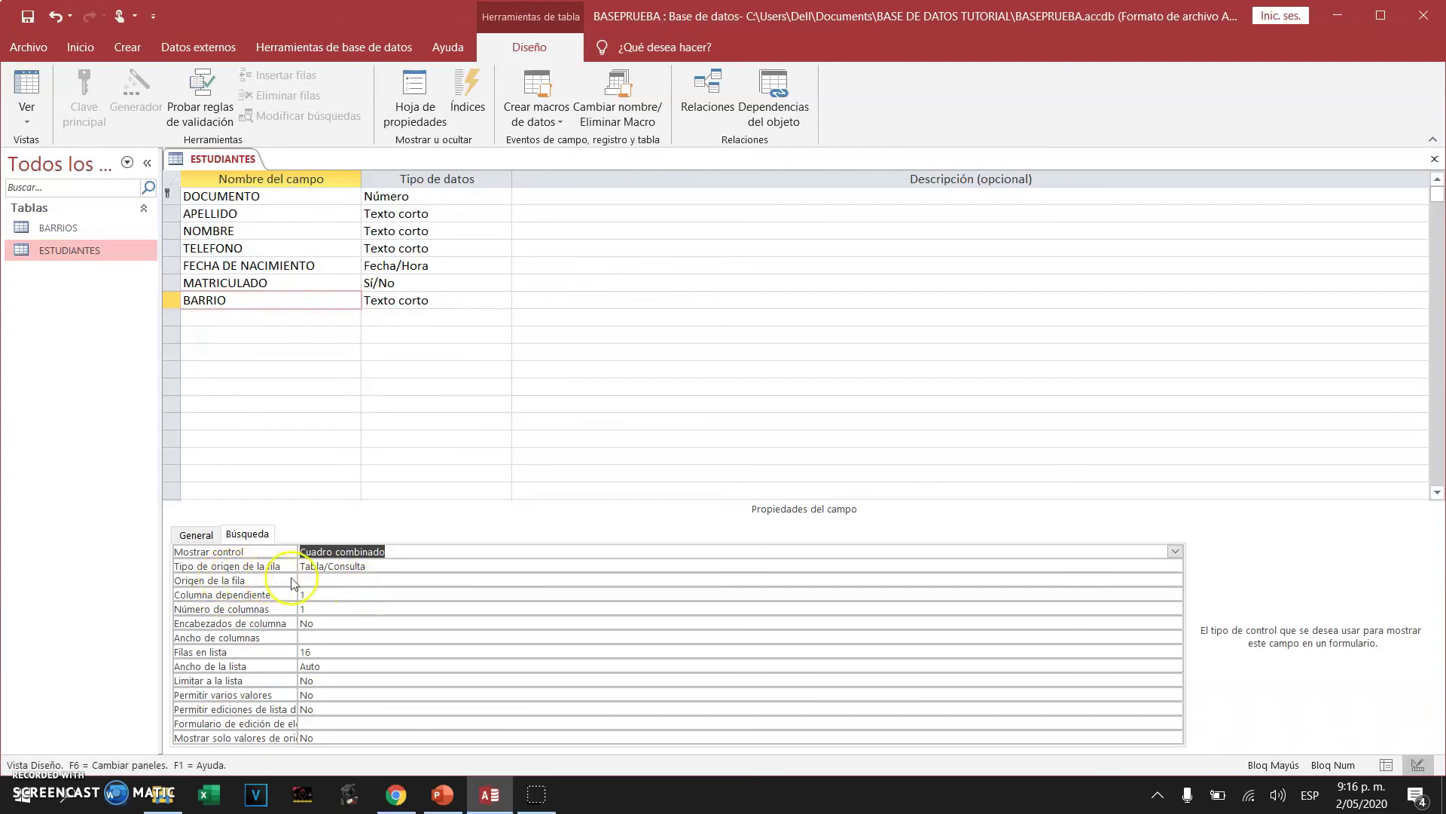
Point BARRIO's lookup at the BARRIOS table (Tabla/Consulta, 2 columns), then save and close the design
left_click(371, 566)
left_click(1180, 571)
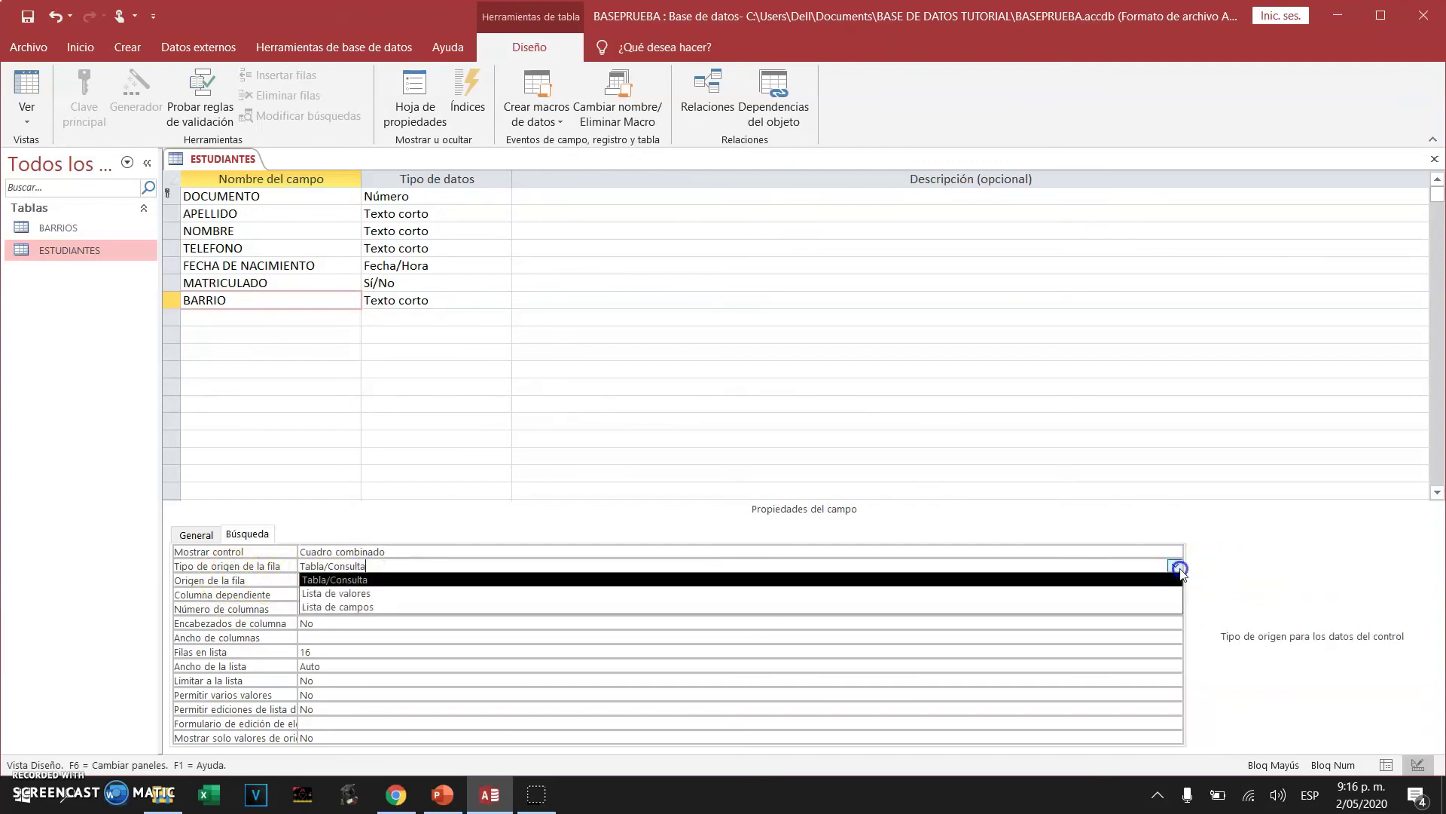
left_click(365, 579)
left_click(343, 579)
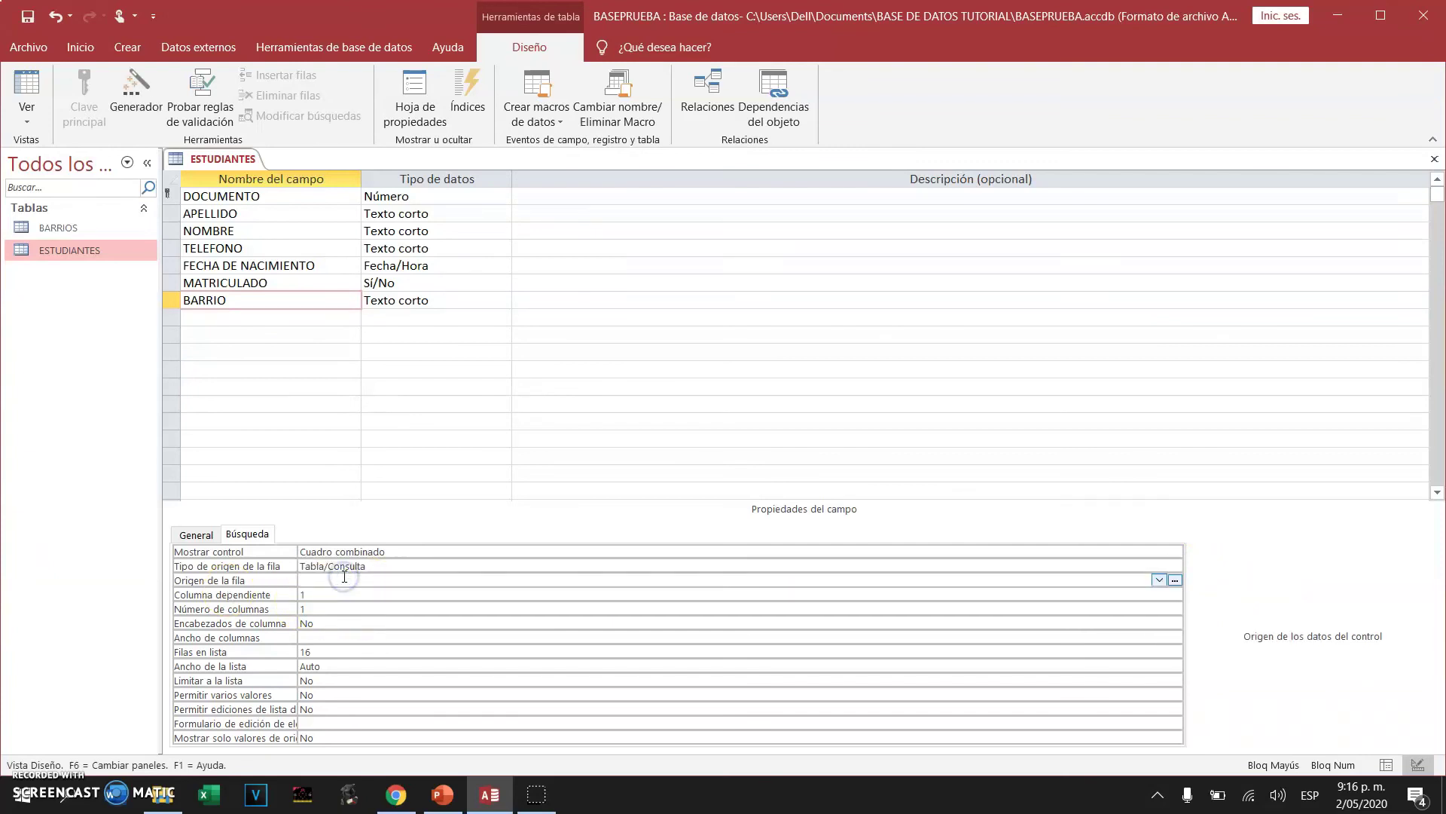
left_click(345, 580)
left_click(217, 589)
left_click(1159, 580)
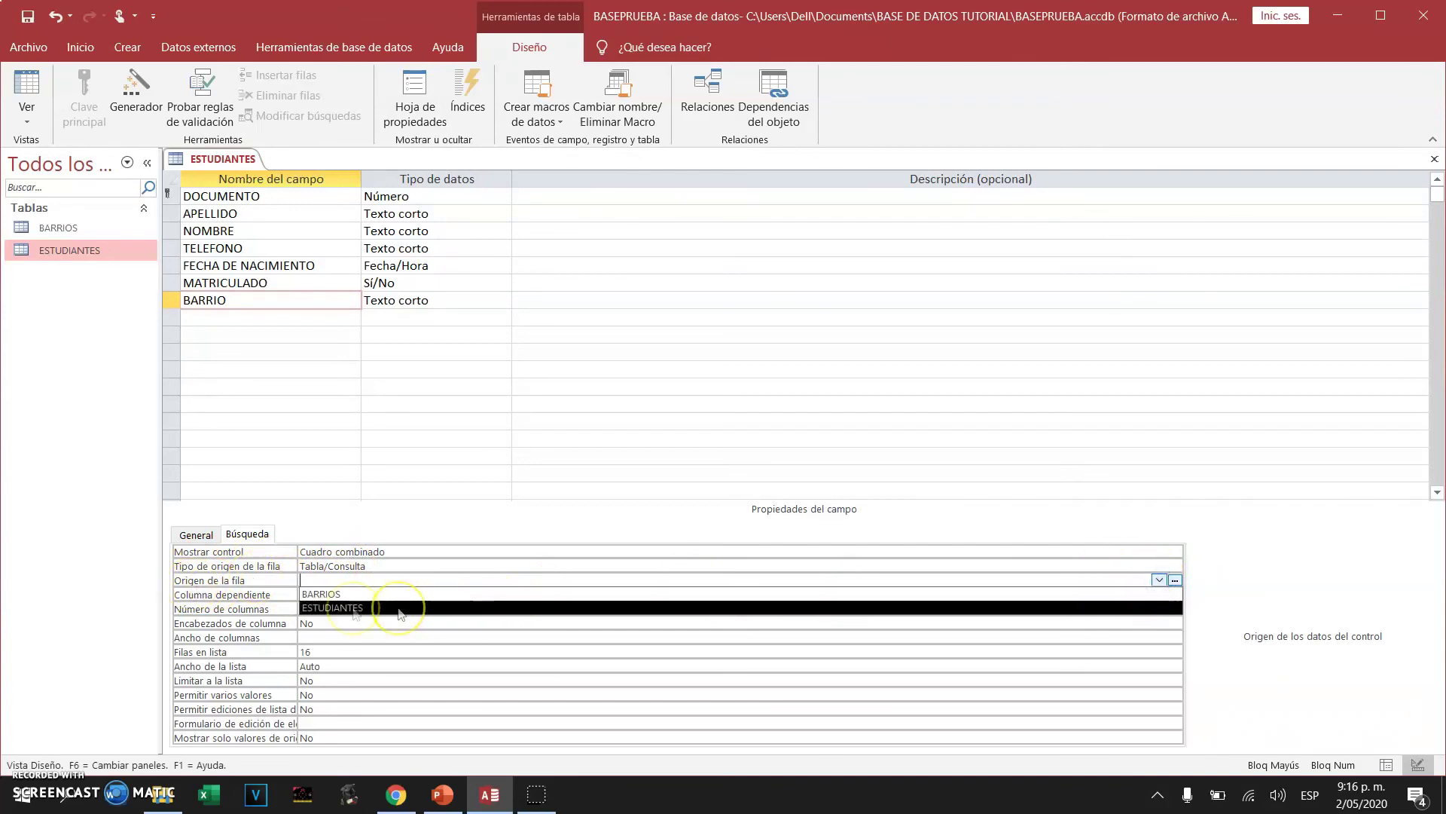
left_click(330, 595)
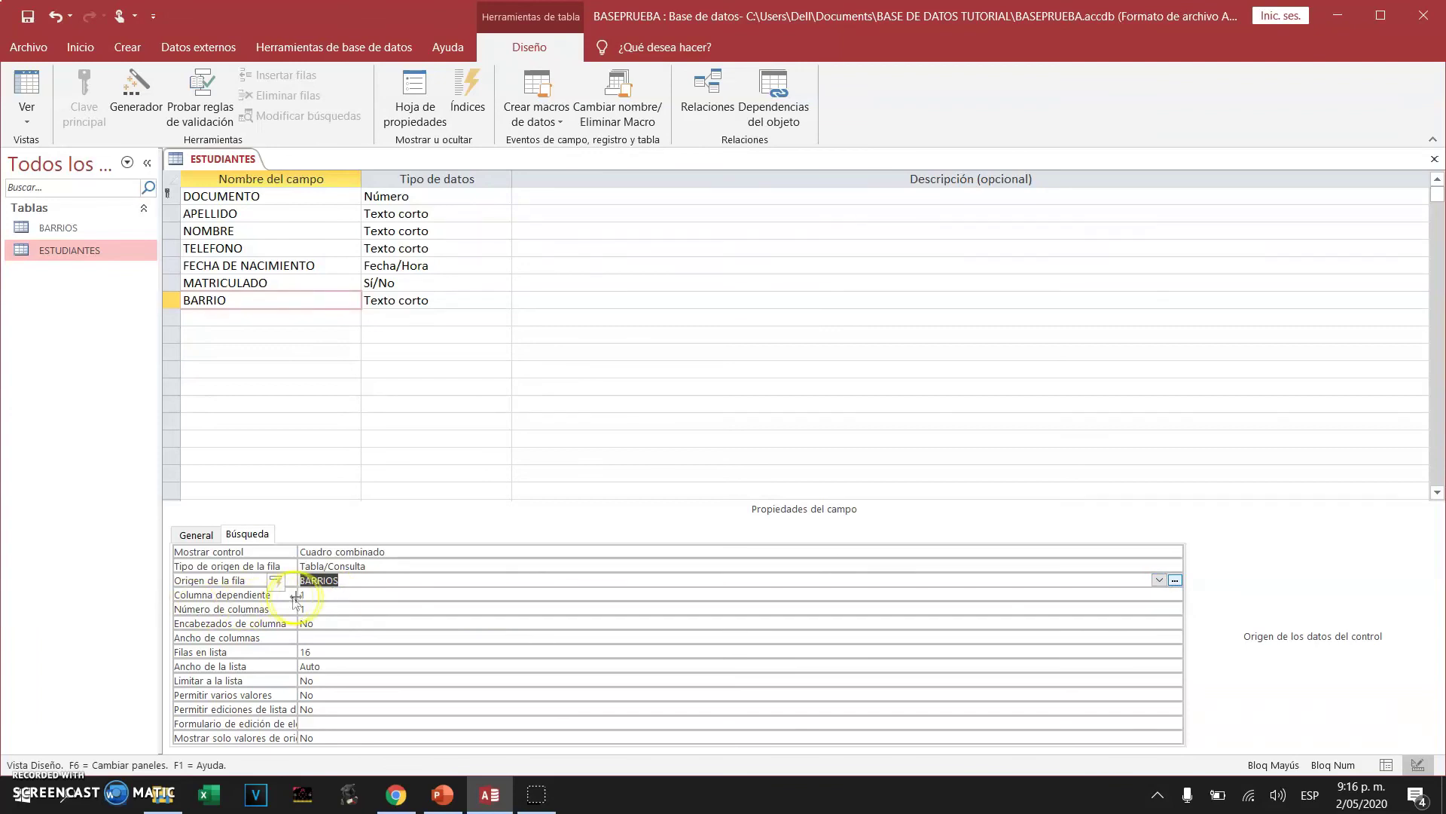
left_click(310, 607)
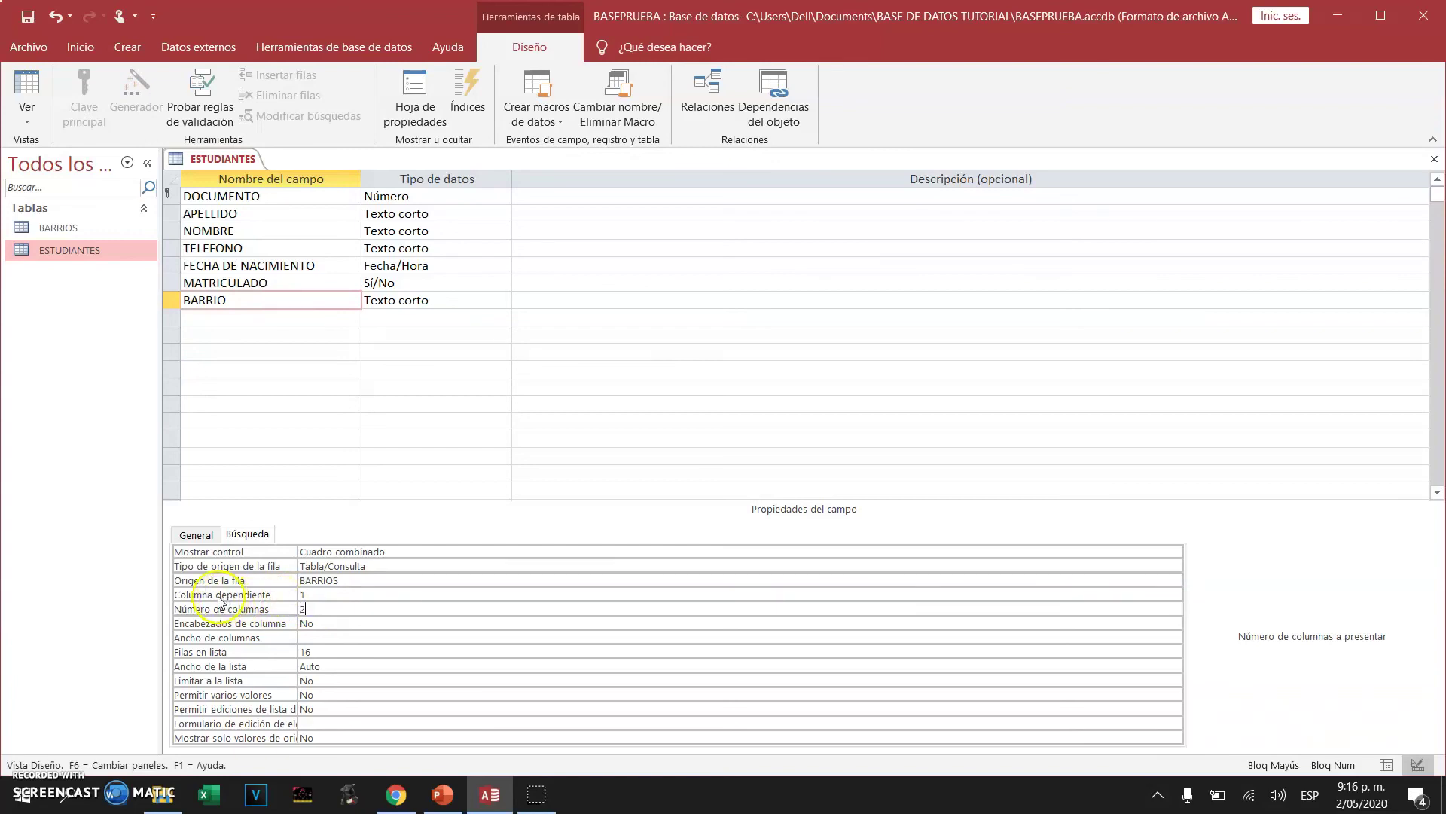
left_click(320, 593)
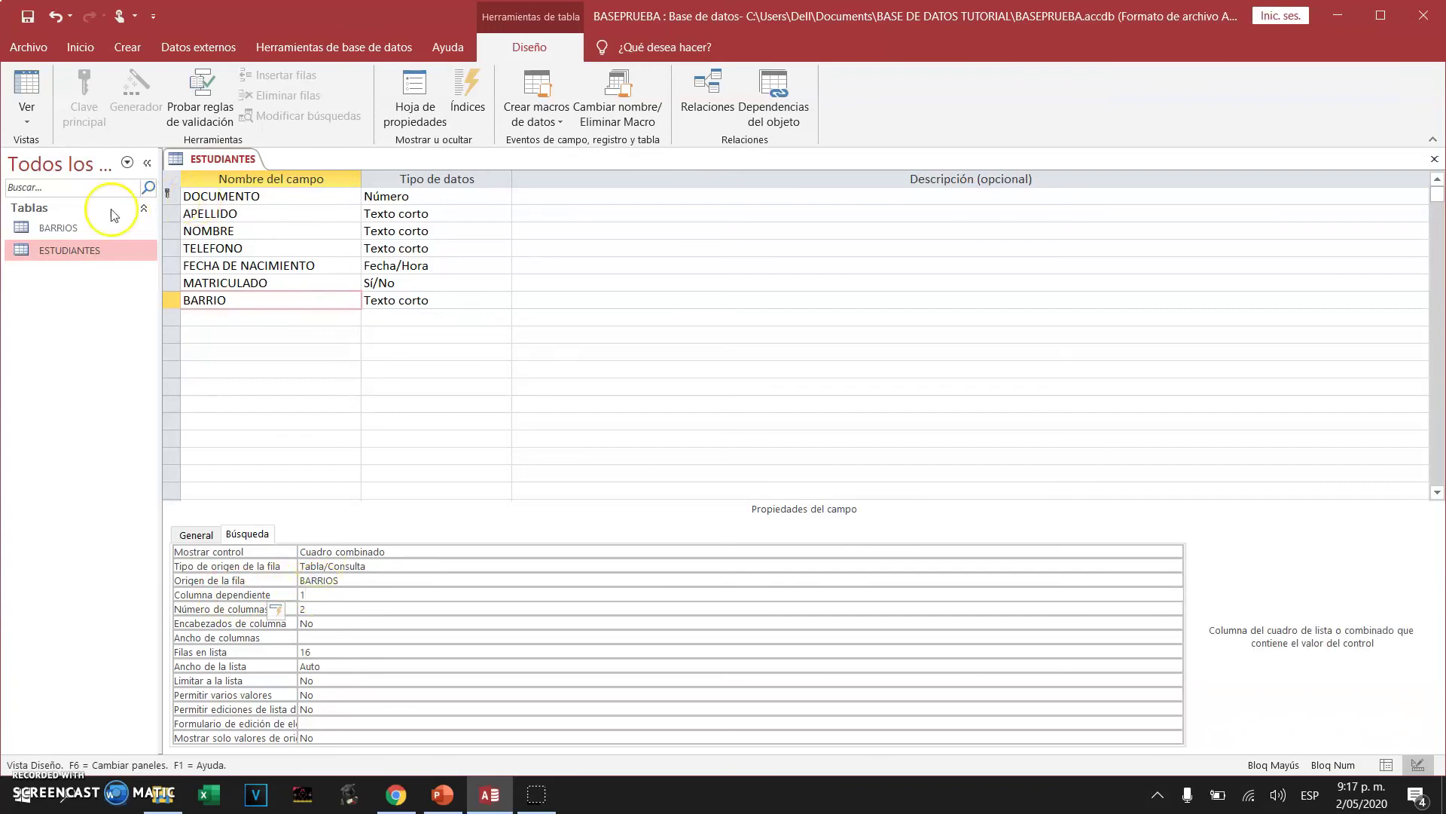
left_click(30, 23)
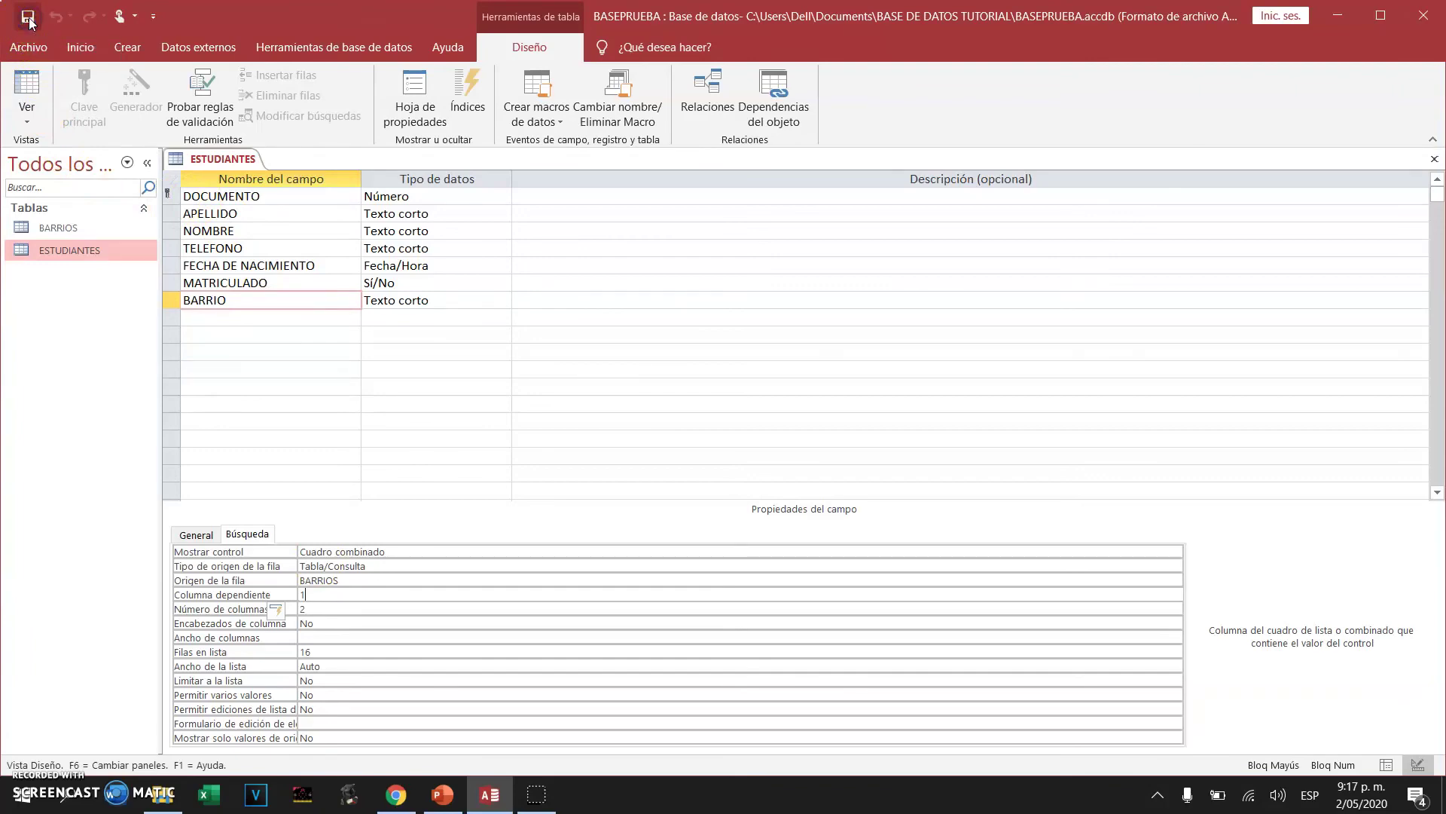
left_click(1434, 161)
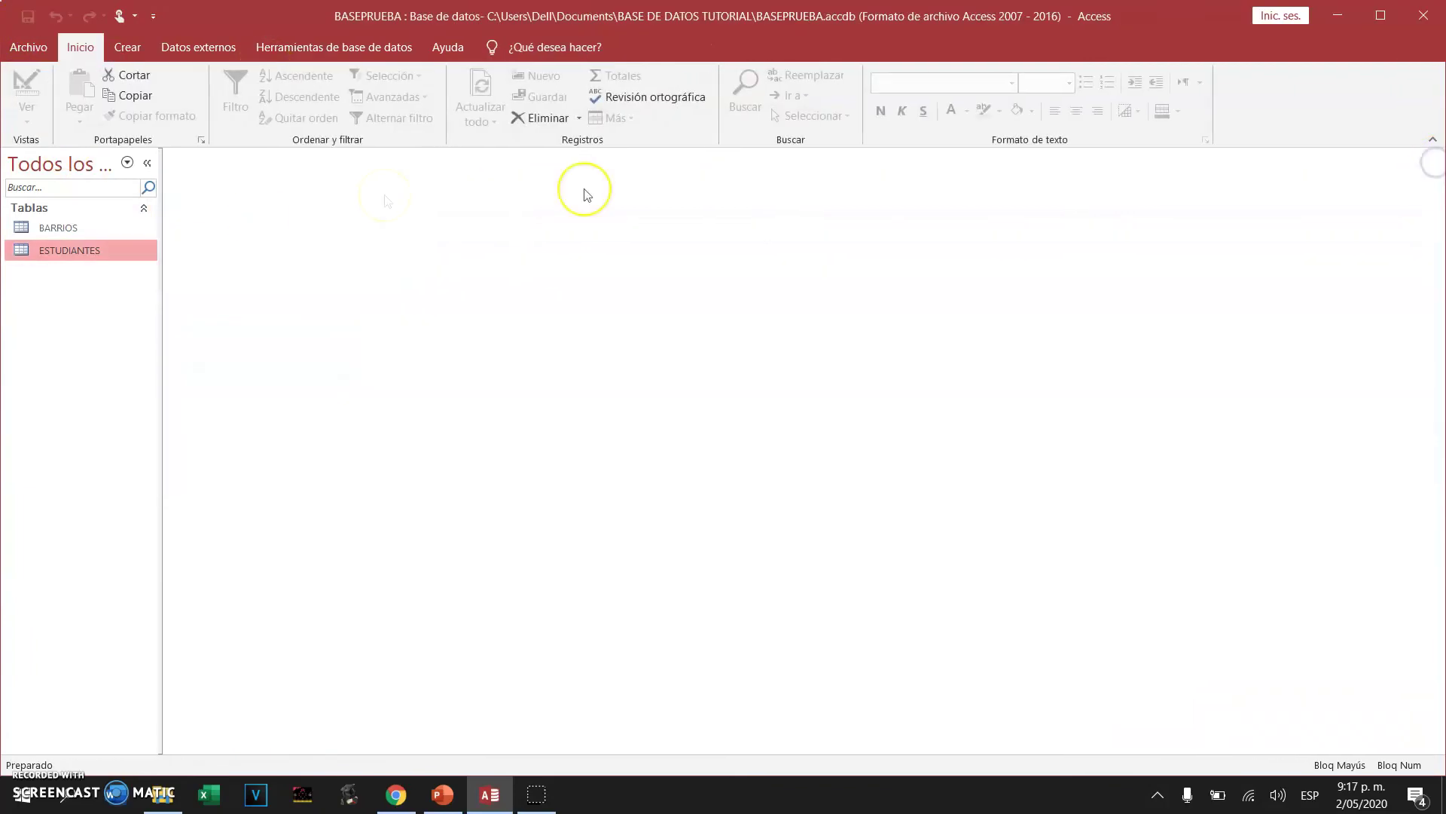
In the ESTUDIANTES datasheet, set BARRIO to 1 for the first student and 4 for the second
double_click(76, 254)
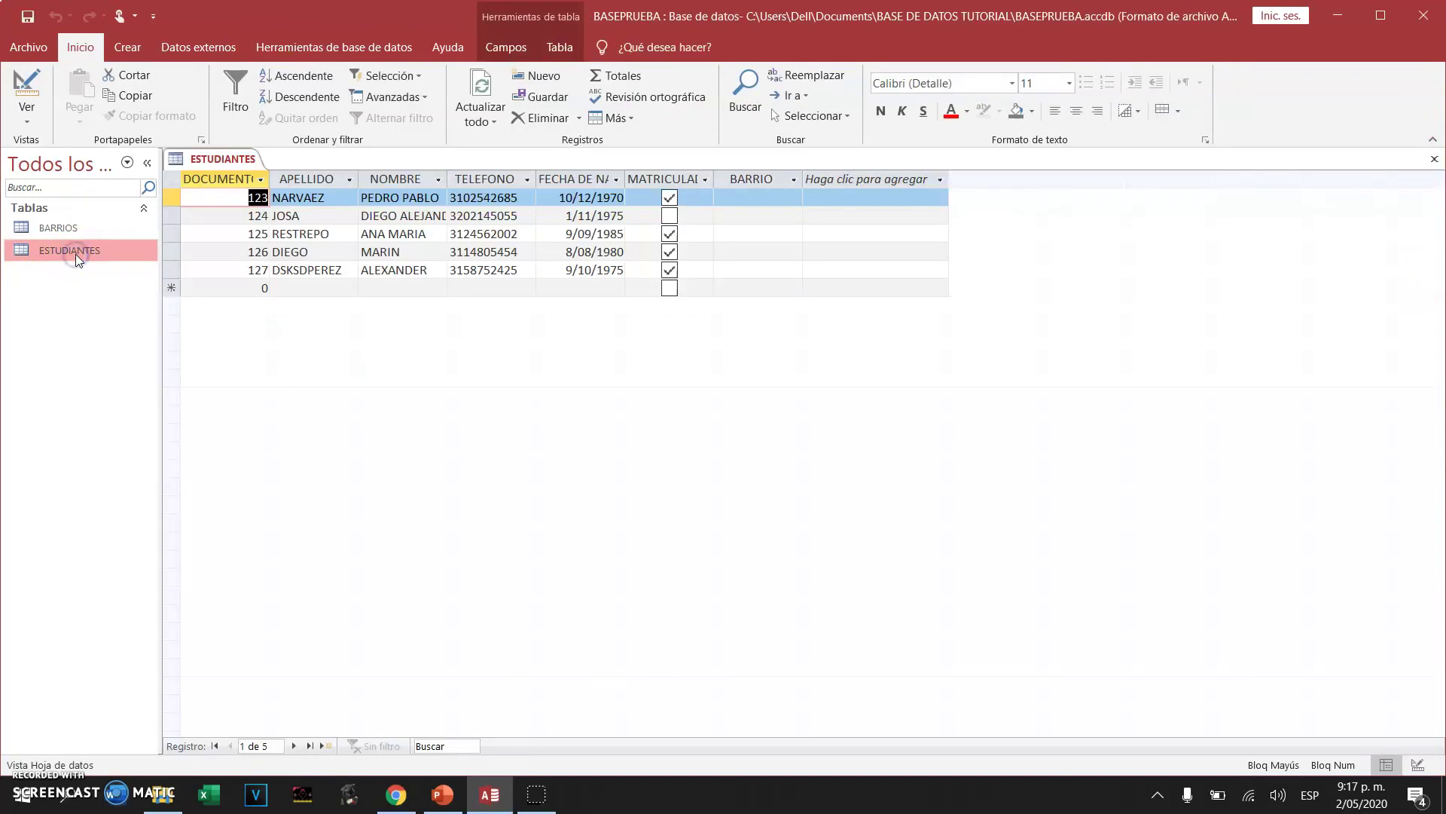
left_click(749, 198)
left_click(793, 196)
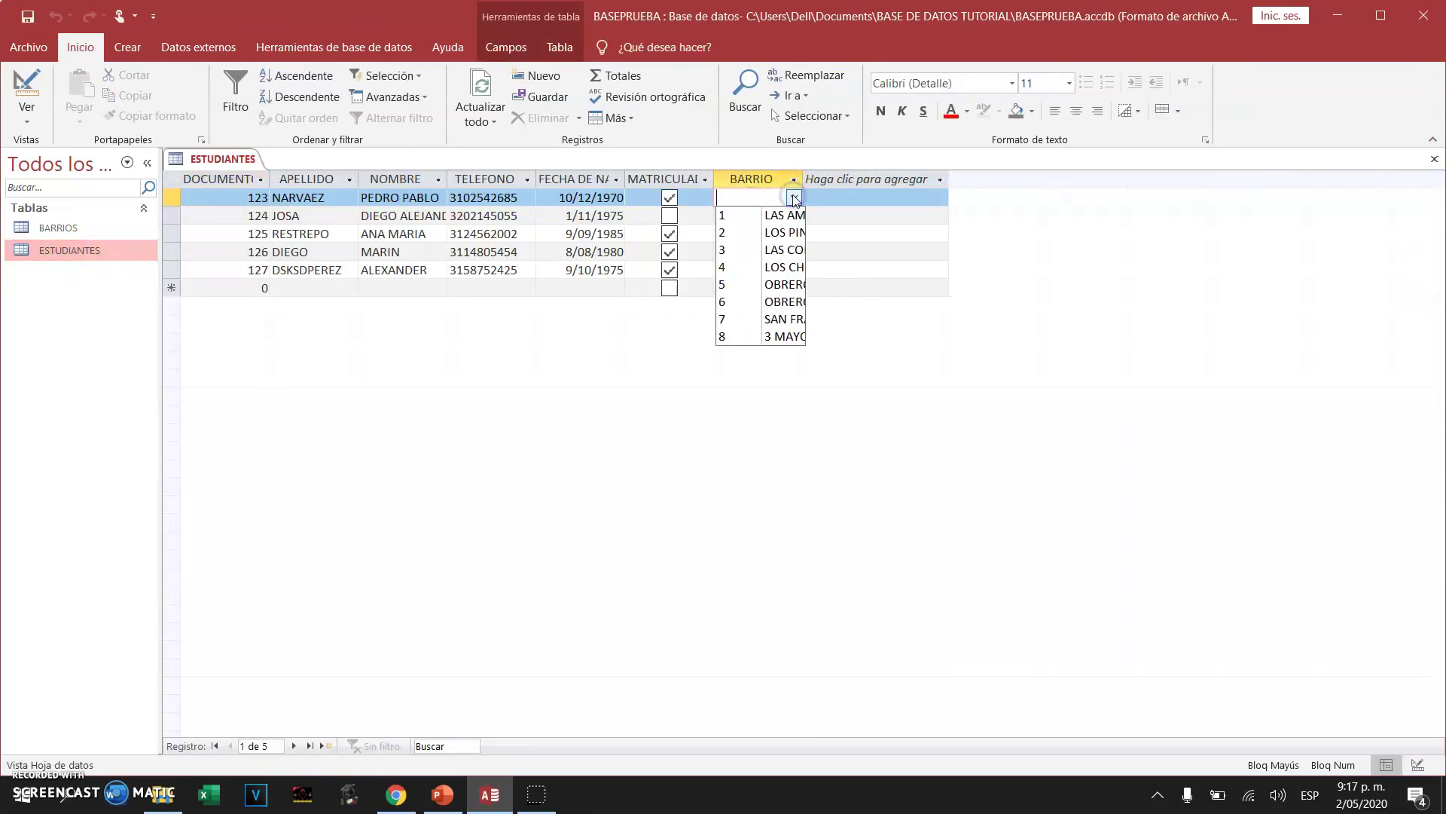
left_click(790, 211)
left_click(779, 217)
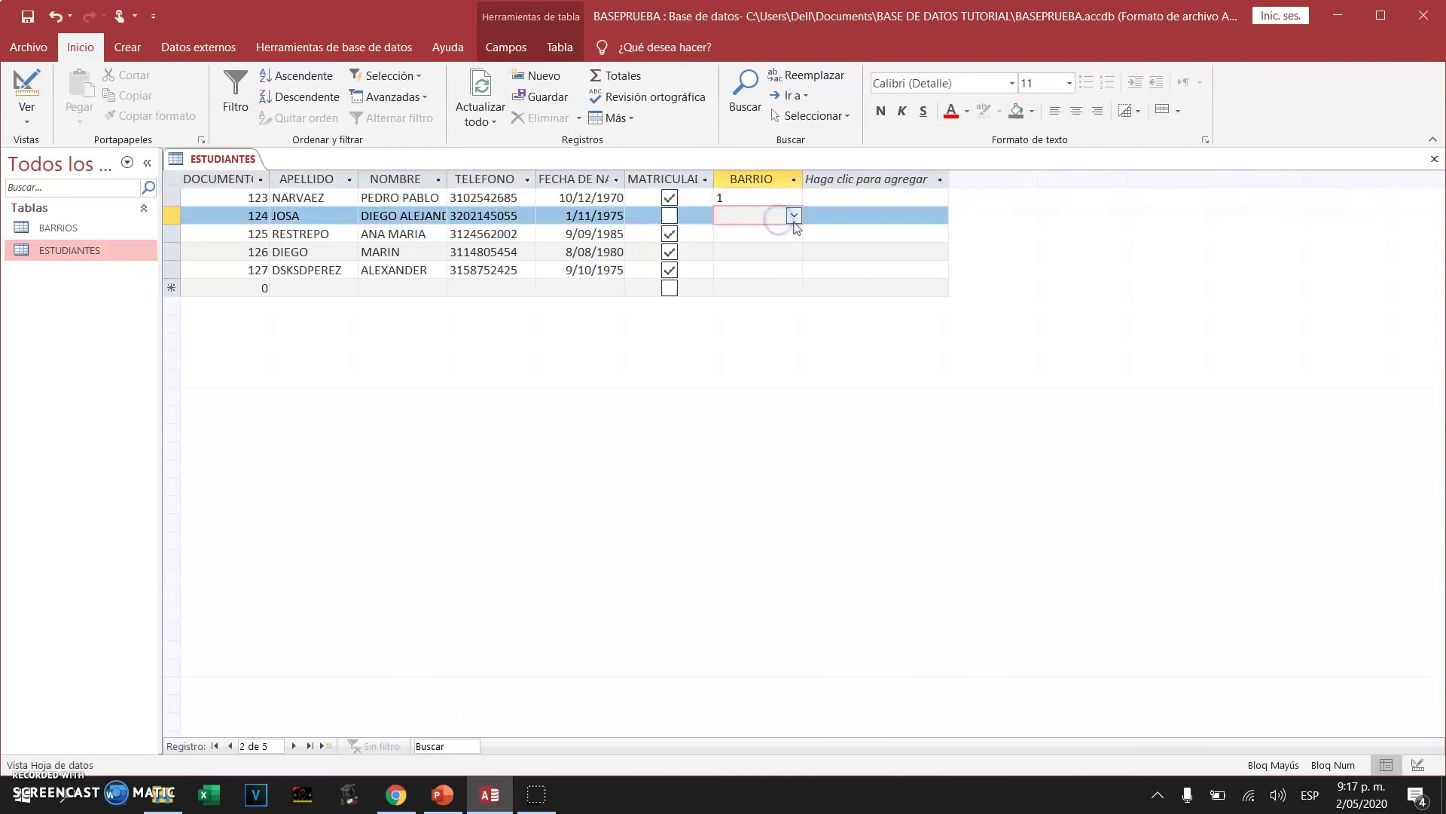
left_click(794, 216)
left_click(790, 288)
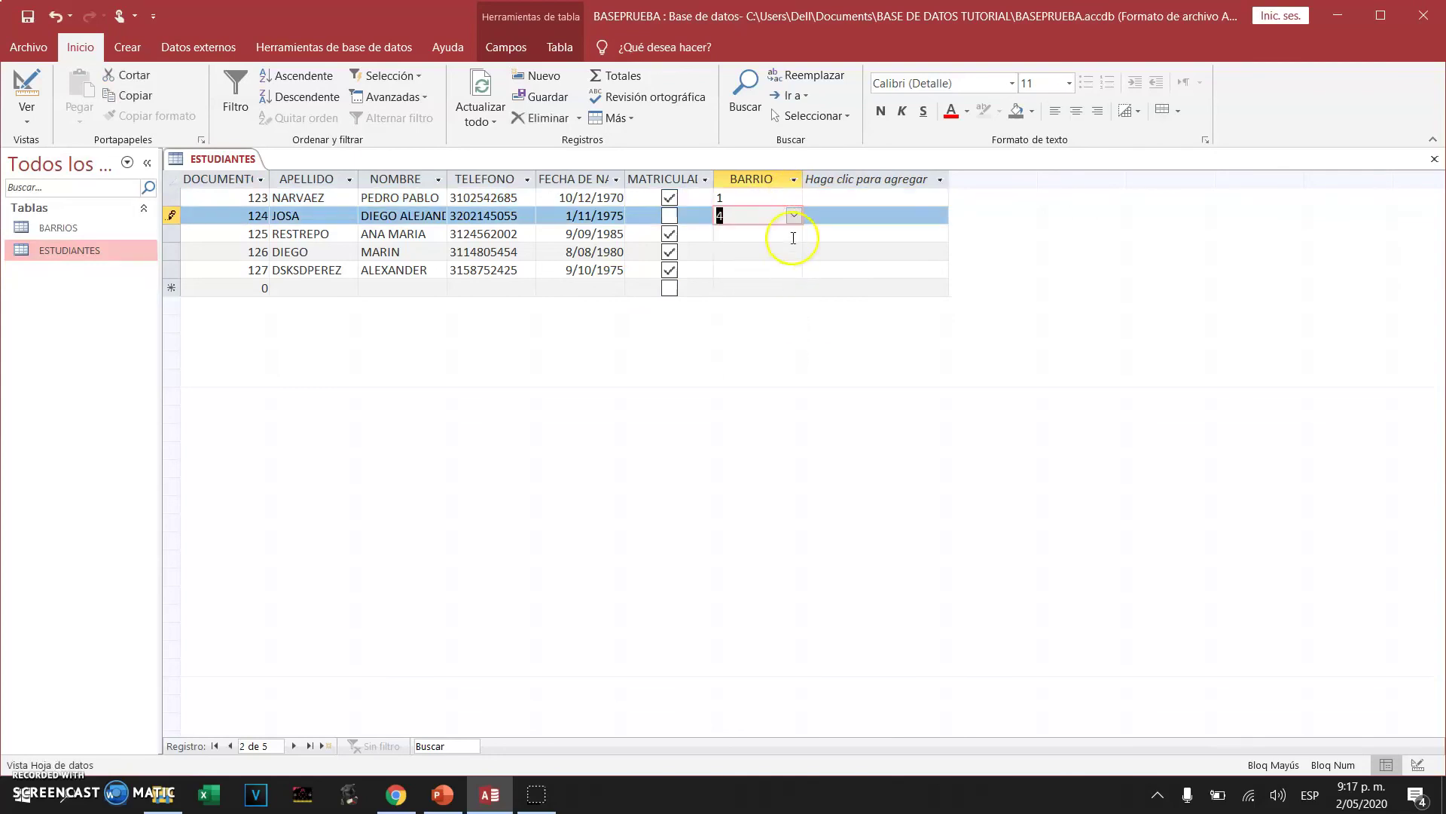
Choose BARRIO 4 for the third and fourth students and 5 for the last student
left_click(794, 237)
left_click(784, 299)
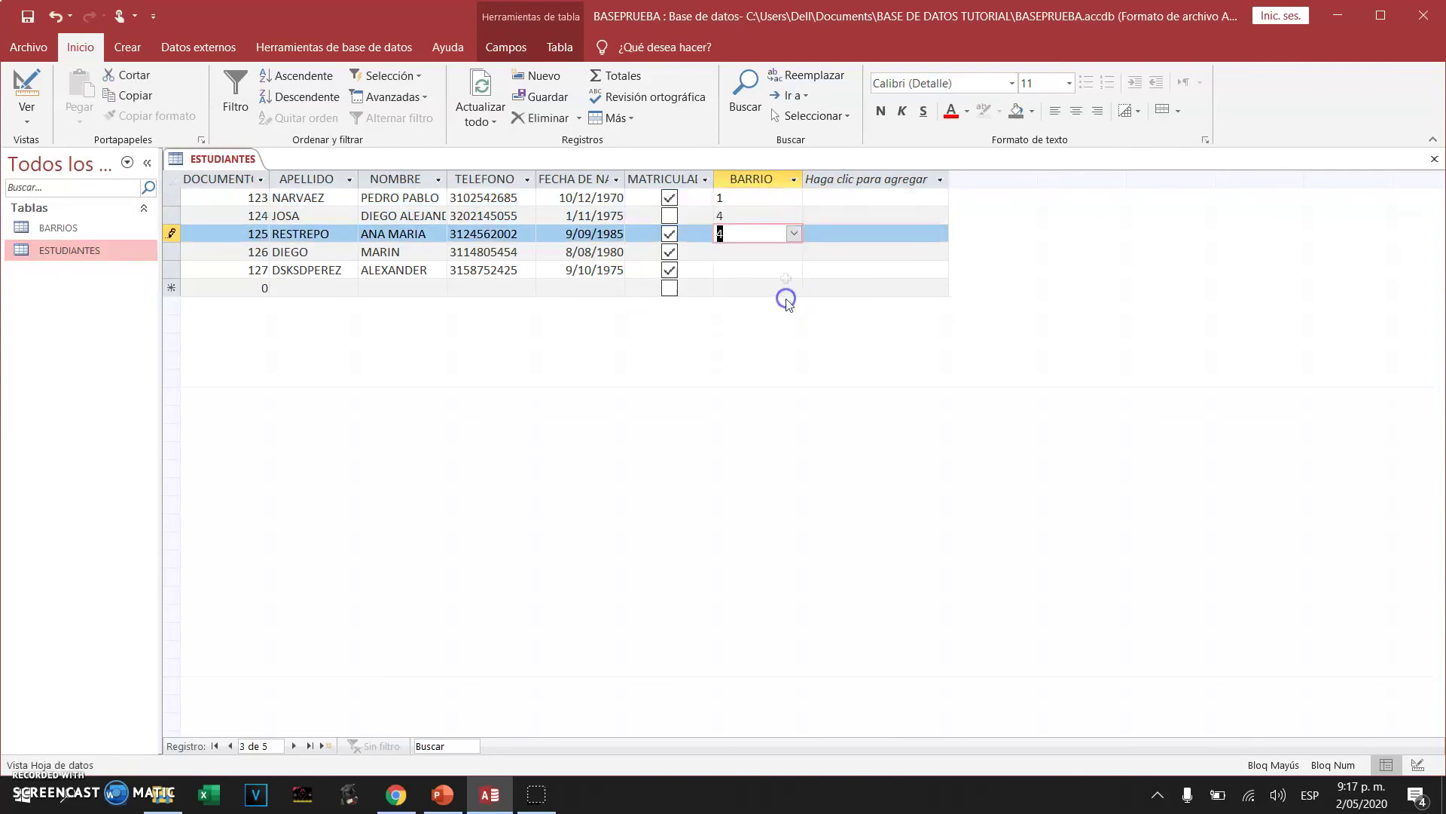
left_click(783, 253)
left_click(794, 251)
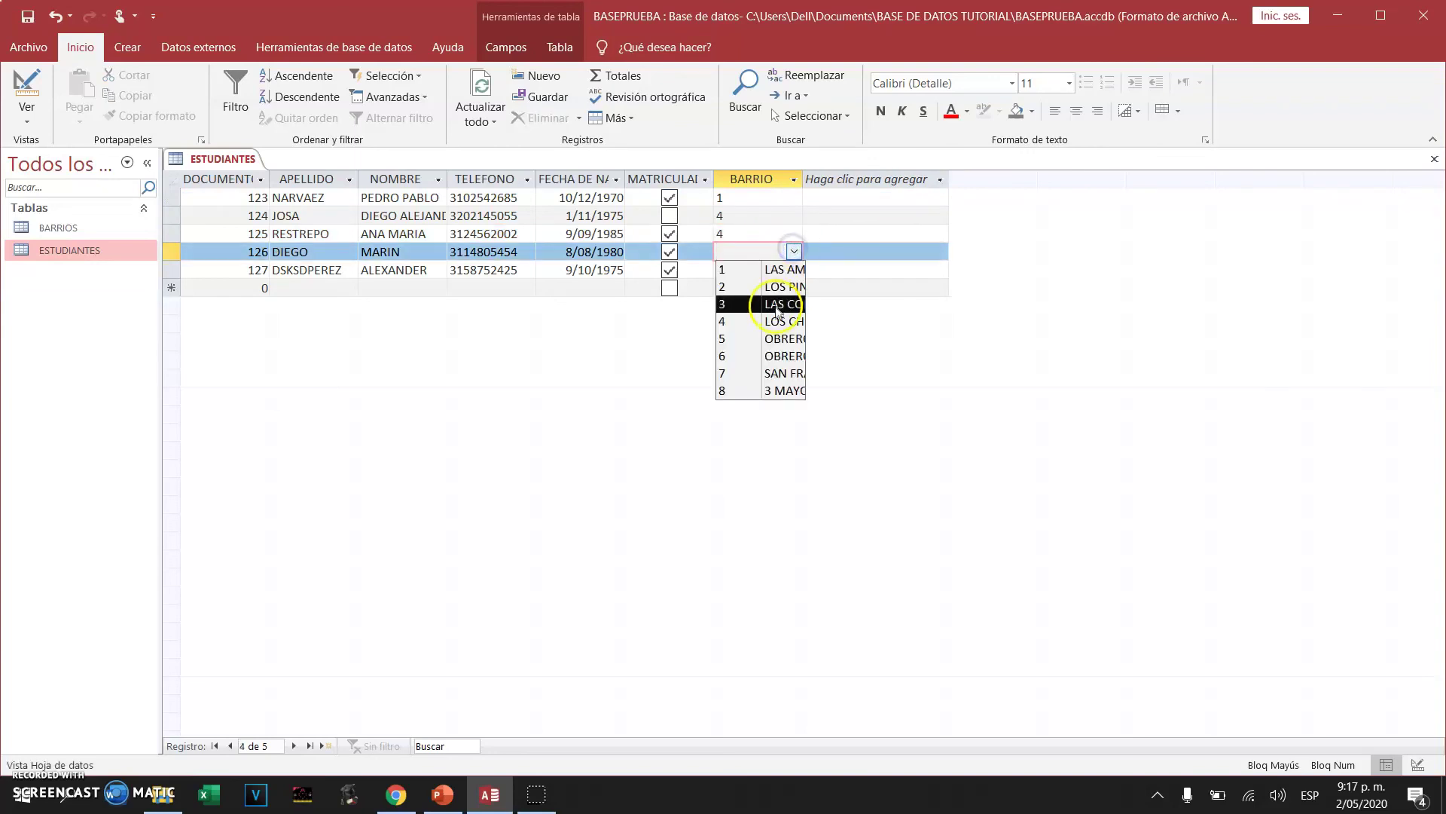
left_click(779, 321)
left_click(790, 272)
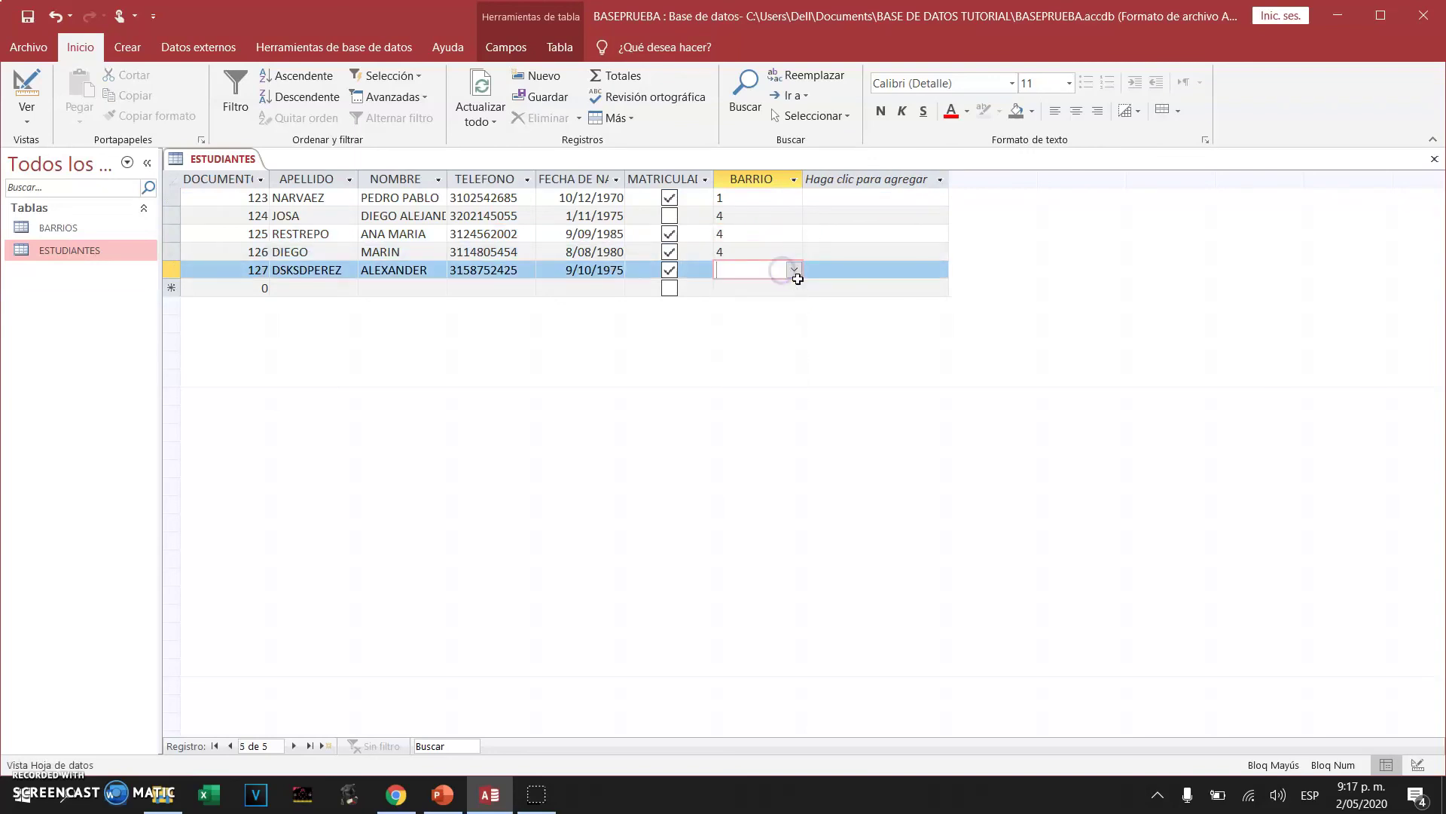
left_click(794, 270)
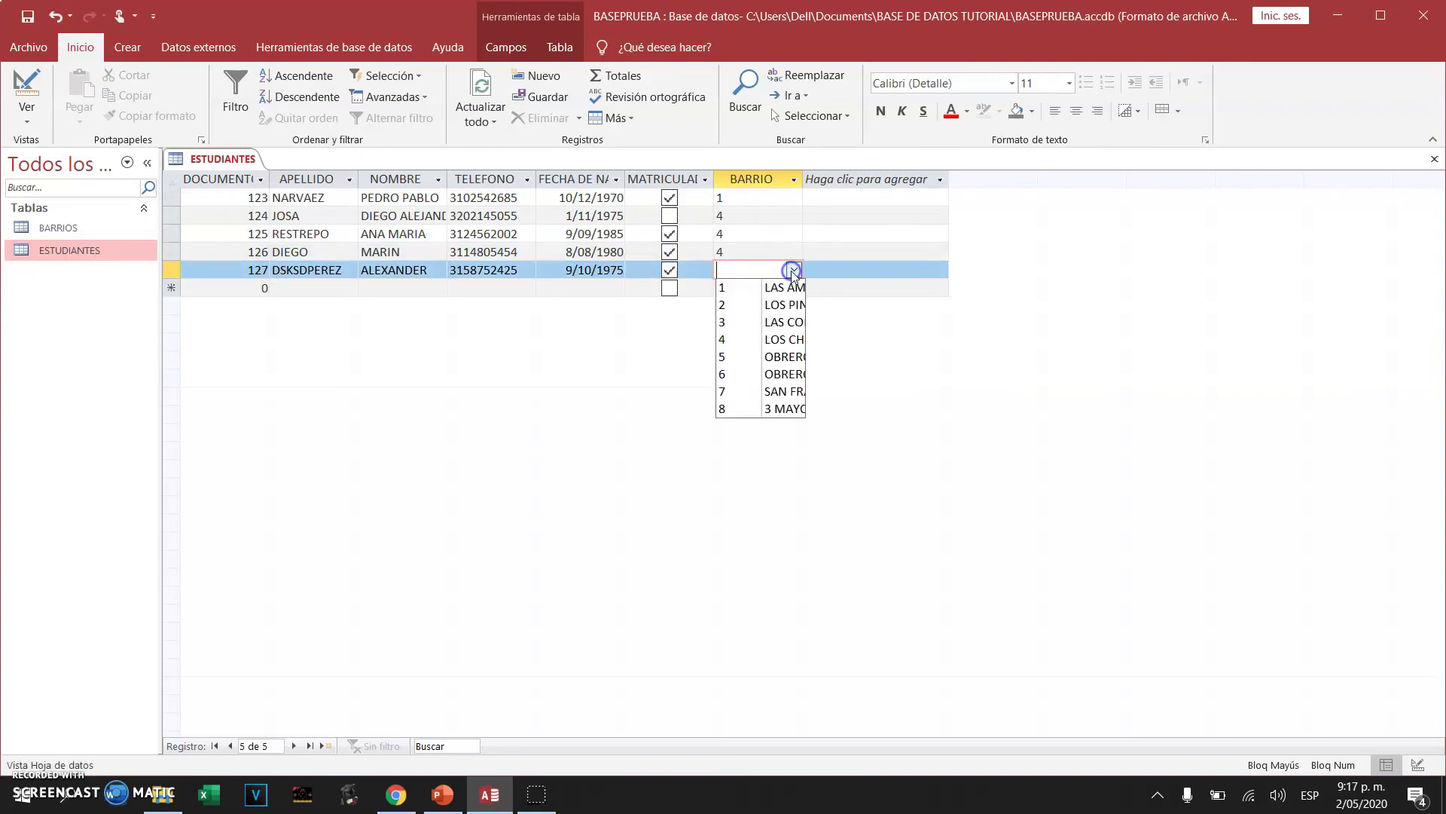
left_click(782, 357)
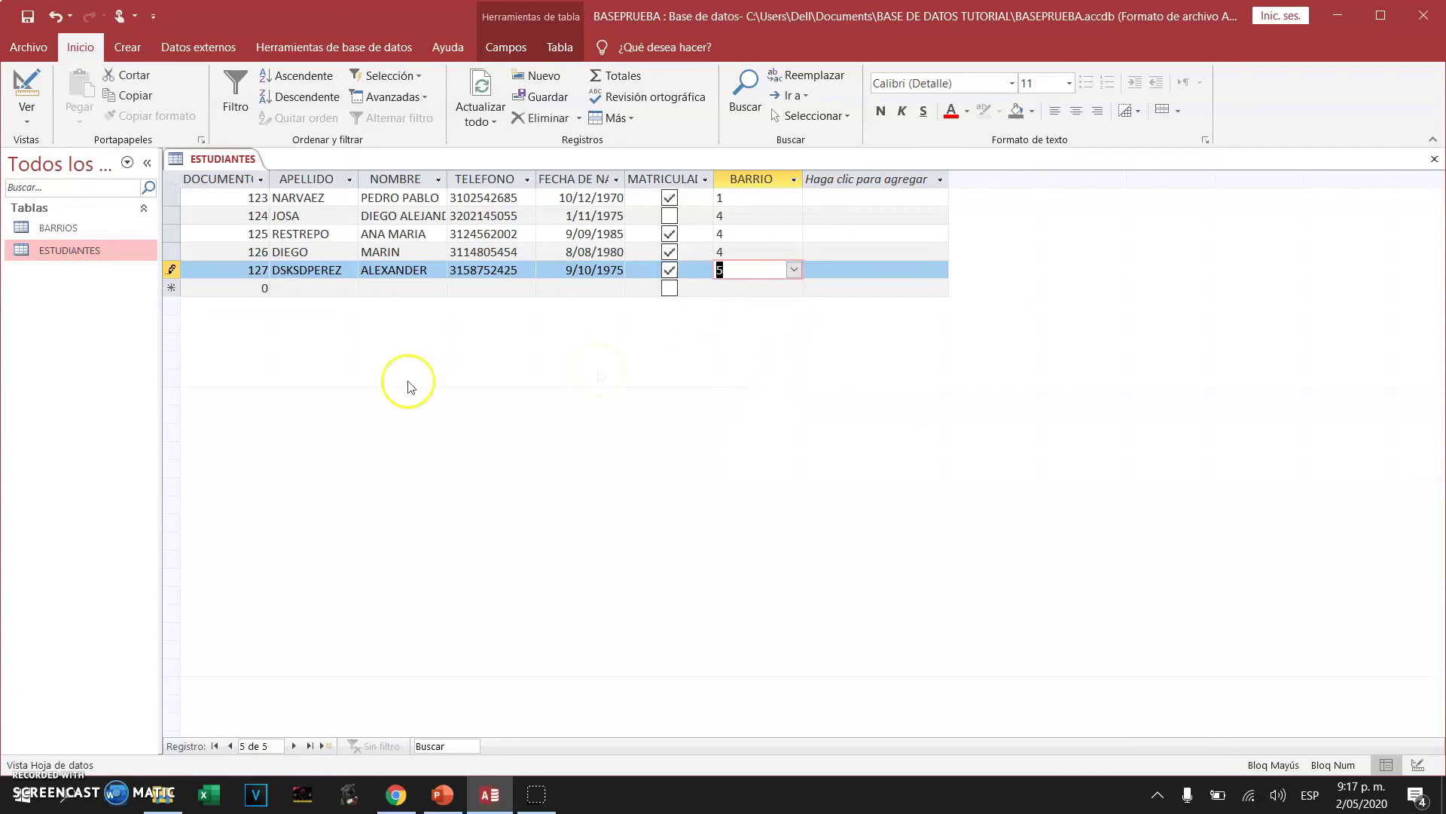